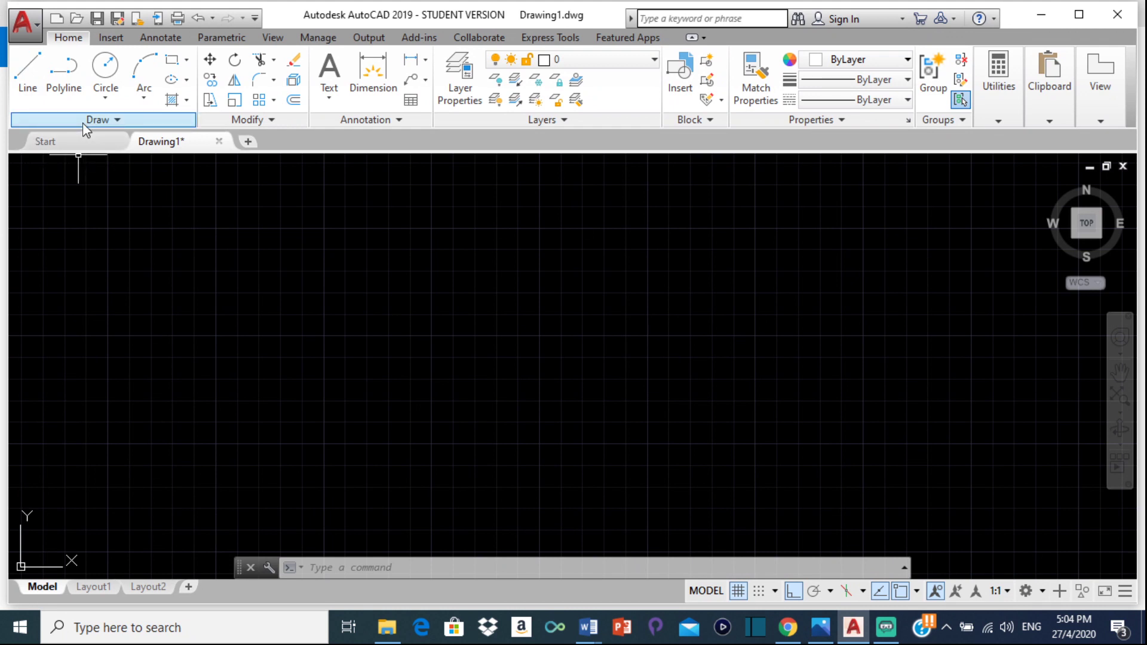
- Draw a six-sided polygon circumscribed about a circle of radius 32, consulting the Interpen.jpg reference image in Photos for the across-flats size
{"action": "type", "text": "pol"}
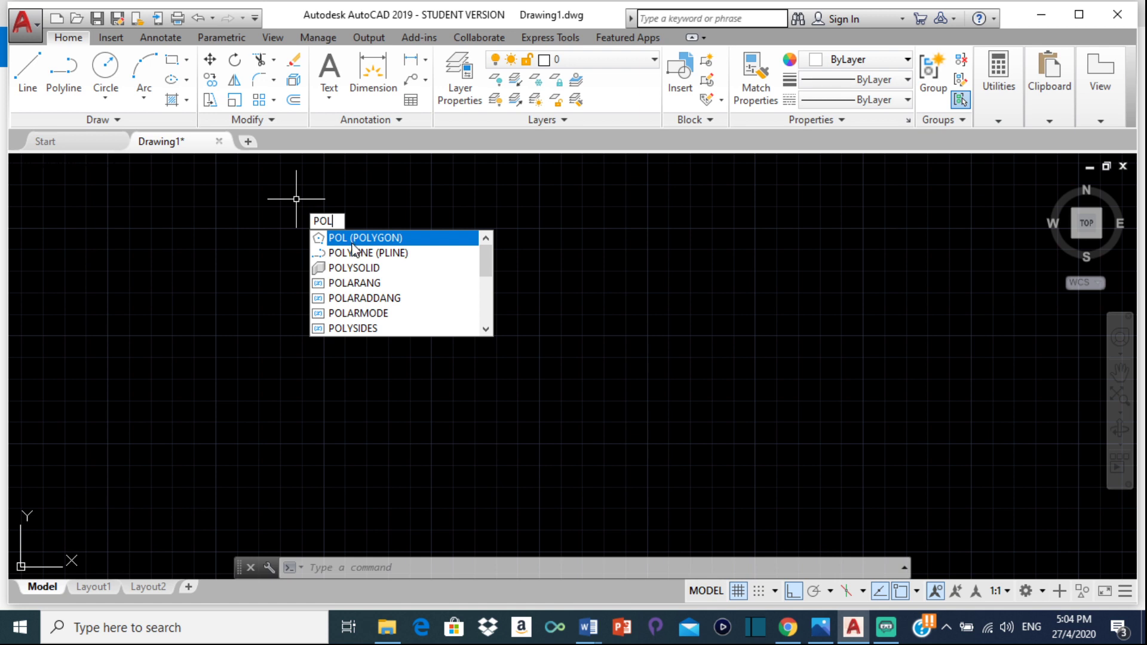
{"action": "key", "text": "Return"}
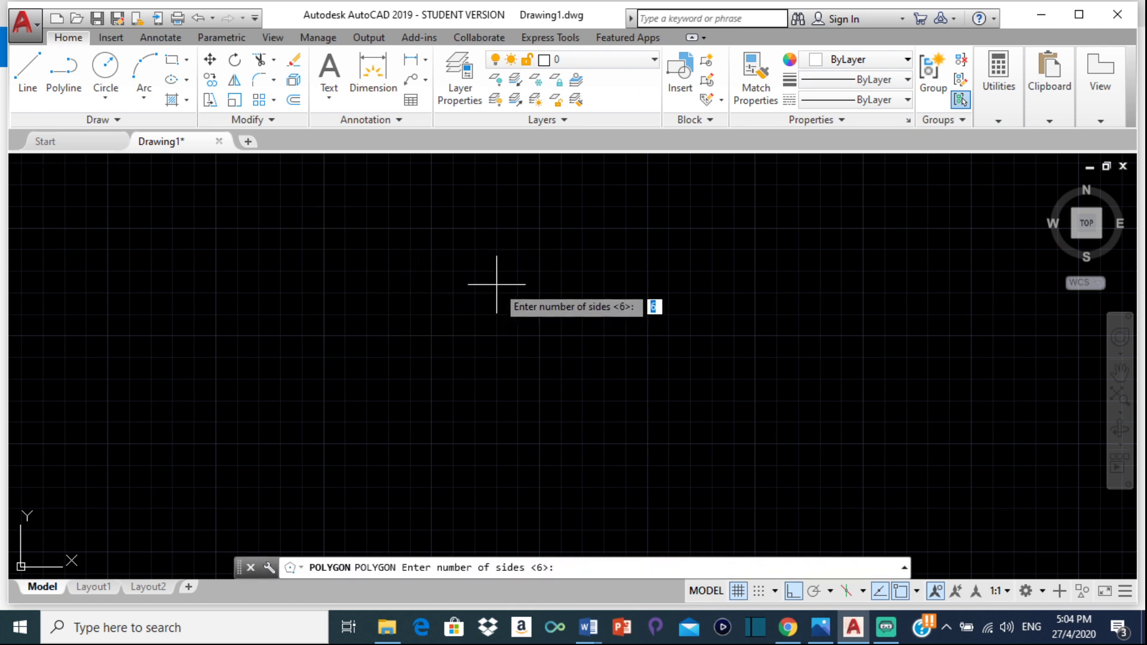
{"action": "key", "text": "Return"}
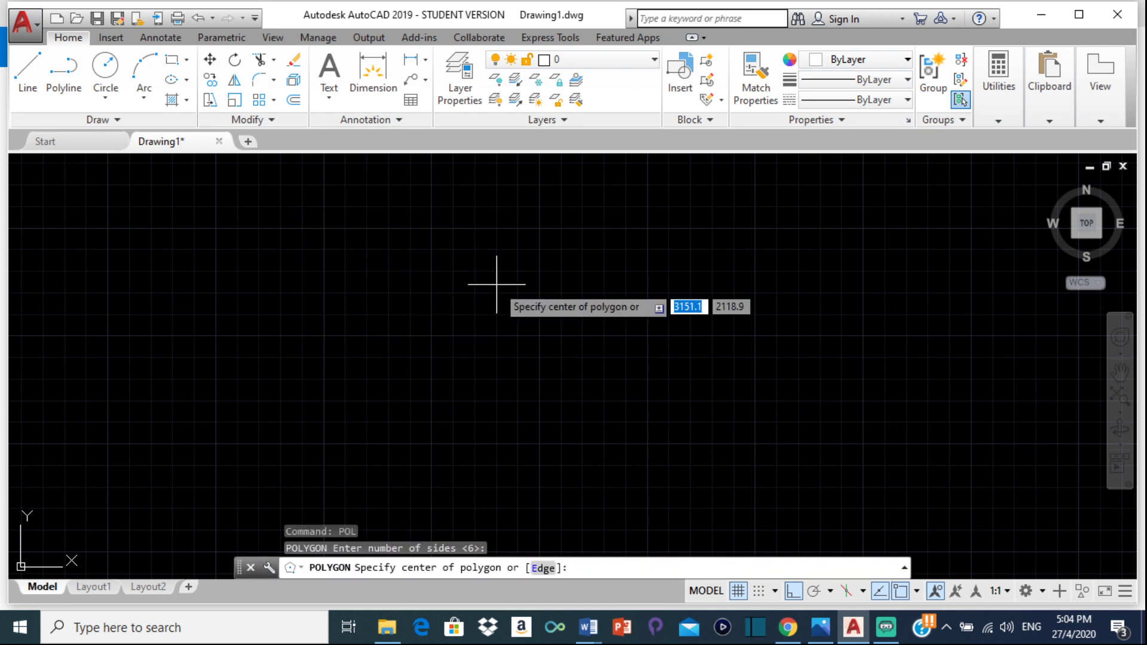
{"action": "left_click", "coordinate": [540, 308]}
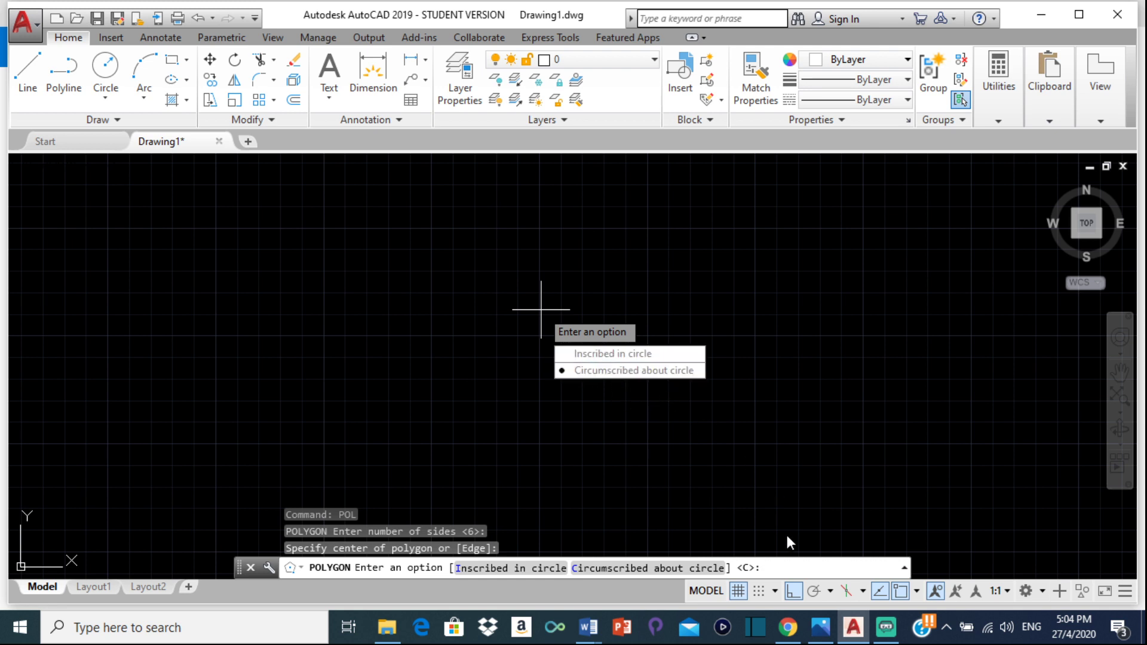
{"action": "left_click", "coordinate": [821, 628]}
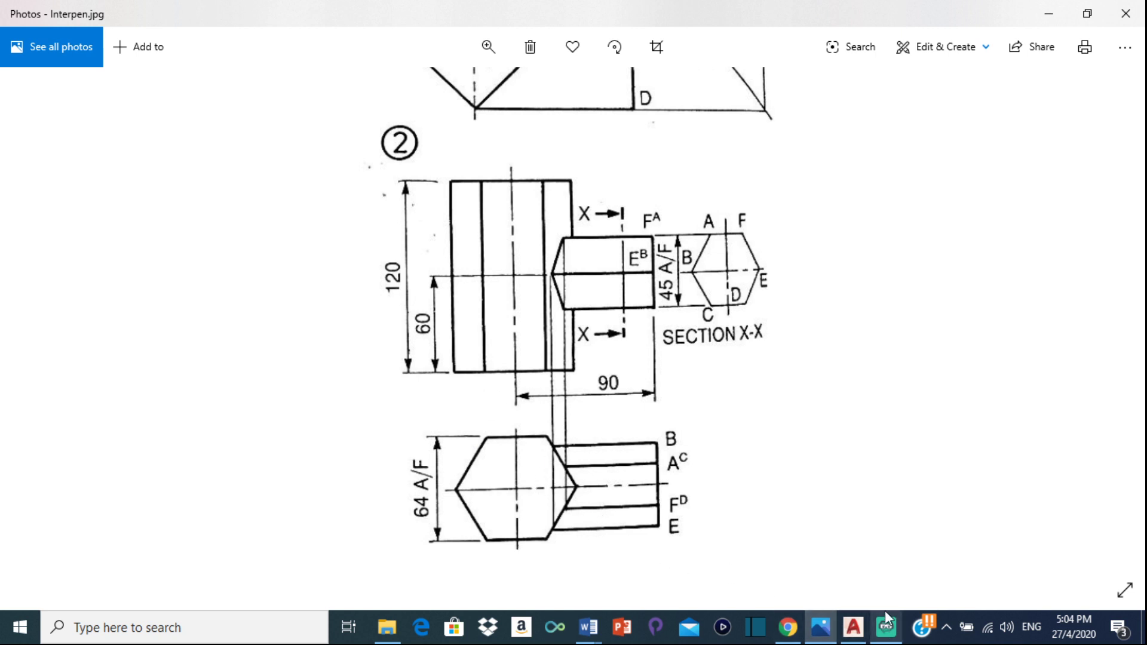
{"action": "left_click", "coordinate": [854, 628]}
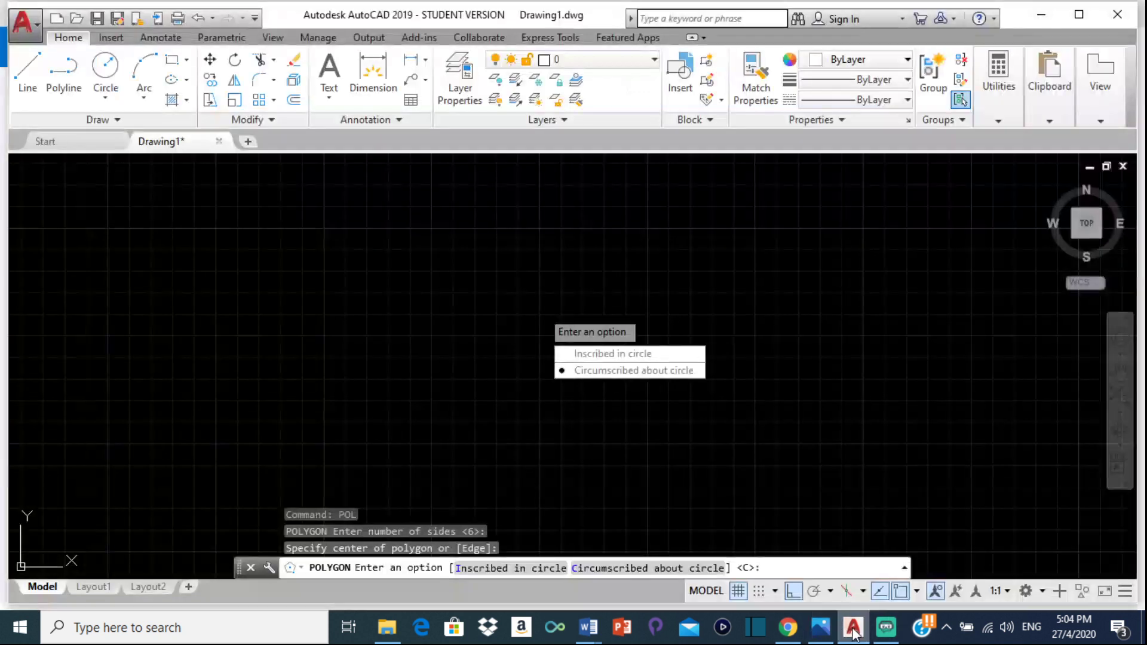
{"action": "left_click", "coordinate": [640, 372]}
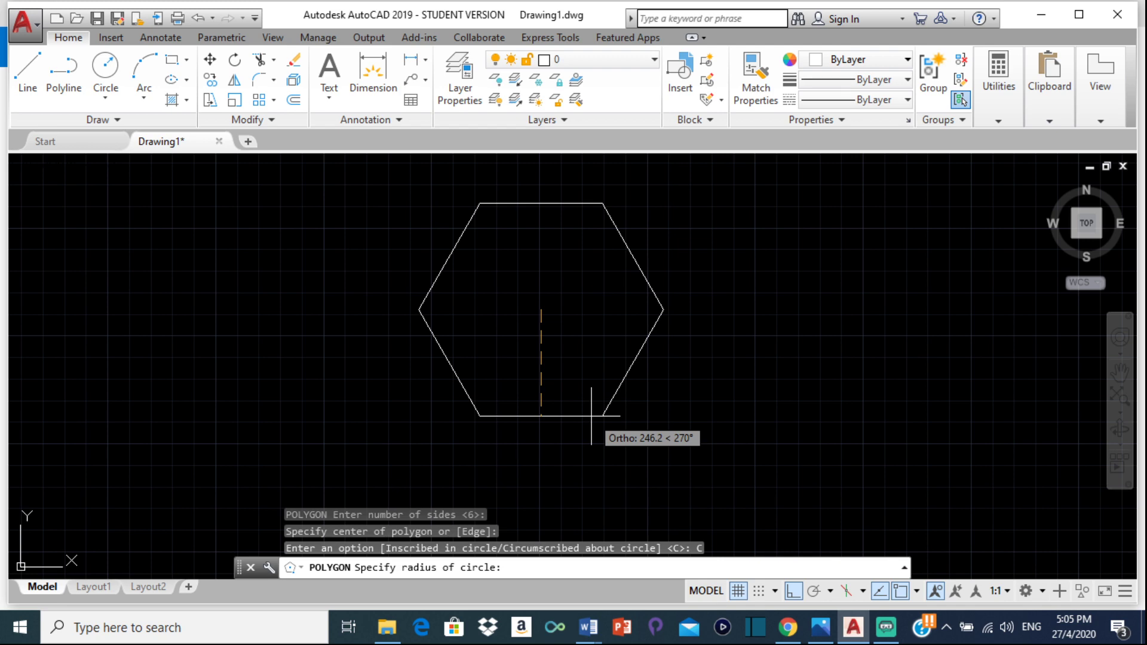
{"action": "type", "text": "32"}
{"action": "key", "text": "Return"}
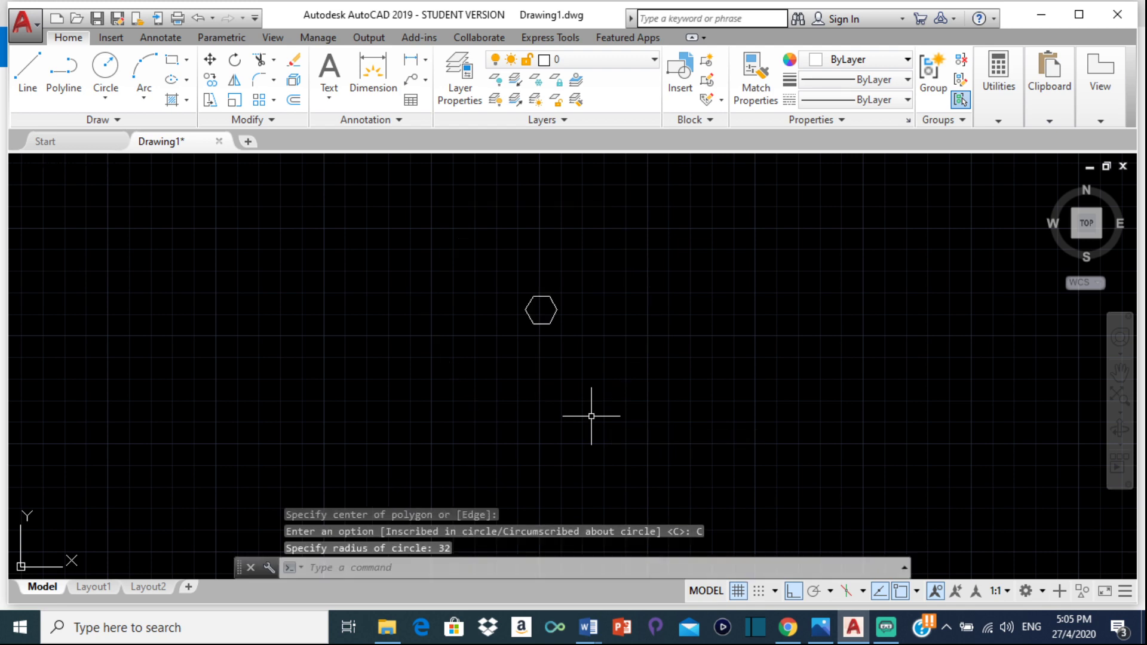
{"action": "scroll", "coordinate": [533, 305], "scroll_direction": "up", "scroll_amount": 9}
{"action": "middle_click_drag", "start_coordinate": [566, 259], "coordinate": [554, 342]}
{"action": "left_click", "coordinate": [999, 96]}
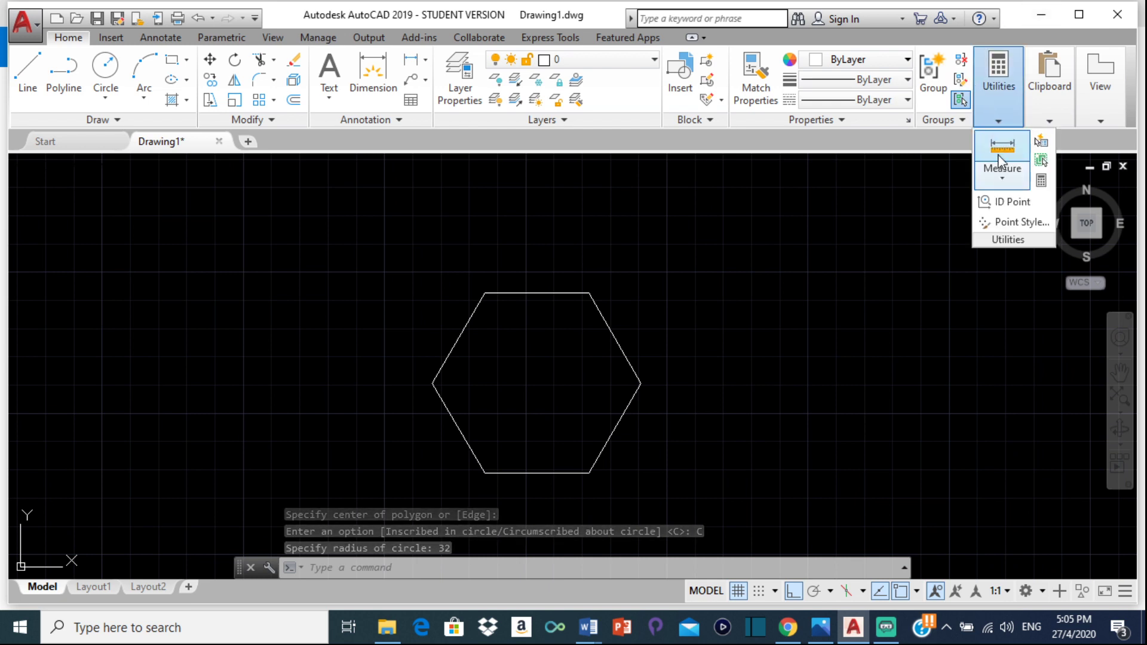
{"action": "left_click", "coordinate": [1001, 173]}
{"action": "left_click", "coordinate": [1005, 209]}
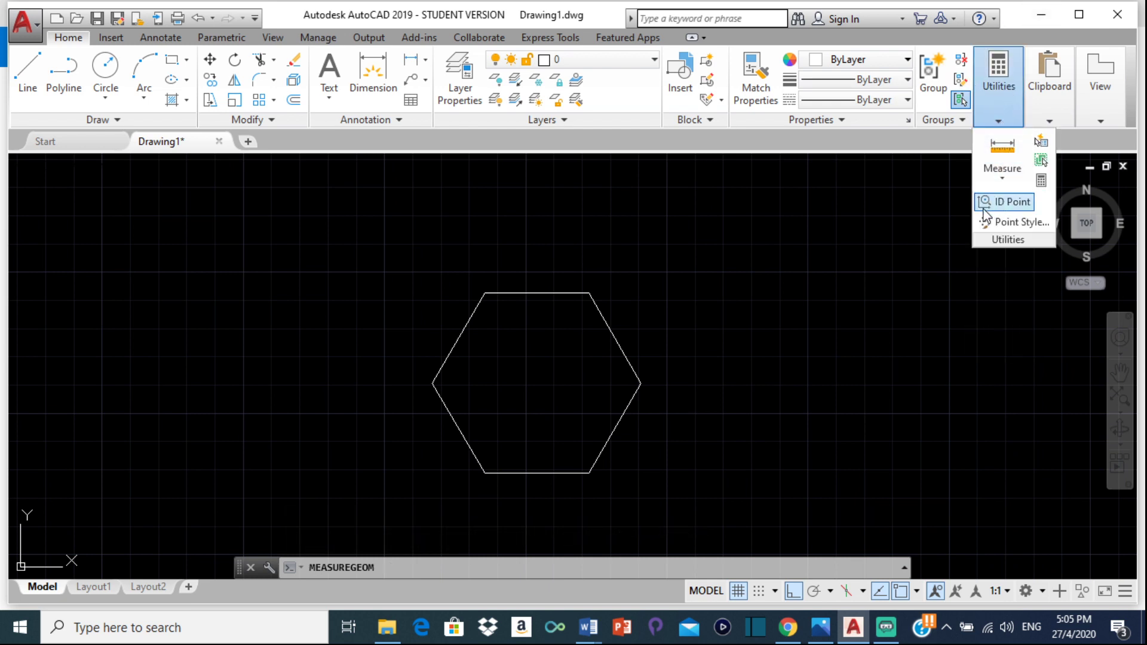
{"action": "left_click", "coordinate": [484, 293]}
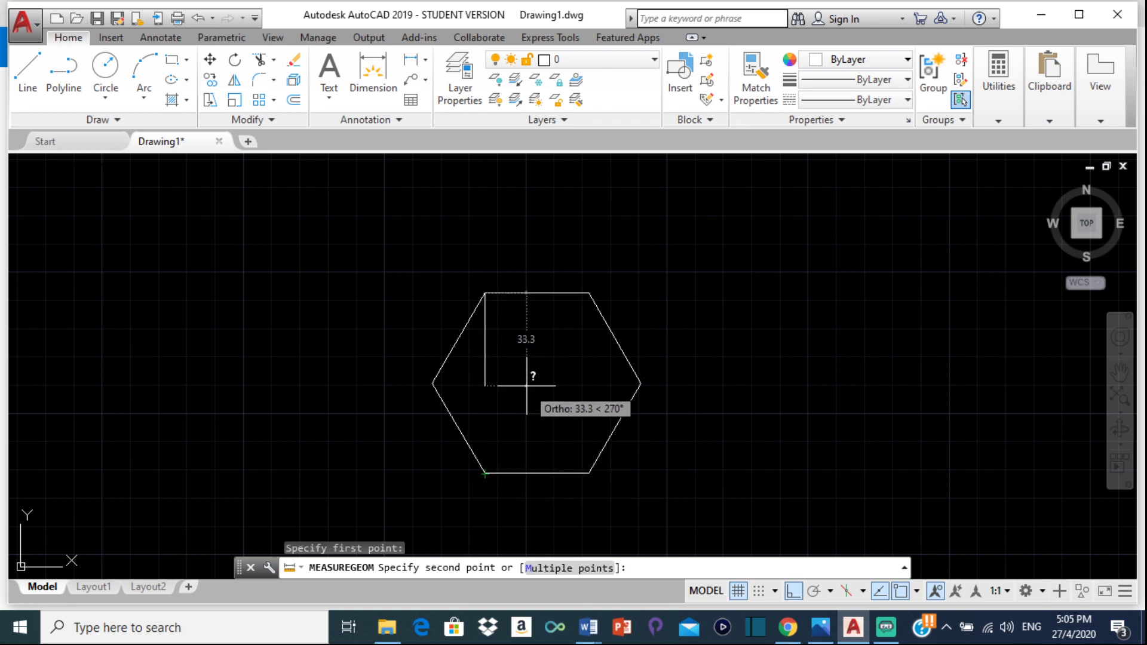
{"action": "key", "text": "Escape"}
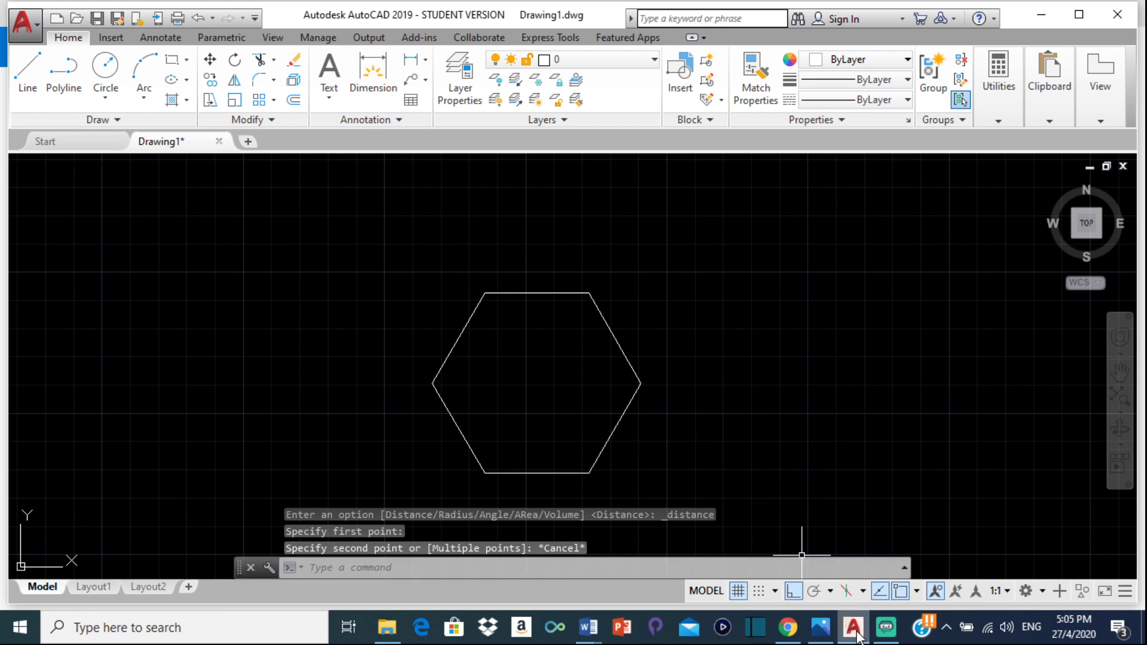
- Consult the reference image in Photos, then return to AutoCAD and draw a vertical projection line upward from the hexagon's left corner
{"action": "mouse_move", "coordinate": [826, 632]}
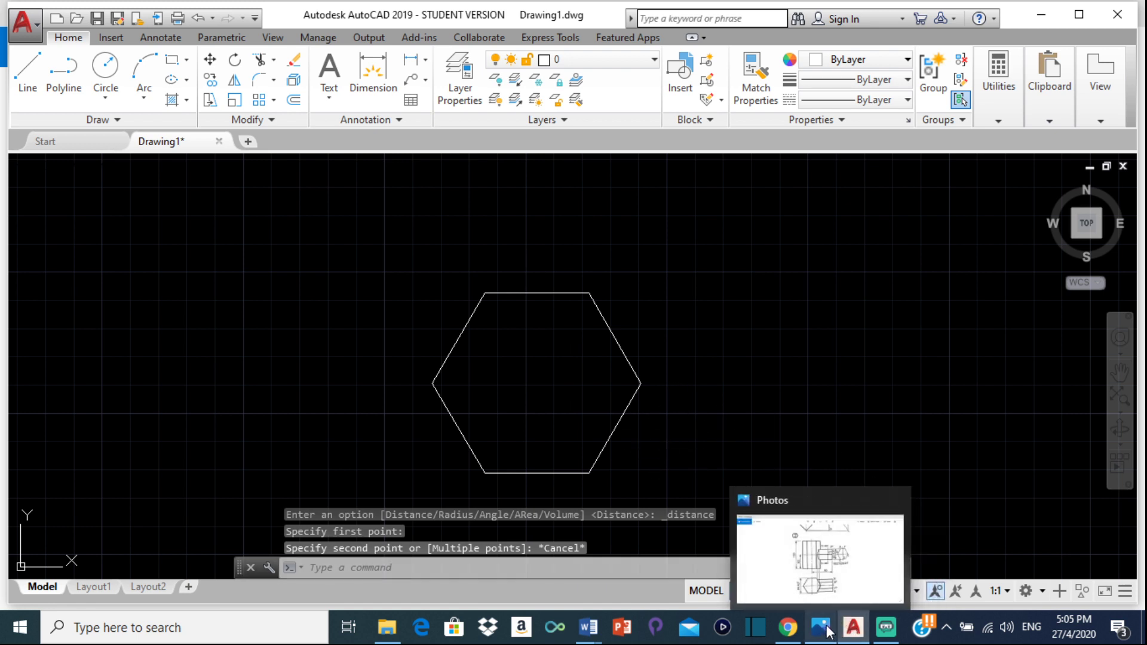
{"action": "mouse_move", "coordinate": [876, 627]}
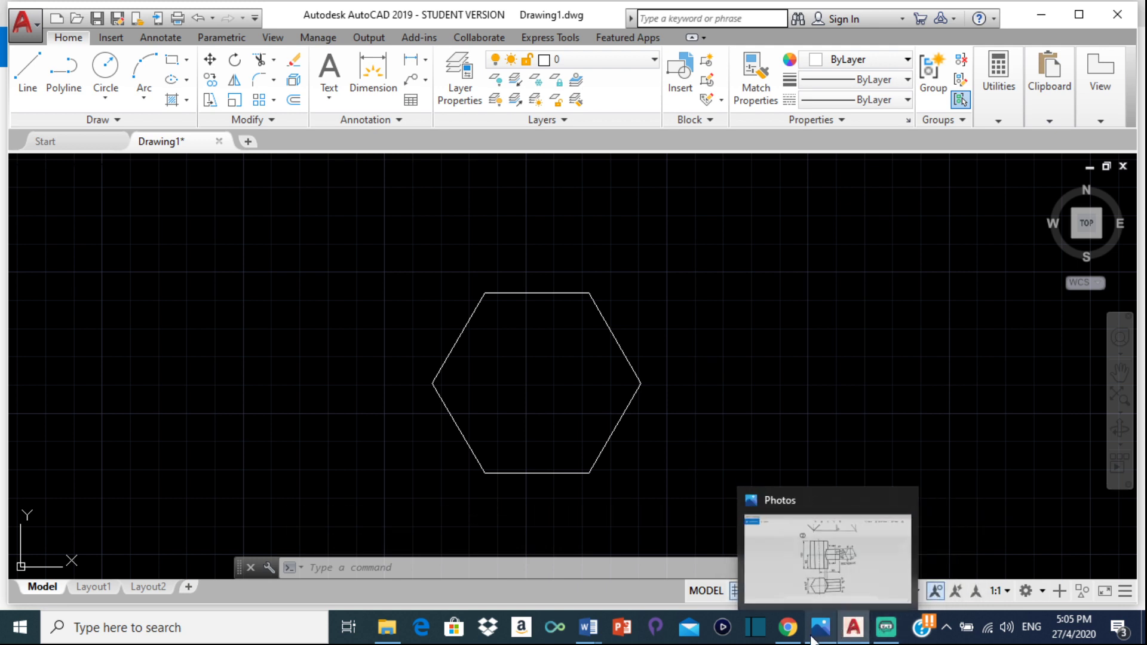
{"action": "left_click", "coordinate": [810, 583]}
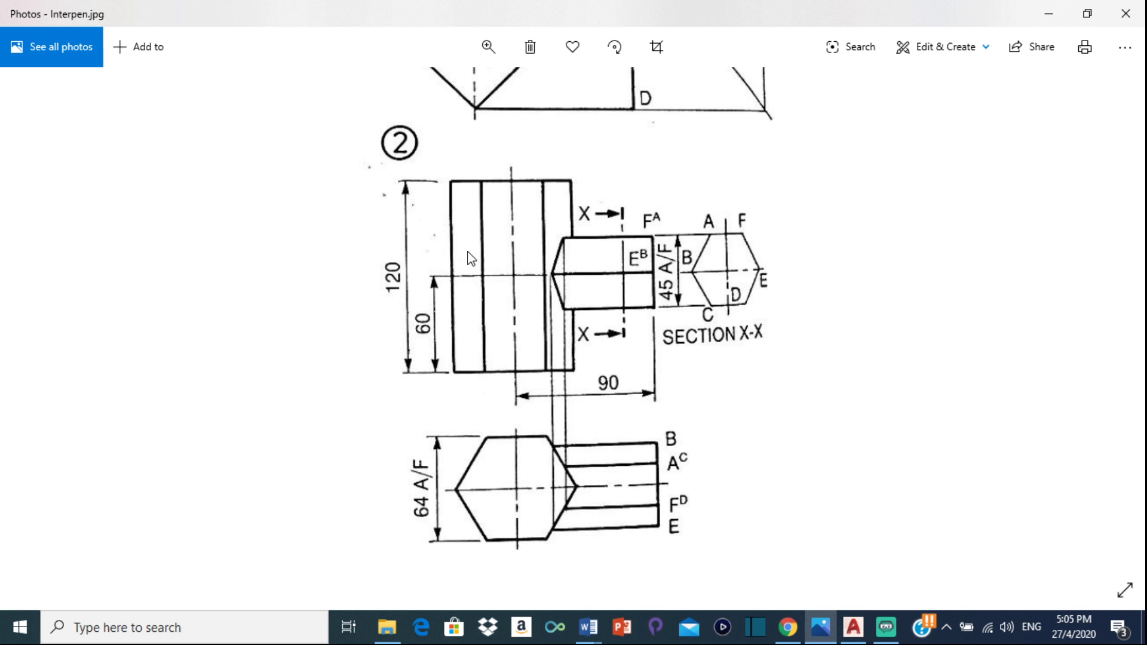
{"action": "left_click", "coordinate": [854, 628]}
{"action": "type", "text": "l"}
{"action": "key", "text": "Return"}
{"action": "scroll", "coordinate": [478, 243], "scroll_direction": "down", "scroll_amount": 4}
{"action": "scroll", "coordinate": [431, 233], "scroll_direction": "down", "scroll_amount": 2}
{"action": "scroll", "coordinate": [405, 314], "scroll_direction": "up", "scroll_amount": 2}
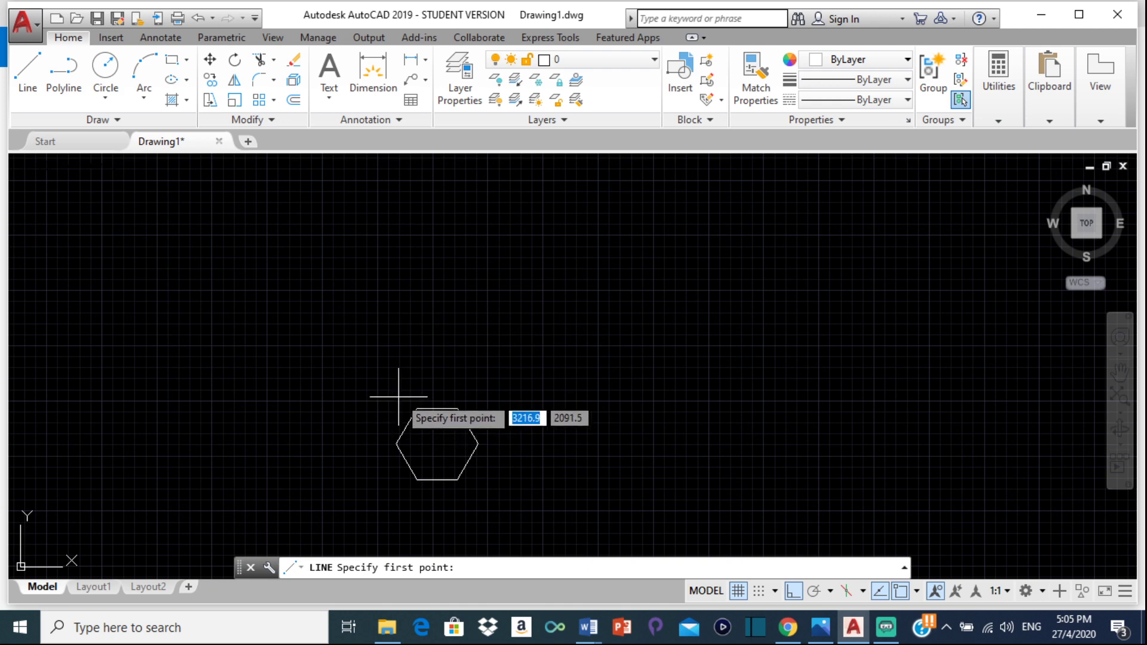
{"action": "left_click", "coordinate": [397, 443]}
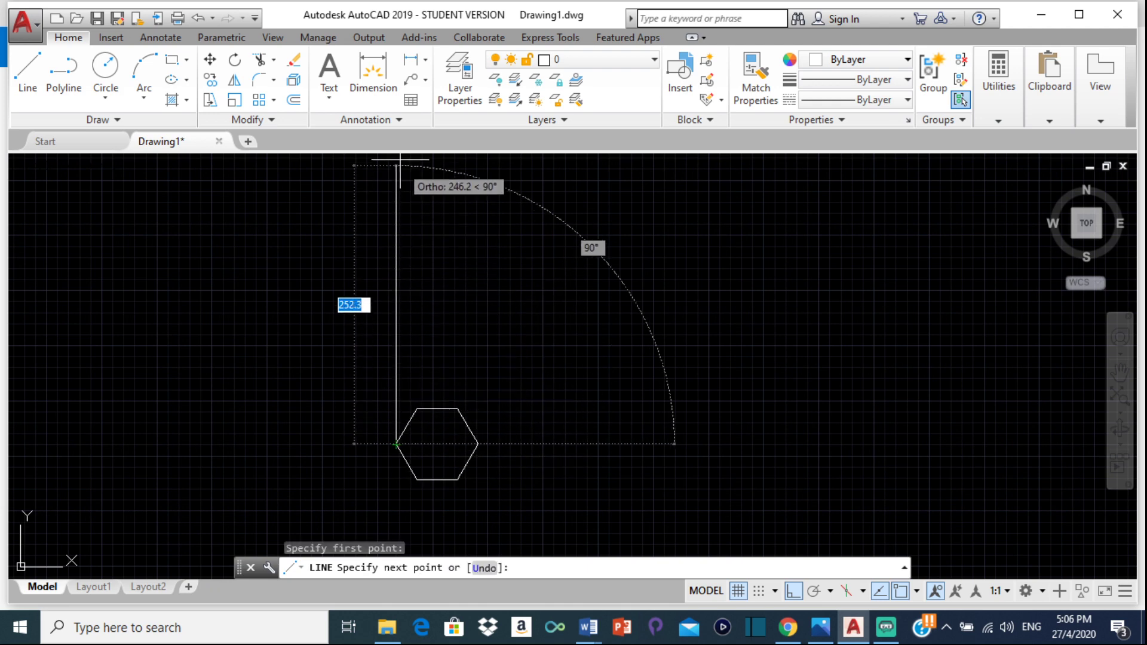
{"action": "scroll", "coordinate": [418, 287], "scroll_direction": "up", "scroll_amount": 2}
{"action": "scroll", "coordinate": [412, 239], "scroll_direction": "down", "scroll_amount": 4}
{"action": "middle_click_drag", "start_coordinate": [406, 185], "coordinate": [412, 215]}
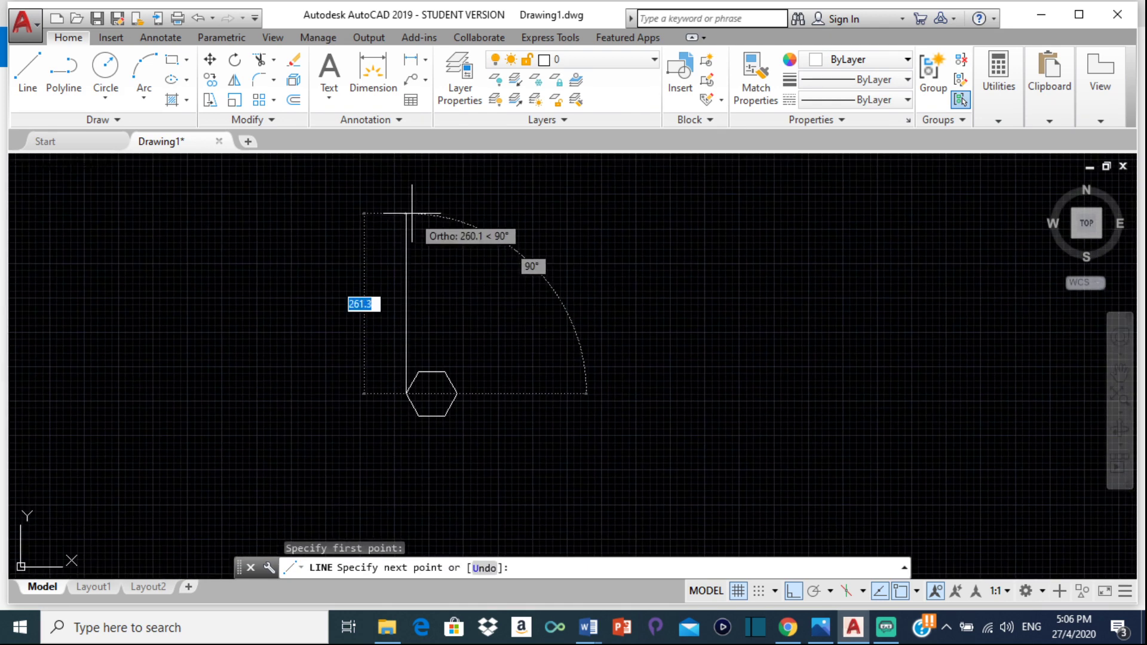
{"action": "left_click", "coordinate": [407, 179]}
{"action": "key", "text": "Return"}
- Draw vertical projection lines about 280 units long upward from the hexagon's two upper corners
{"action": "key", "text": "Return"}
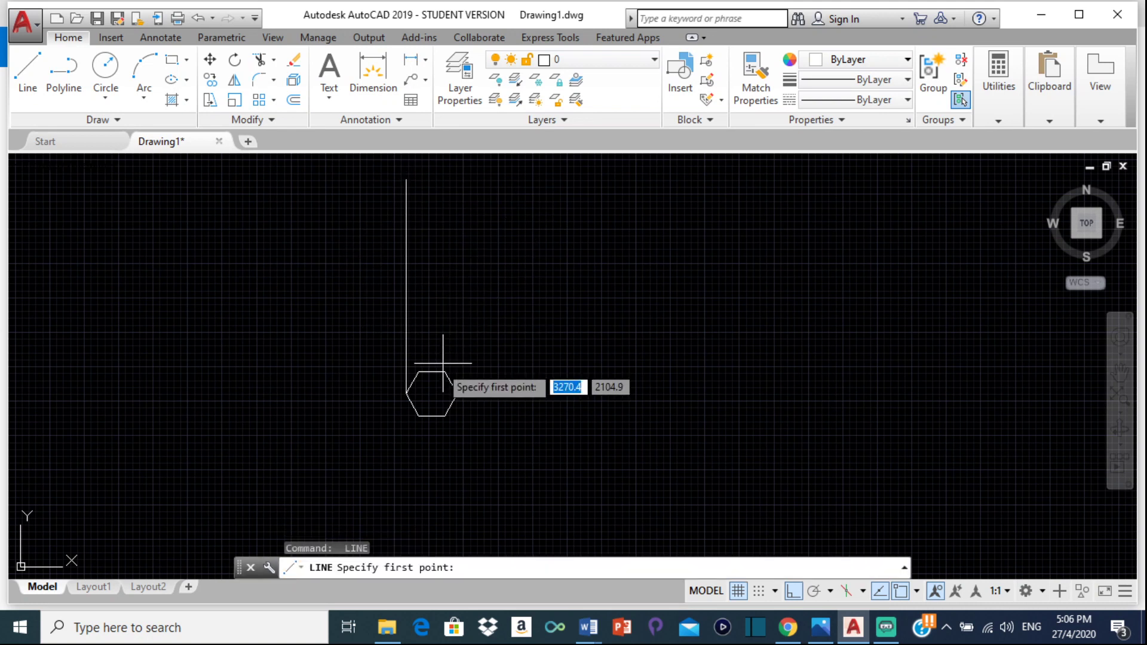
{"action": "left_click", "coordinate": [417, 373]}
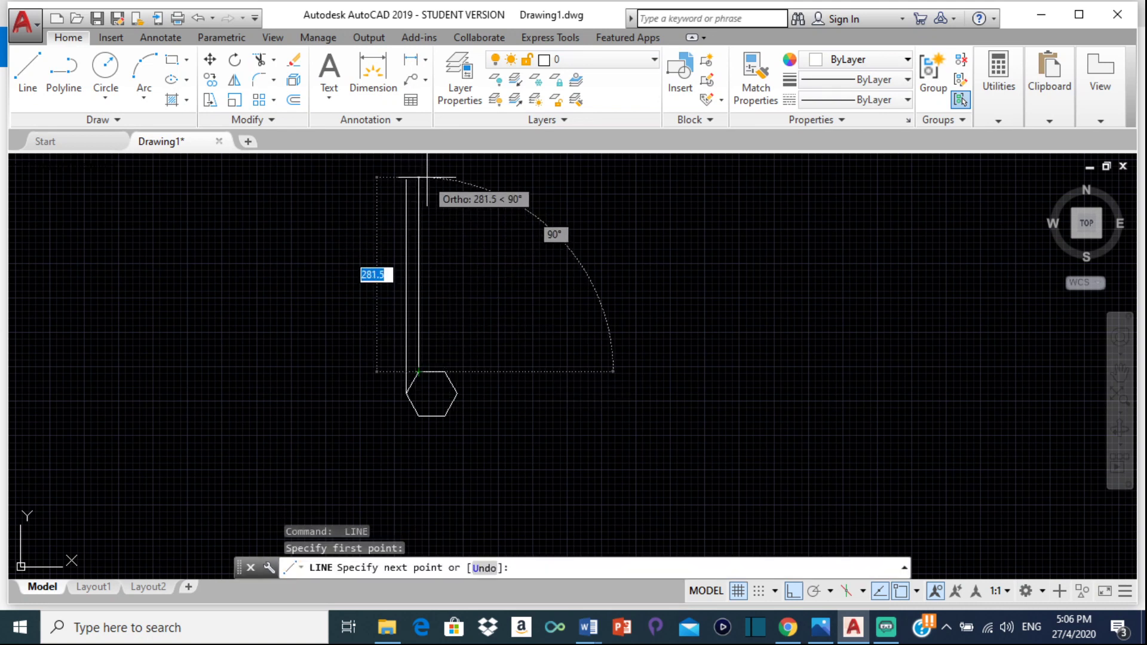
{"action": "left_click", "coordinate": [407, 179]}
{"action": "key", "text": "Return"}
{"action": "key", "text": "Return"}
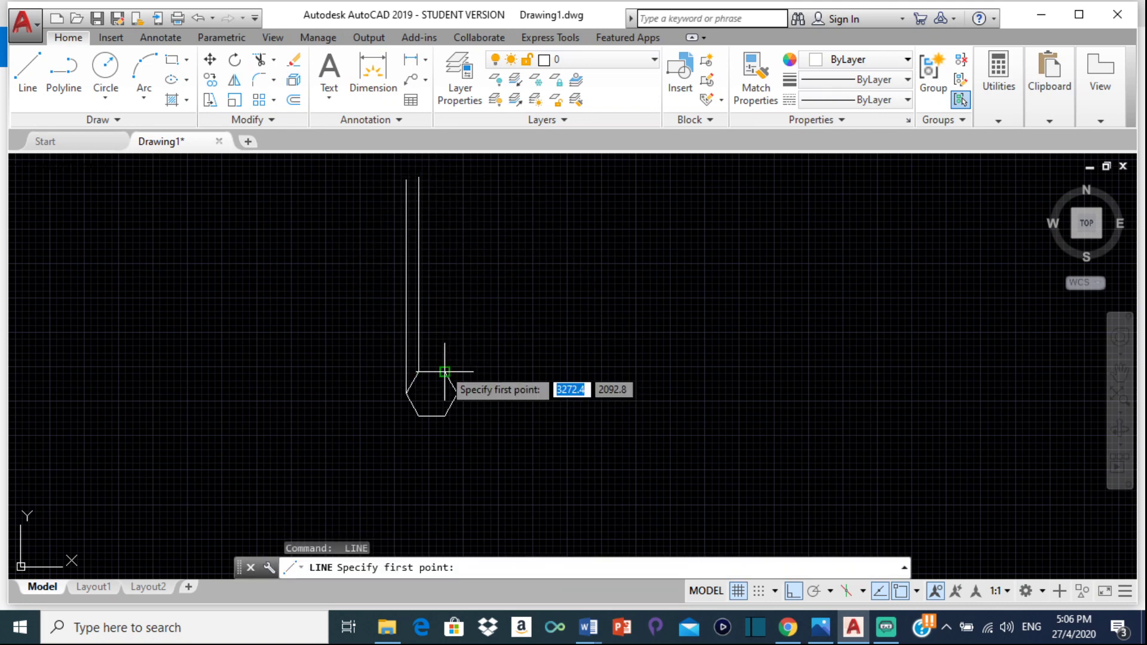
{"action": "left_click", "coordinate": [445, 371]}
{"action": "left_click", "coordinate": [445, 178]}
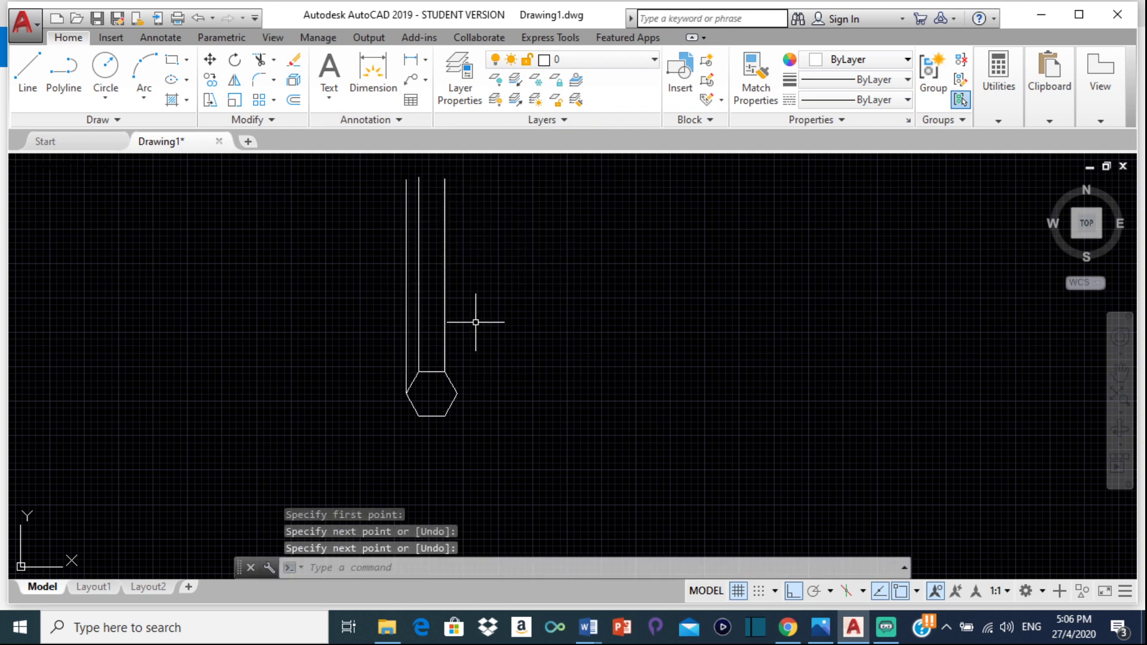
{"action": "key", "text": "Return"}
- Draw a vertical projection line upward from the hexagon's right corner, ending near the tops of the other projection lines
{"action": "key", "text": "Return"}
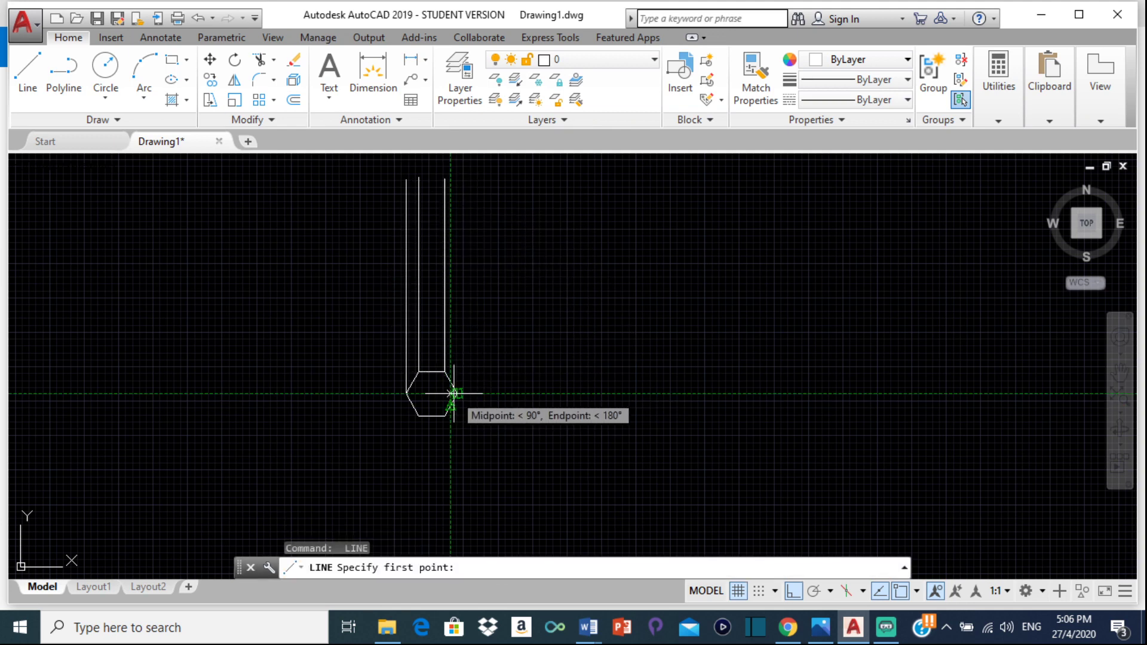
{"action": "scroll", "coordinate": [453, 392], "scroll_direction": "up", "scroll_amount": 3}
{"action": "left_click", "coordinate": [466, 410]}
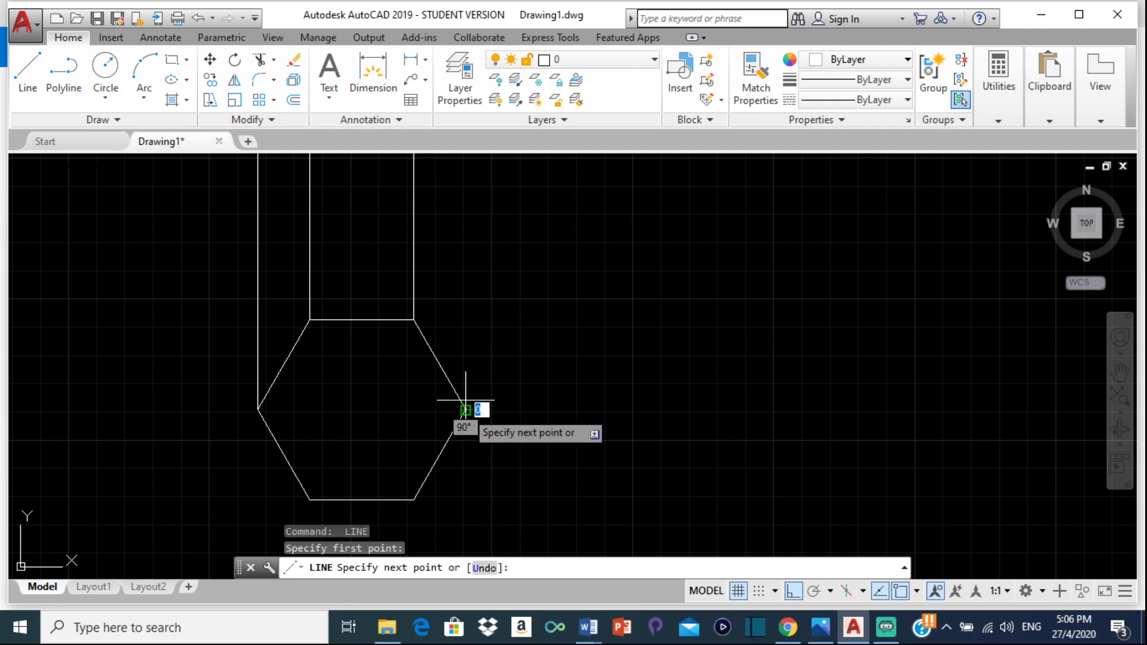
{"action": "scroll", "coordinate": [456, 225], "scroll_direction": "down", "scroll_amount": 3}
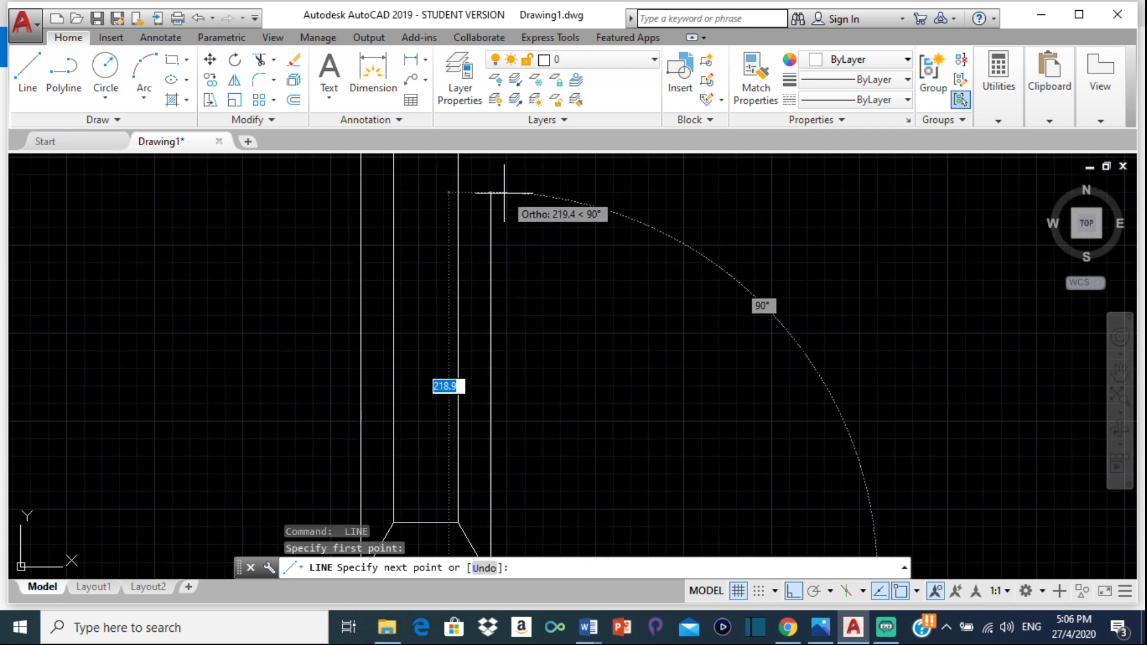
{"action": "middle_click_drag", "start_coordinate": [505, 198], "coordinate": [513, 256]}
{"action": "left_click", "coordinate": [512, 179]}
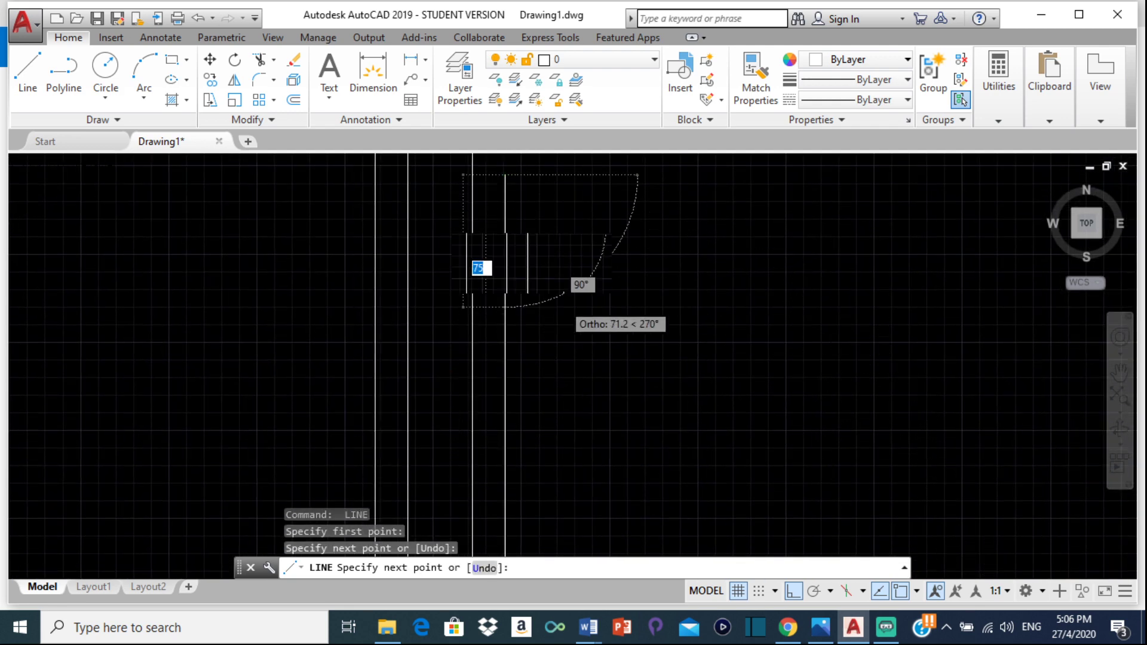
{"action": "scroll", "coordinate": [568, 243], "scroll_direction": "down", "scroll_amount": 5}
{"action": "key", "text": "Return"}
{"action": "key", "text": "Return"}
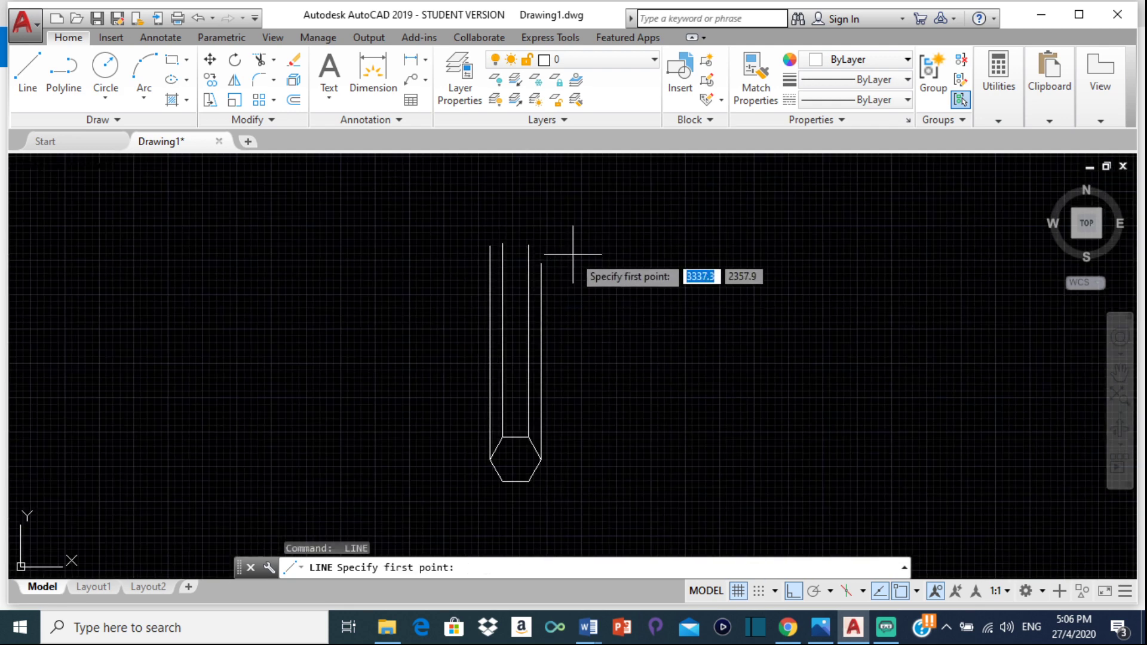
{"action": "left_click", "coordinate": [24, 67]}
{"action": "scroll", "coordinate": [505, 437], "scroll_direction": "up", "scroll_amount": 2}
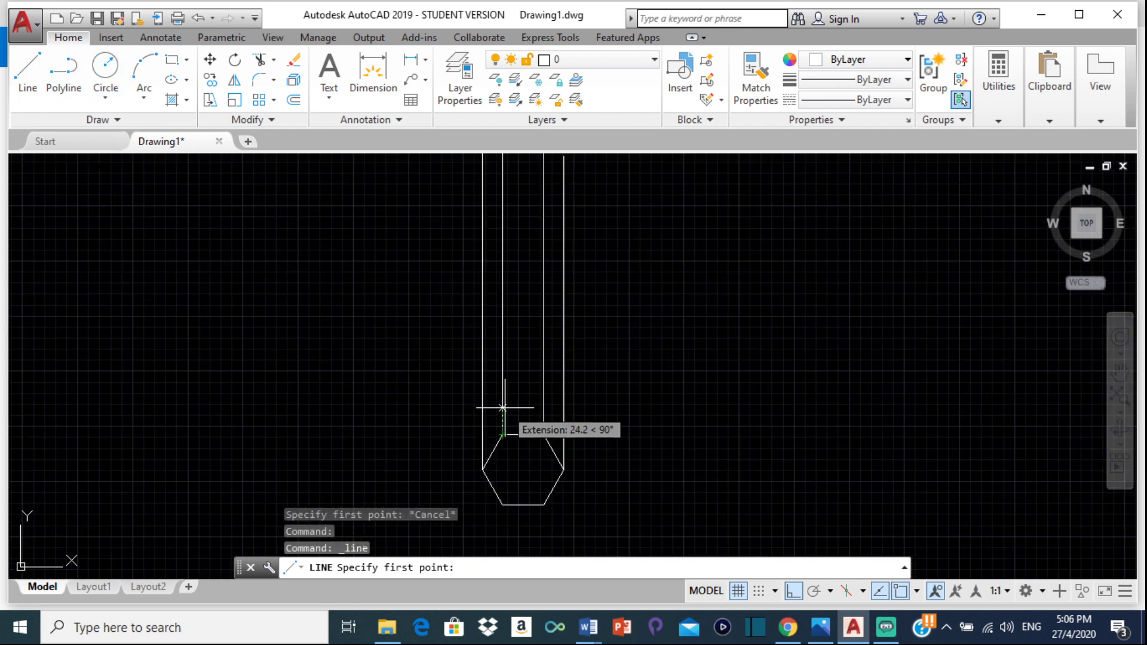
{"action": "type", "text": "20"}
{"action": "key", "text": "Return"}
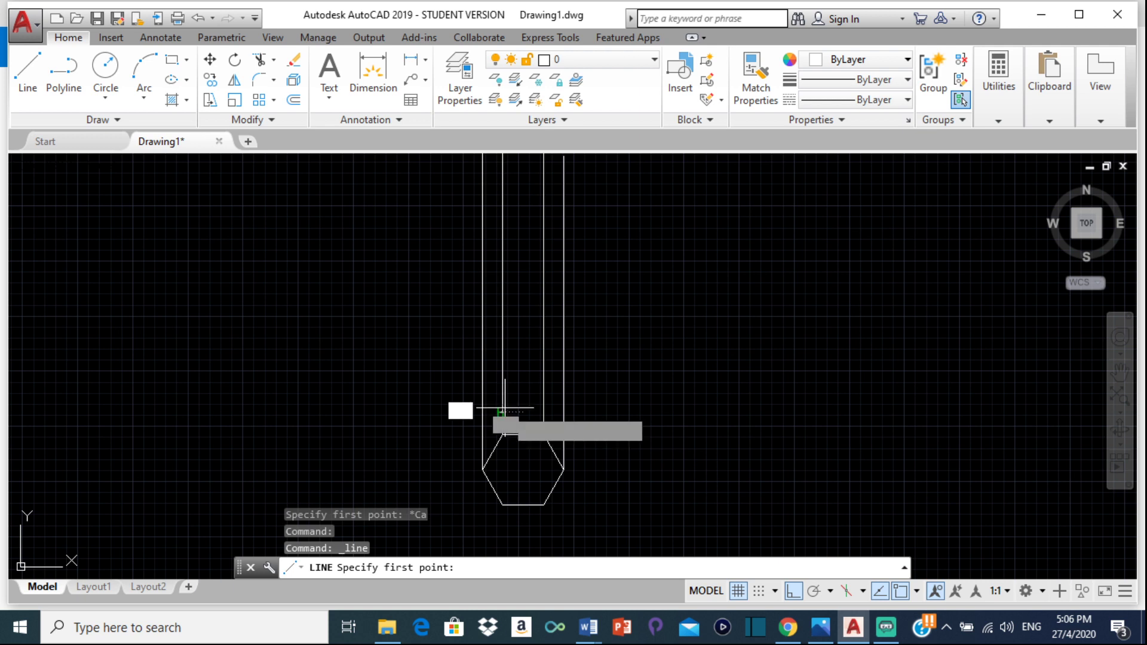
{"action": "key", "text": "Escape"}
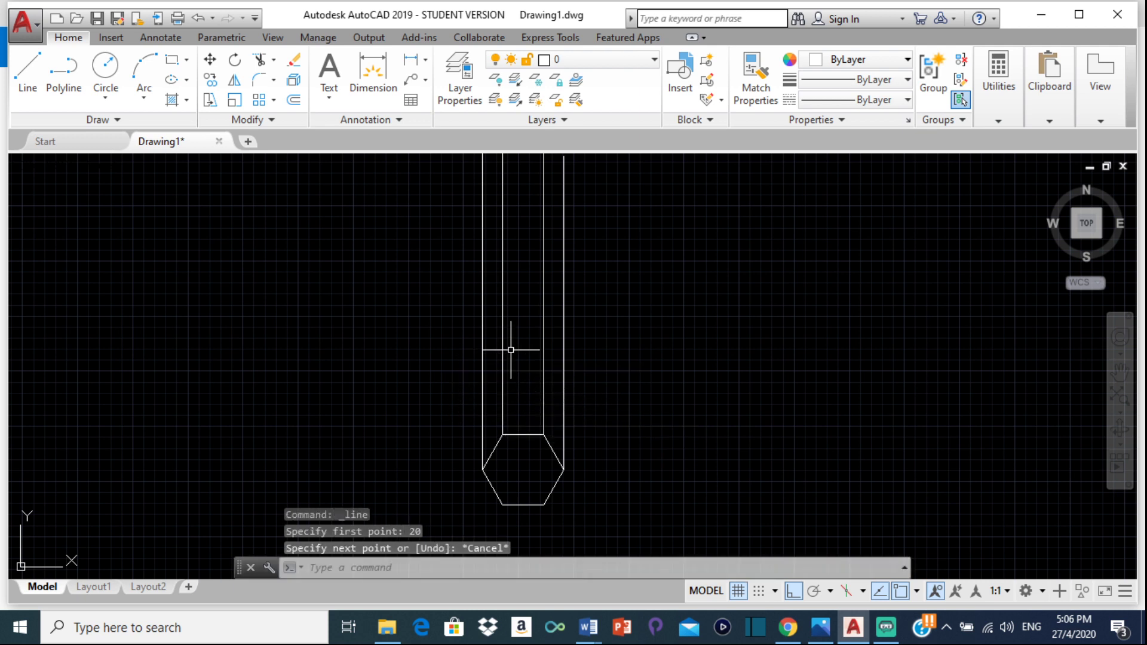
- Draw a horizontal line from a point 20 units above the hexagon's upper-left corner to the rightmost projection line
{"action": "left_click", "coordinate": [38, 71]}
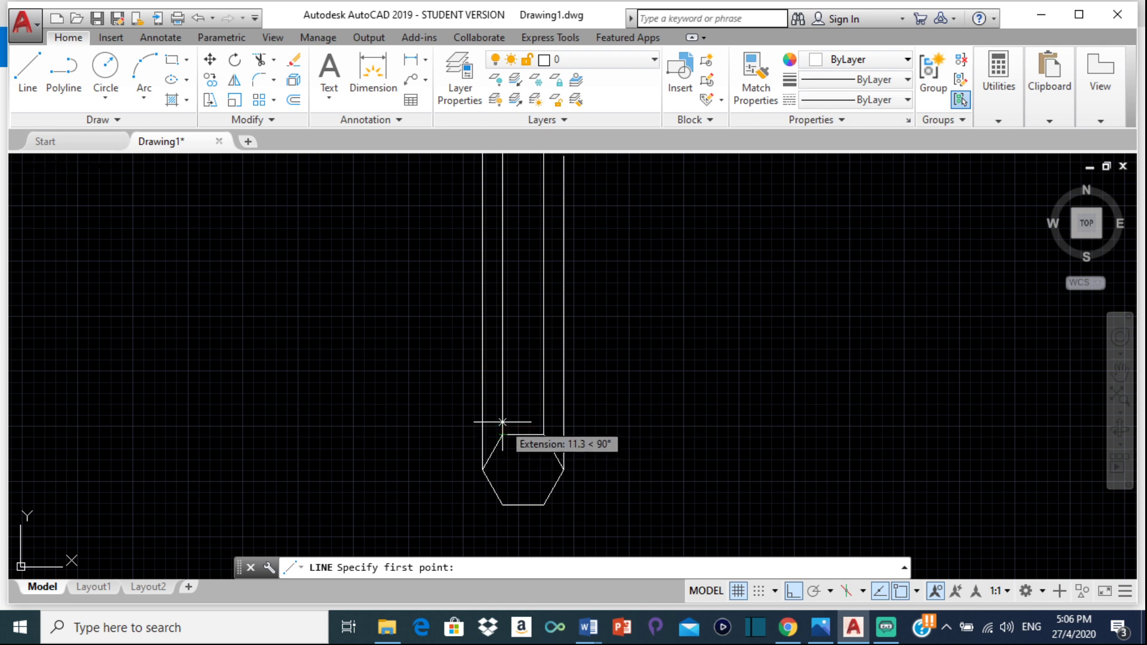
{"action": "type", "text": "20"}
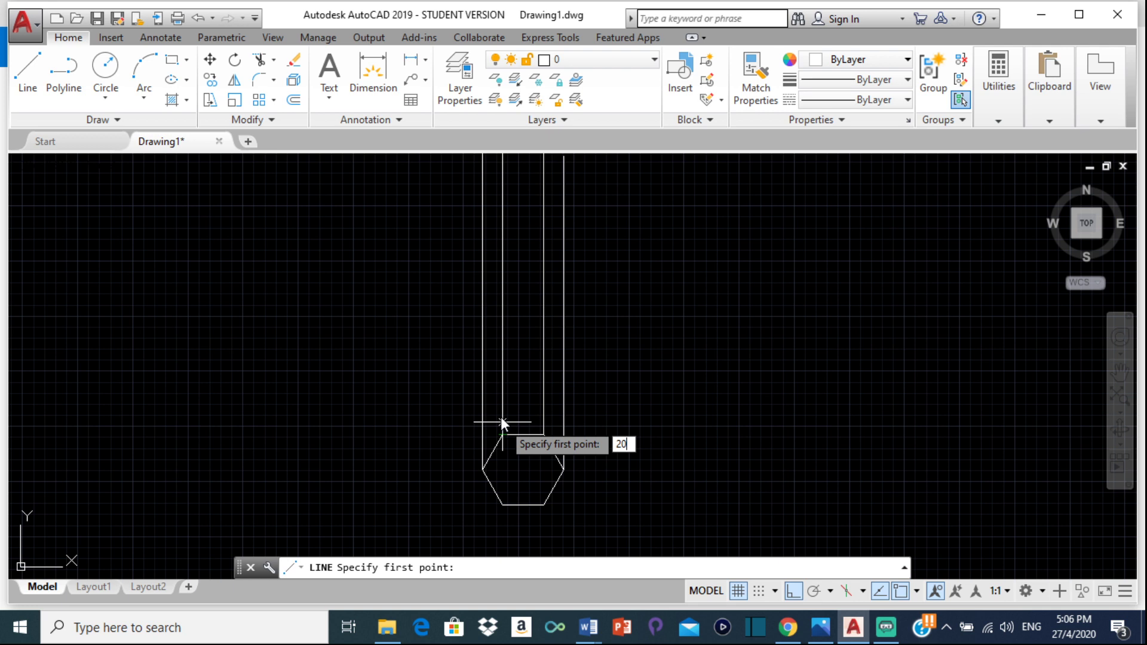
{"action": "key", "text": "Return"}
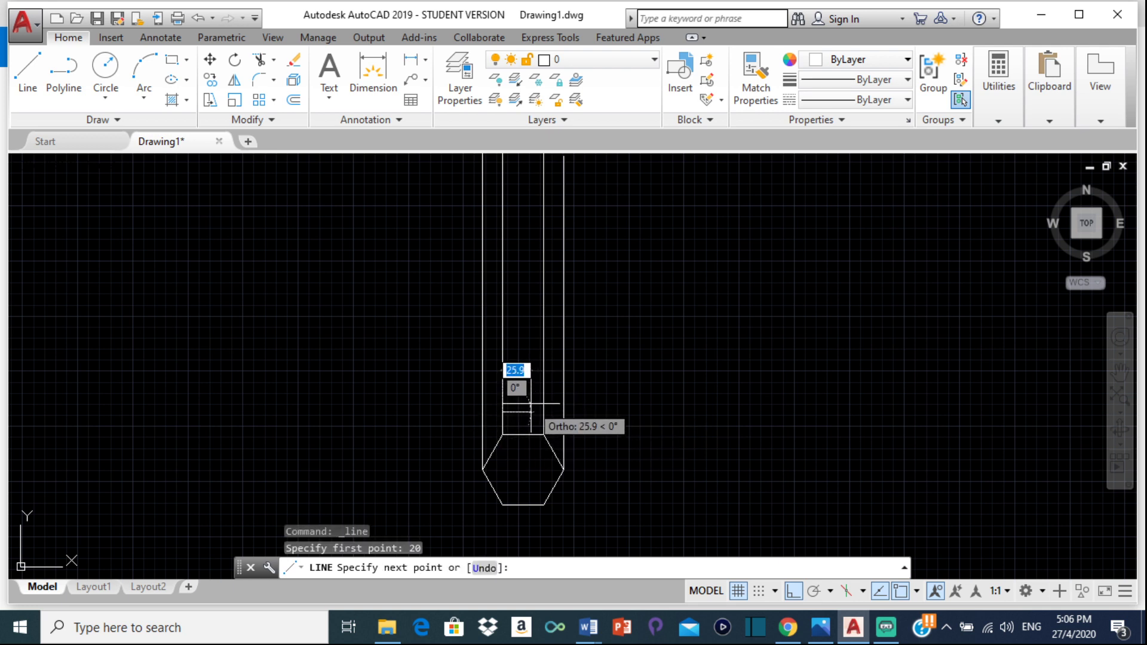
{"action": "scroll", "coordinate": [561, 413], "scroll_direction": "up", "scroll_amount": 3}
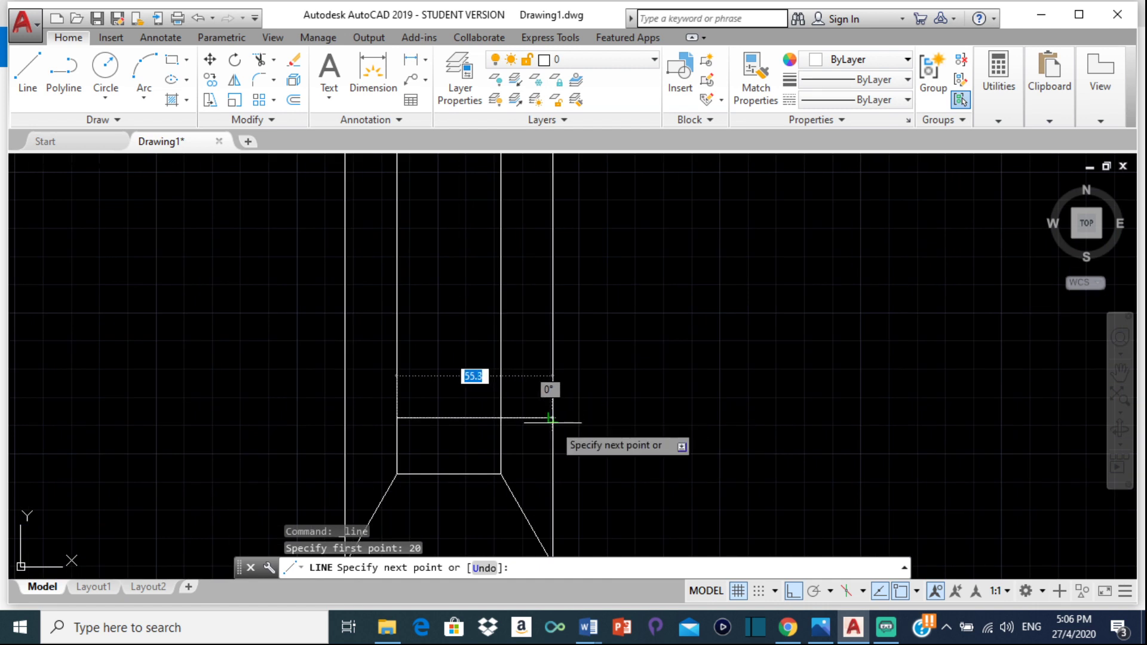
{"action": "key", "text": "Escape"}
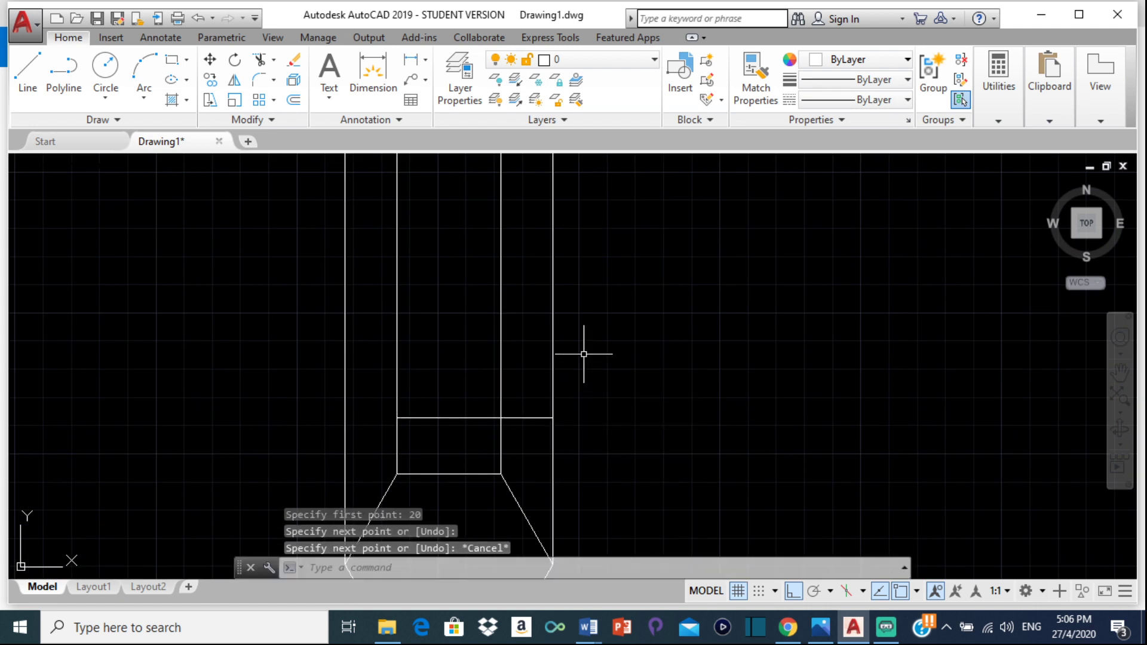
- Stretch the left end of the horizontal line above the hexagon to the leftmost projection line
{"action": "left_click", "coordinate": [475, 418]}
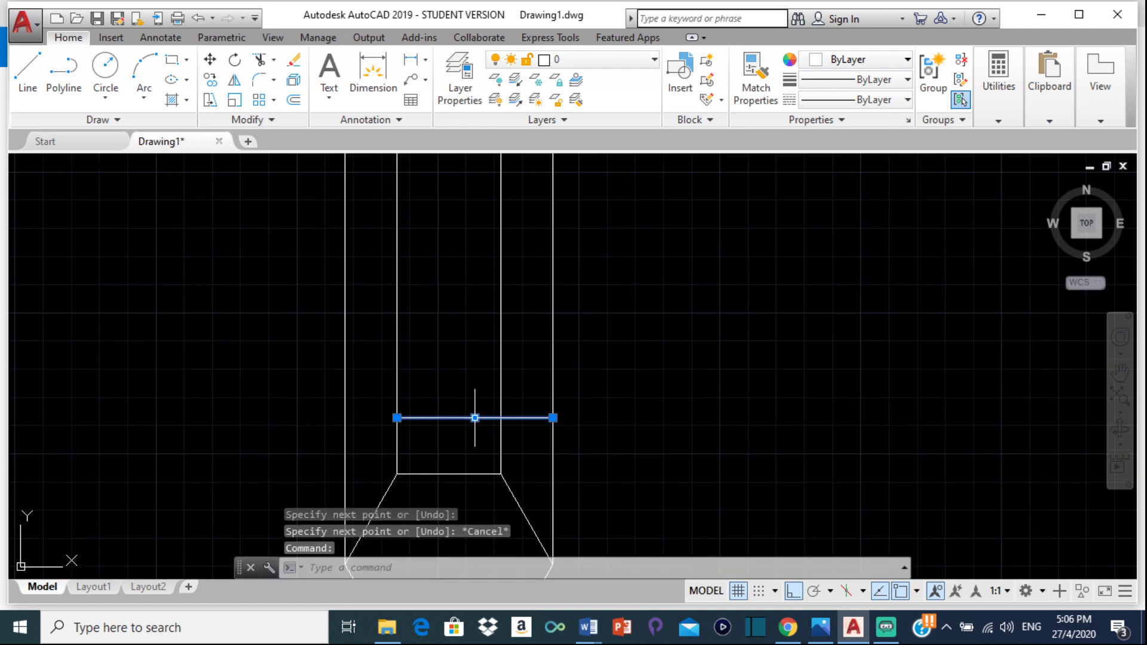
{"action": "left_click", "coordinate": [397, 418]}
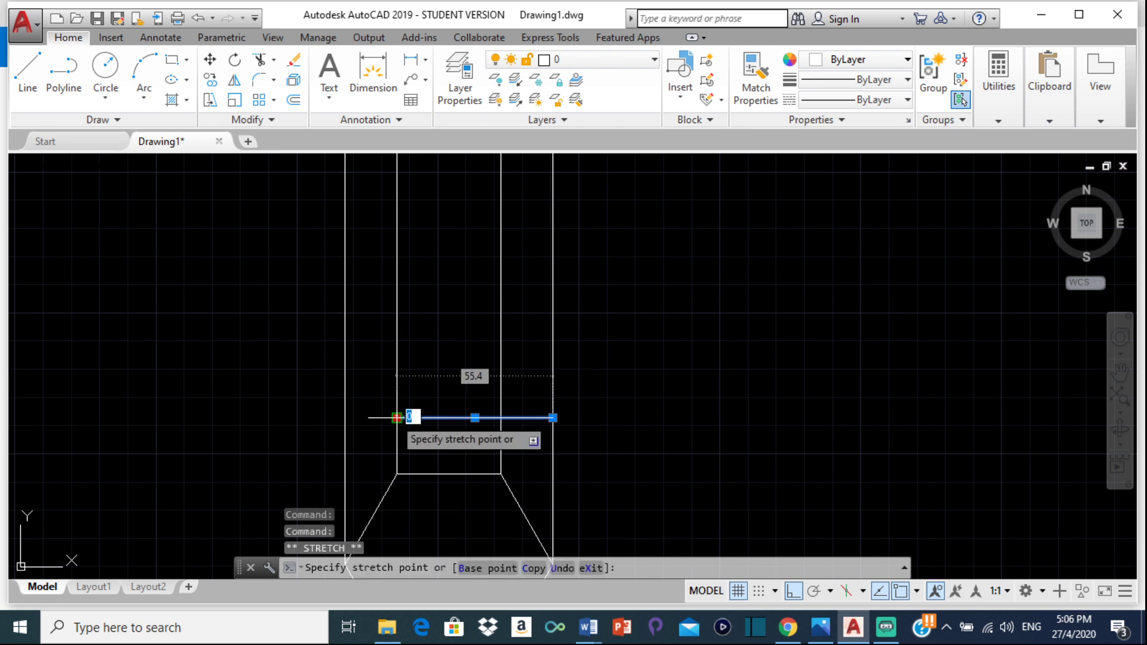
{"action": "left_click", "coordinate": [352, 411]}
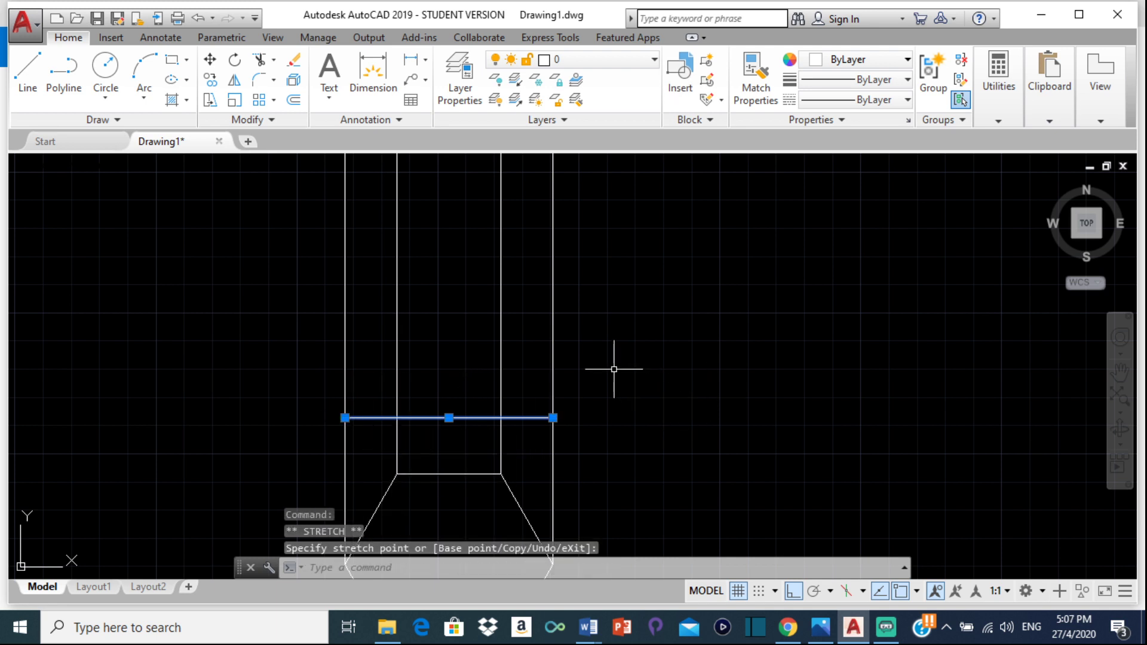
{"action": "key", "text": "Escape"}
- Check problem 2's prism height in the Photos reference image, then return to AutoCAD and offset the horizontal base line 60 units upward
{"action": "middle_click_drag", "start_coordinate": [491, 379], "coordinate": [482, 430]}
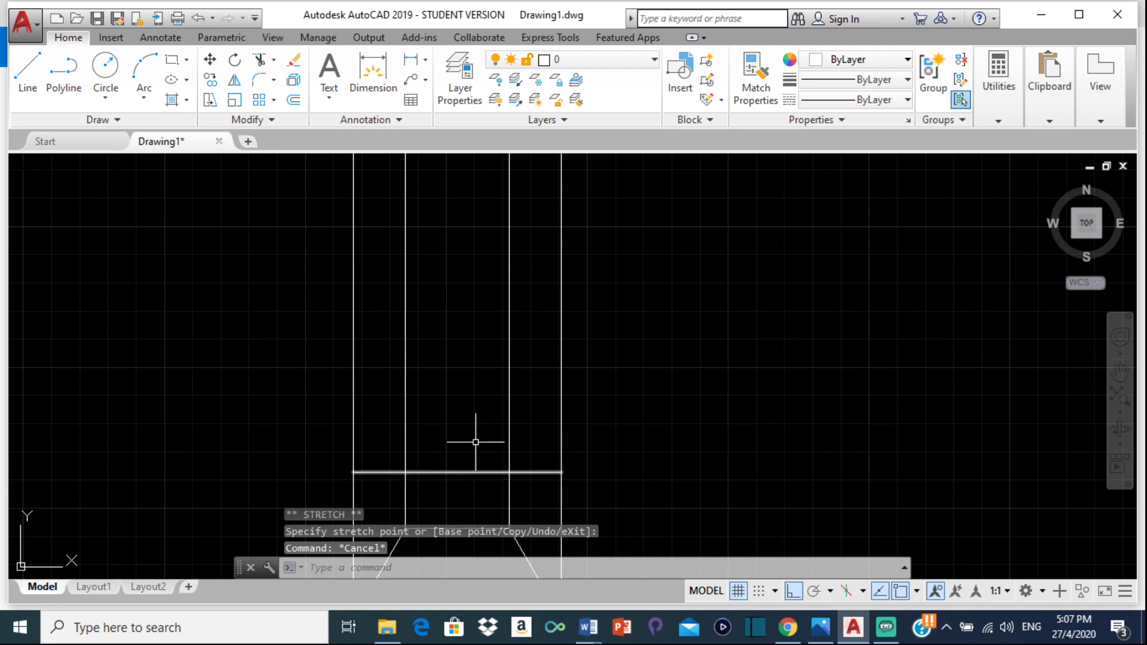
{"action": "middle_click_drag", "start_coordinate": [457, 315], "coordinate": [464, 340]}
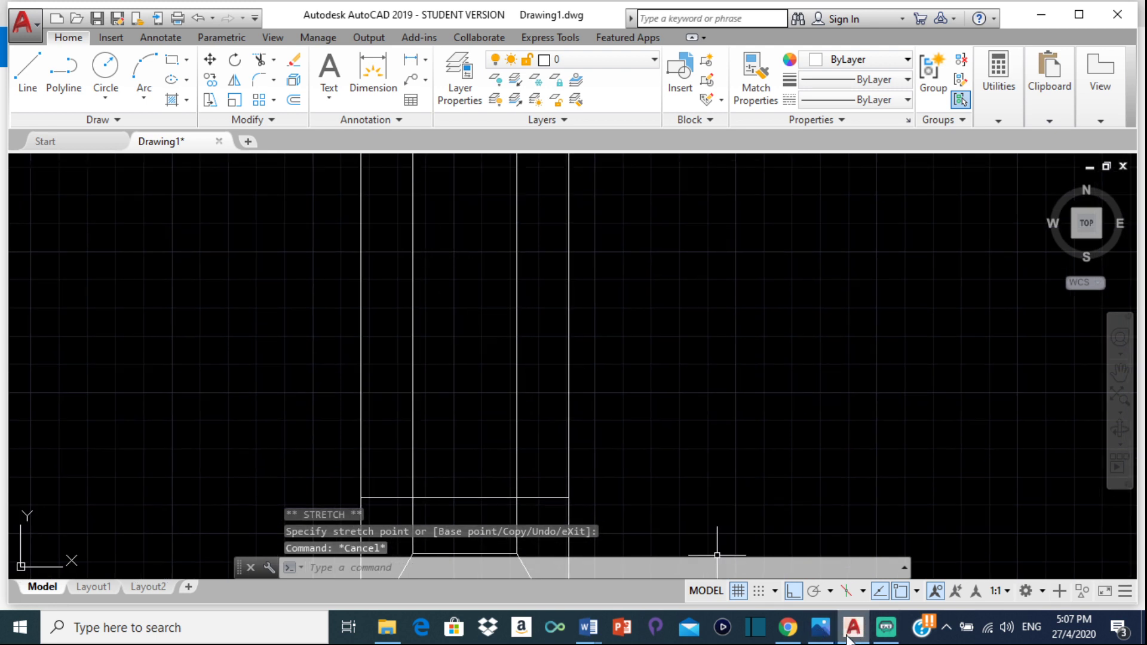
{"action": "left_click", "coordinate": [820, 628]}
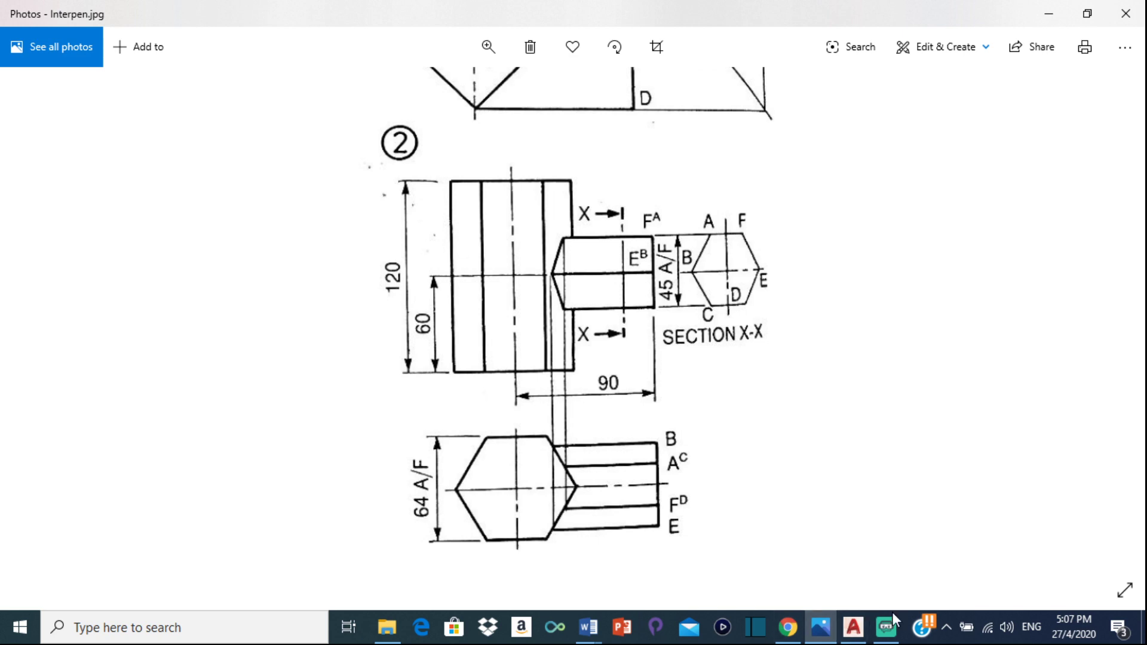
{"action": "left_click", "coordinate": [853, 628]}
{"action": "scroll", "coordinate": [445, 441], "scroll_direction": "up", "scroll_amount": 2}
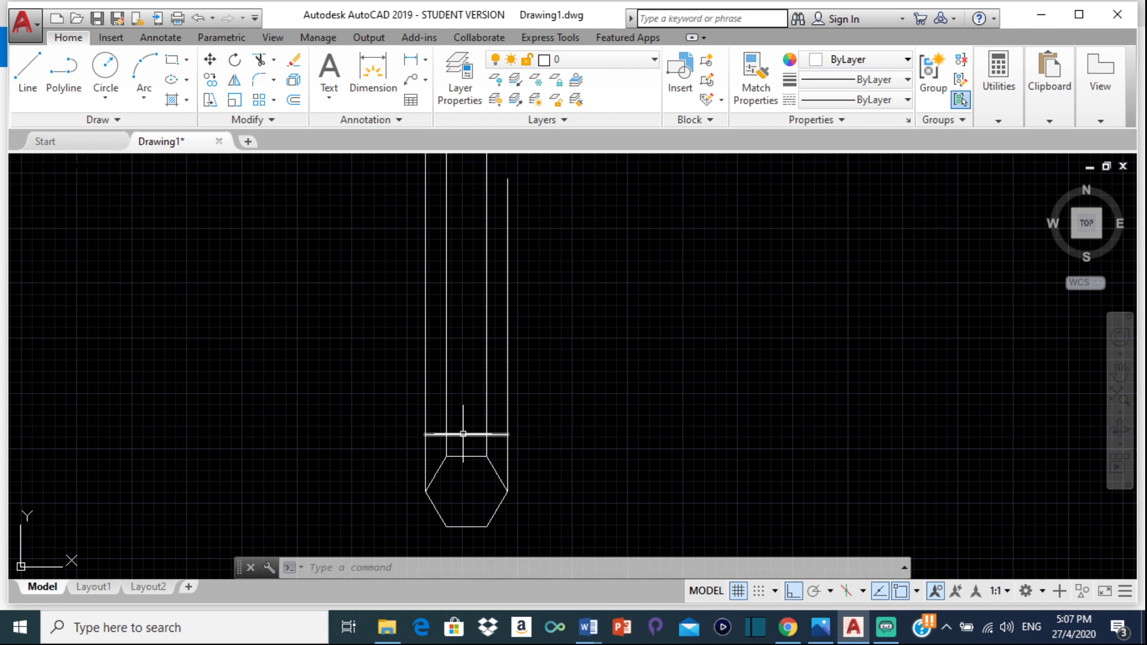
{"action": "left_click", "coordinate": [464, 435]}
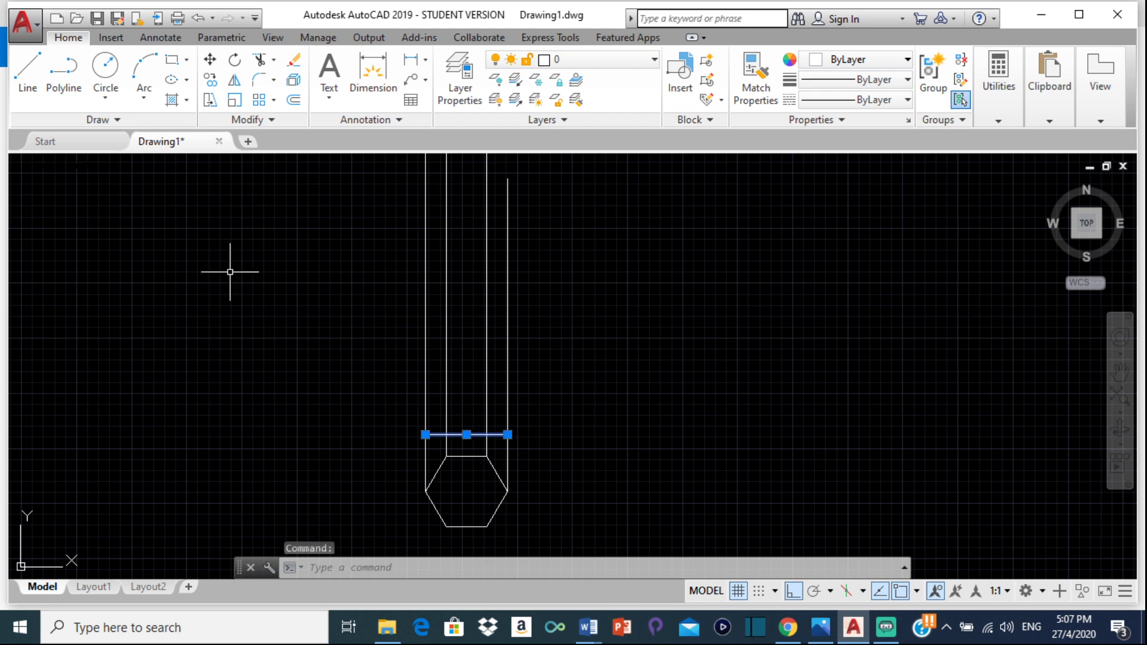
{"action": "left_click", "coordinate": [294, 109]}
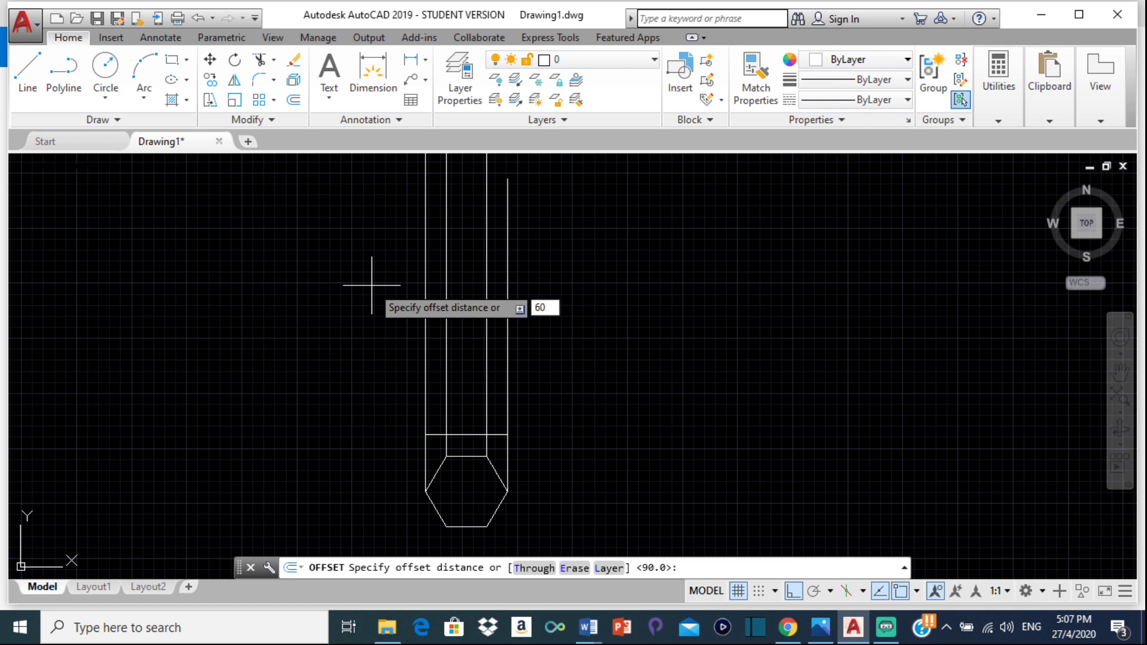
{"action": "key", "text": "Return"}
{"action": "left_click", "coordinate": [466, 435]}
{"action": "left_click", "coordinate": [465, 276]}
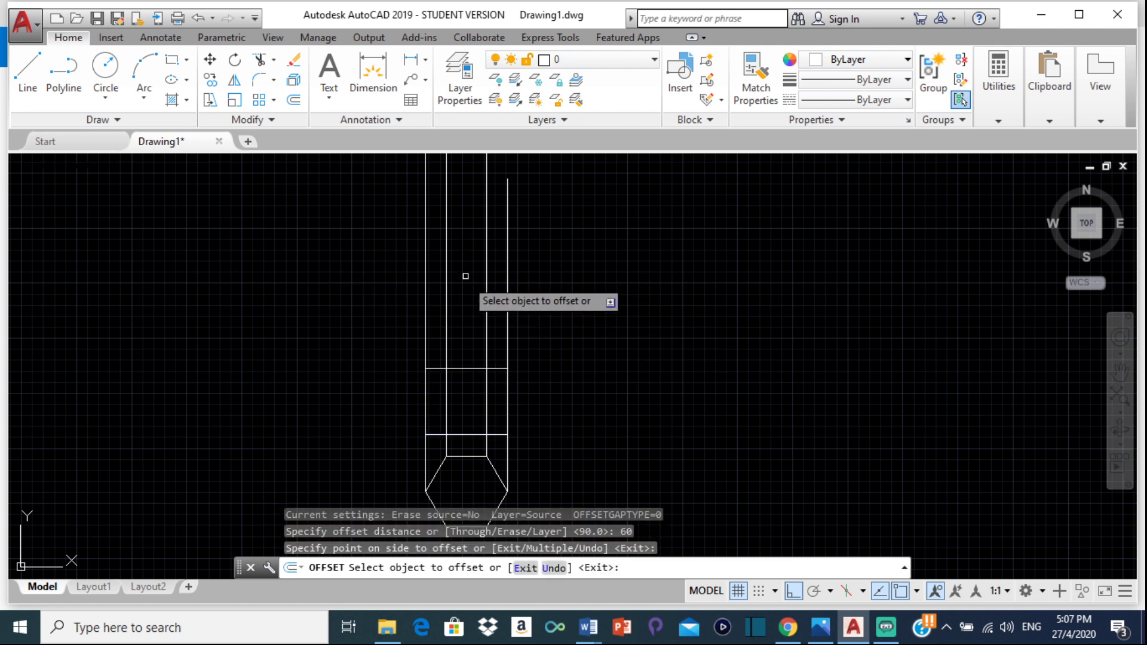
- Offset the middle horizontal line another 60 units upward to form the top edge of the vertical prism
{"action": "left_click", "coordinate": [461, 369]}
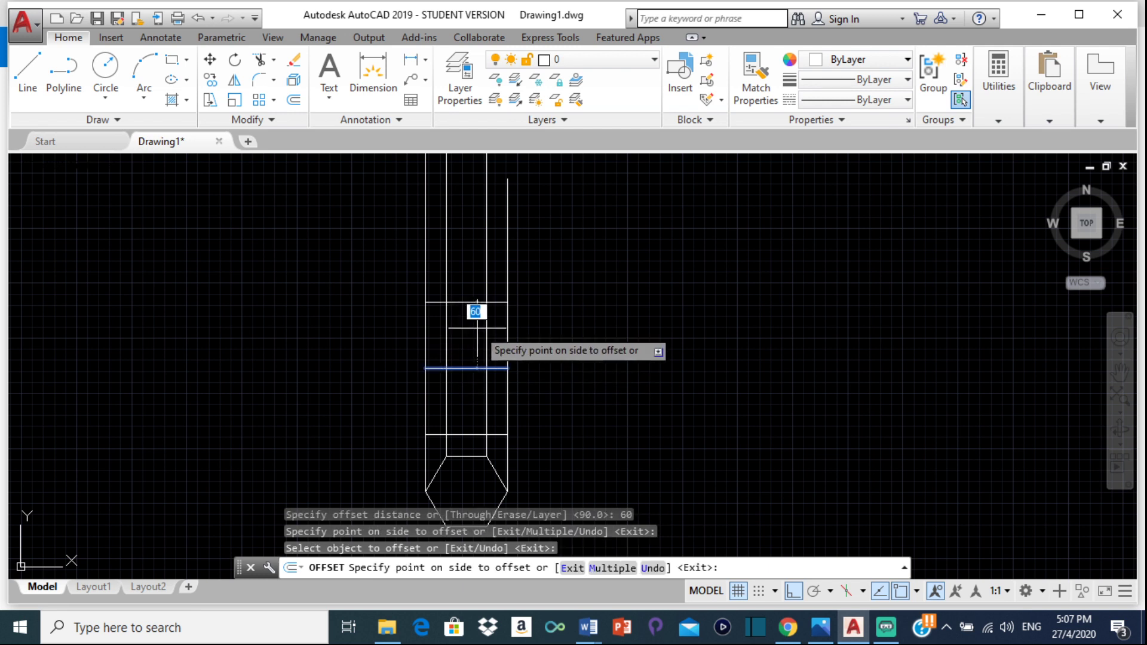
{"action": "left_click", "coordinate": [453, 207]}
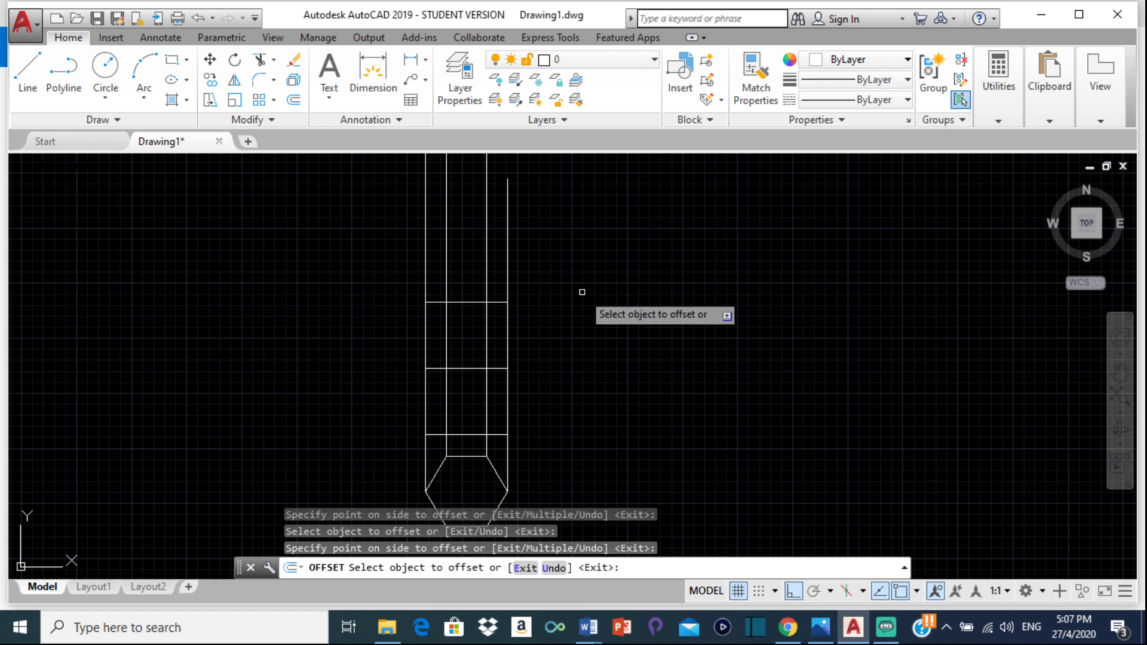
{"action": "key", "text": "Escape"}
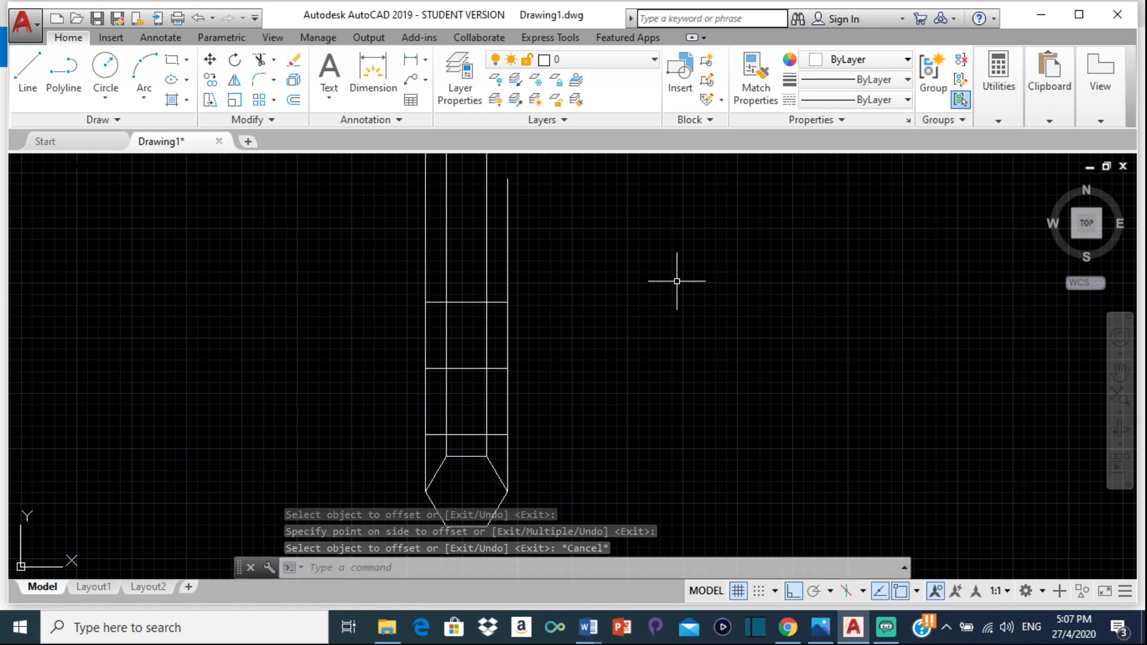
- Trim the four vertical projection lines where they extend above the uppermost horizontal line
{"action": "type", "text": "tr"}
{"action": "key", "text": "Return"}
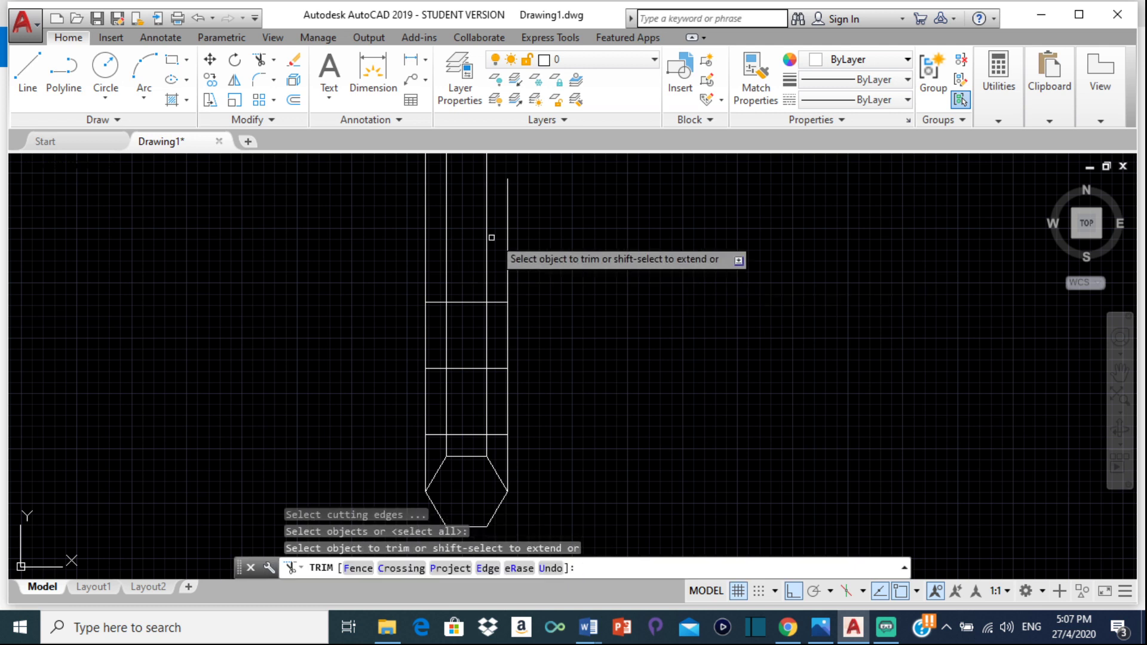
{"action": "left_click", "coordinate": [542, 233]}
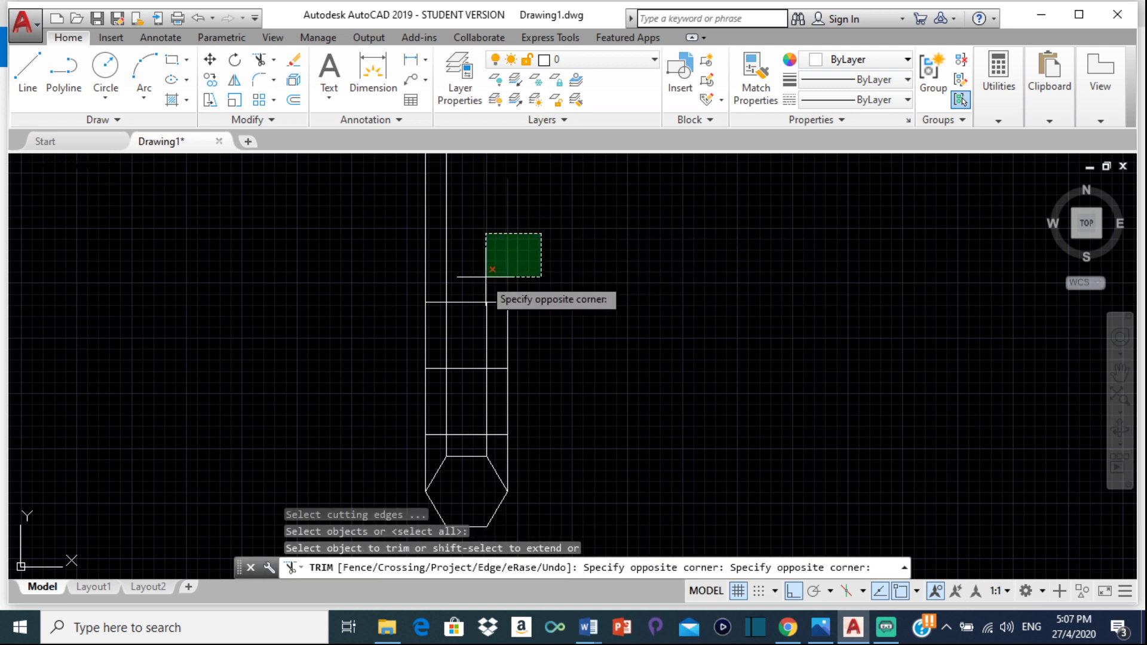
{"action": "left_click", "coordinate": [329, 287]}
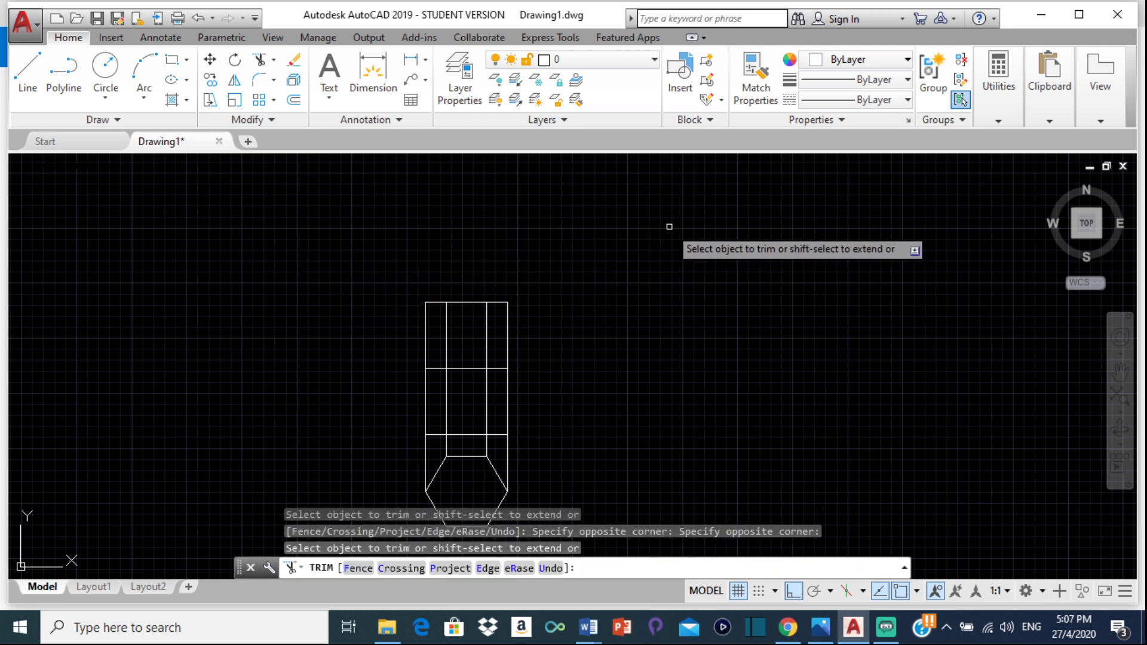
{"action": "key", "text": "Escape"}
{"action": "scroll", "coordinate": [476, 406], "scroll_direction": "down", "scroll_amount": 3}
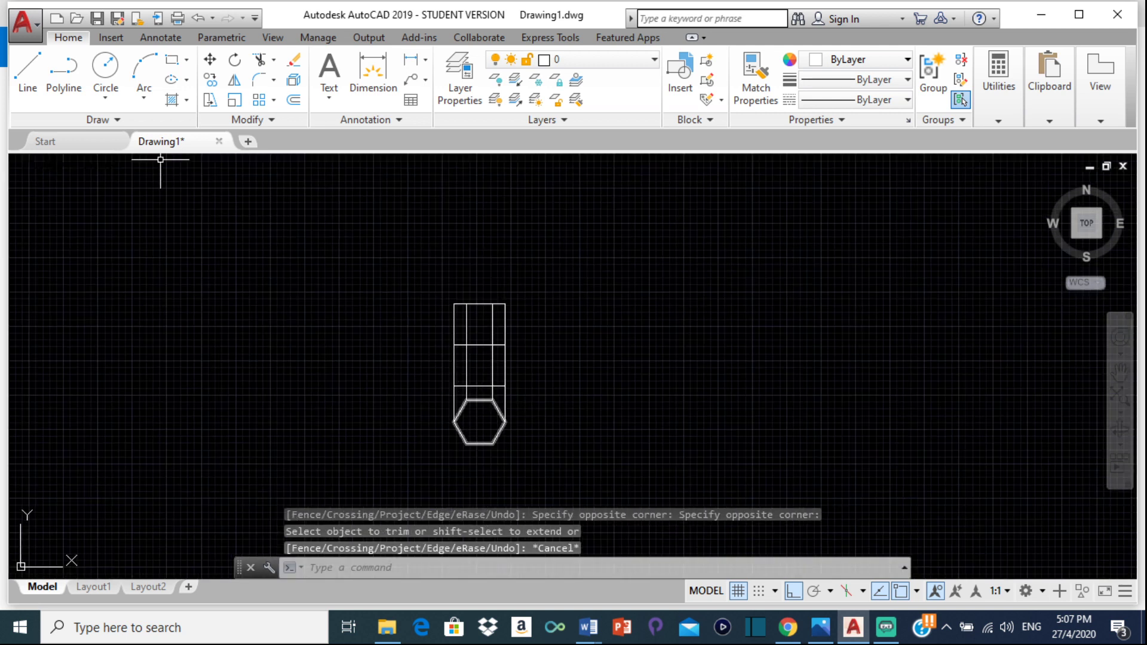
- Draw a vertical centre line from the midpoint of the hexagon's upper edge to the midpoint of the front view's top edge
{"action": "left_click", "coordinate": [24, 66]}
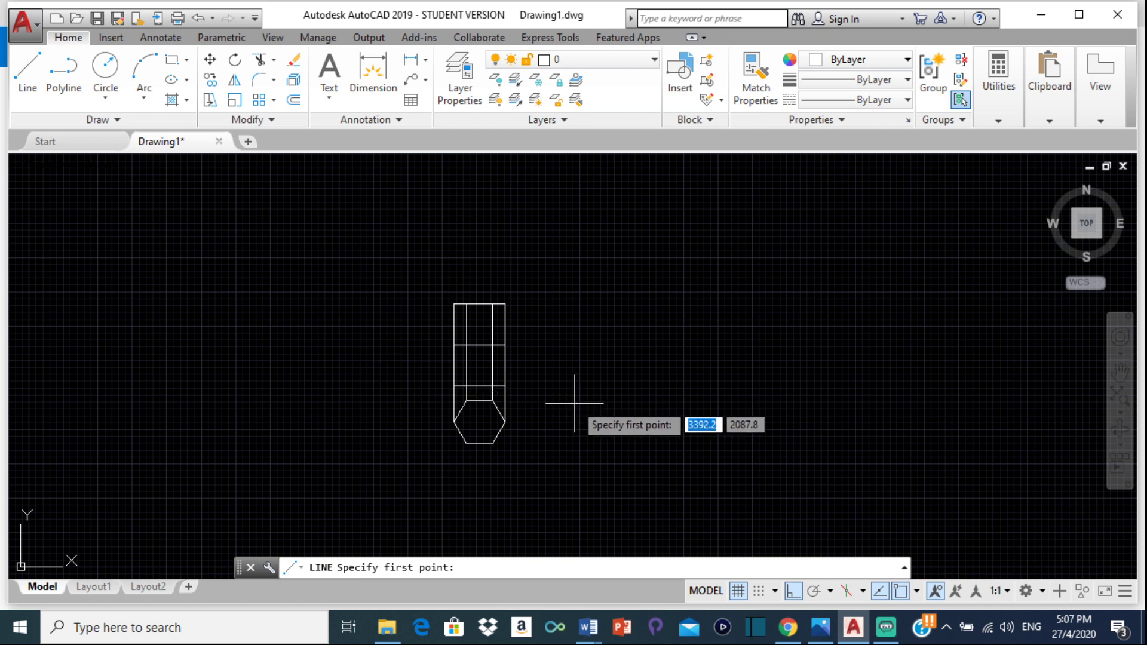
{"action": "scroll", "coordinate": [526, 396], "scroll_direction": "up", "scroll_amount": 3}
{"action": "scroll", "coordinate": [421, 397], "scroll_direction": "up", "scroll_amount": 1}
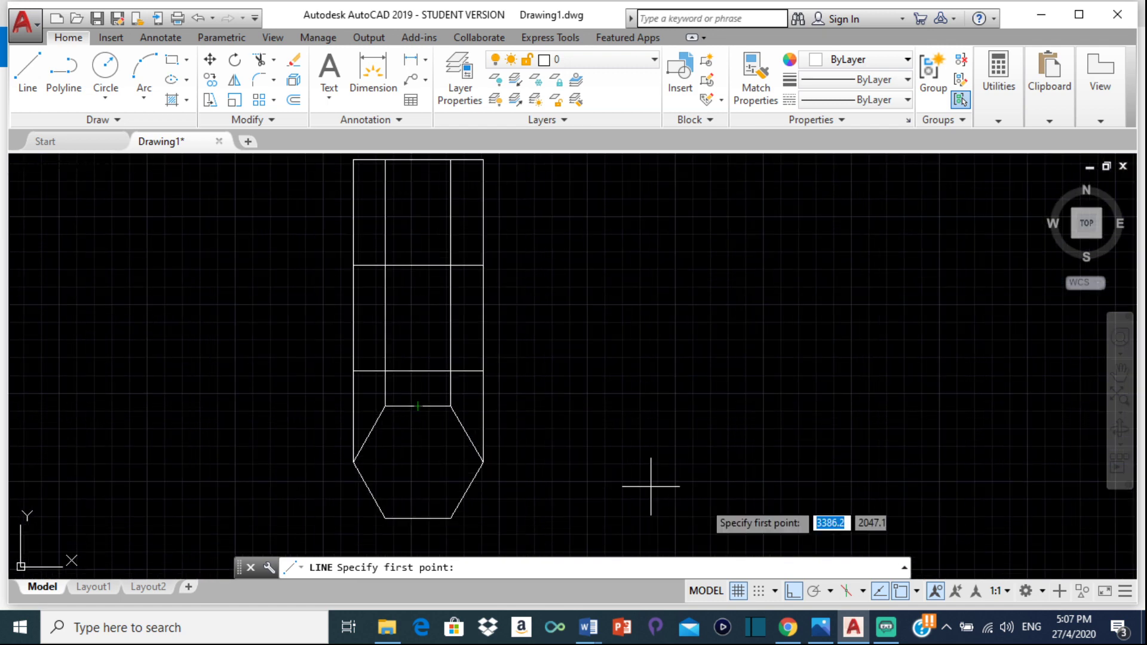
{"action": "left_click", "coordinate": [918, 592]}
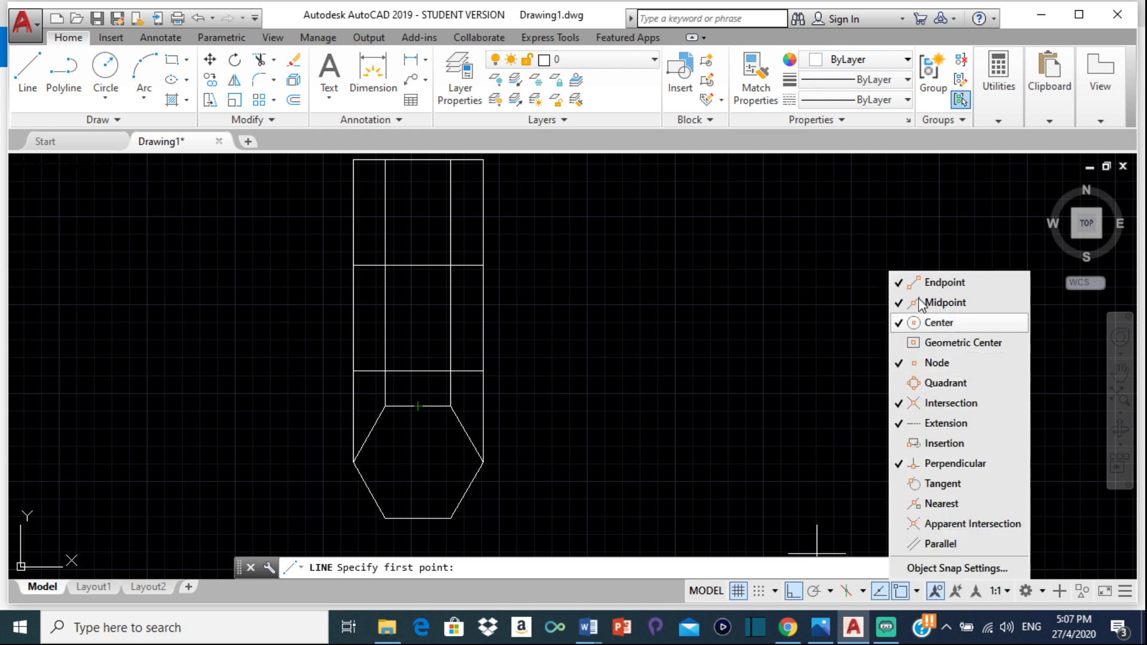
{"action": "left_click", "coordinate": [34, 63]}
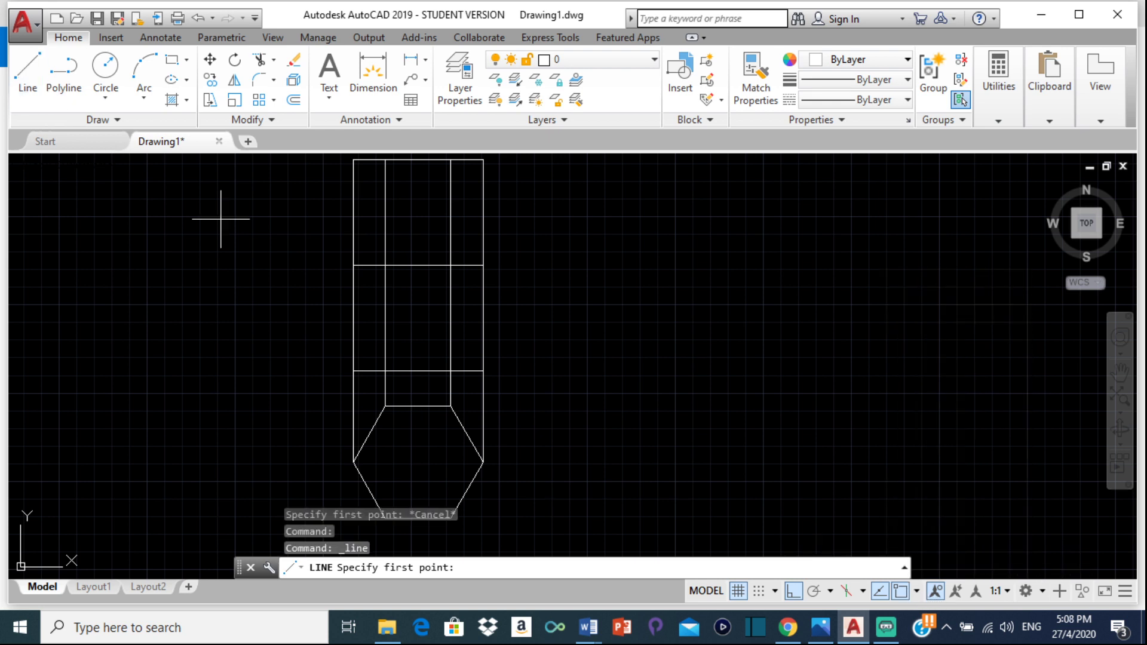
{"action": "left_click", "coordinate": [418, 406]}
{"action": "middle_click_drag", "start_coordinate": [417, 172], "coordinate": [426, 271]}
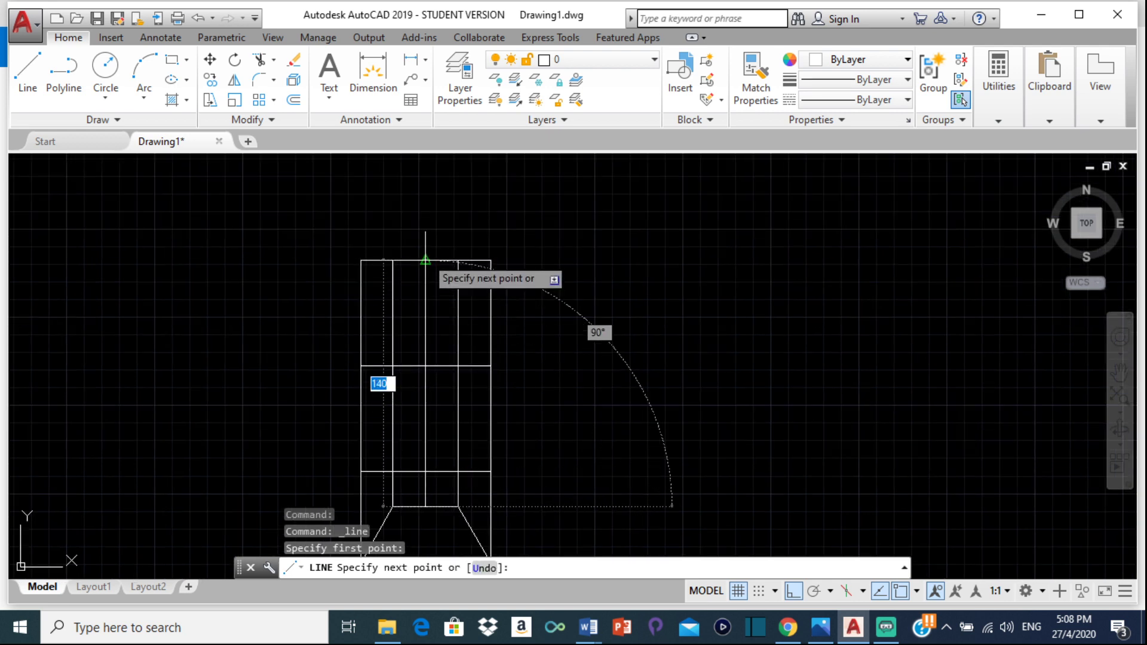
{"action": "left_click", "coordinate": [426, 260]}
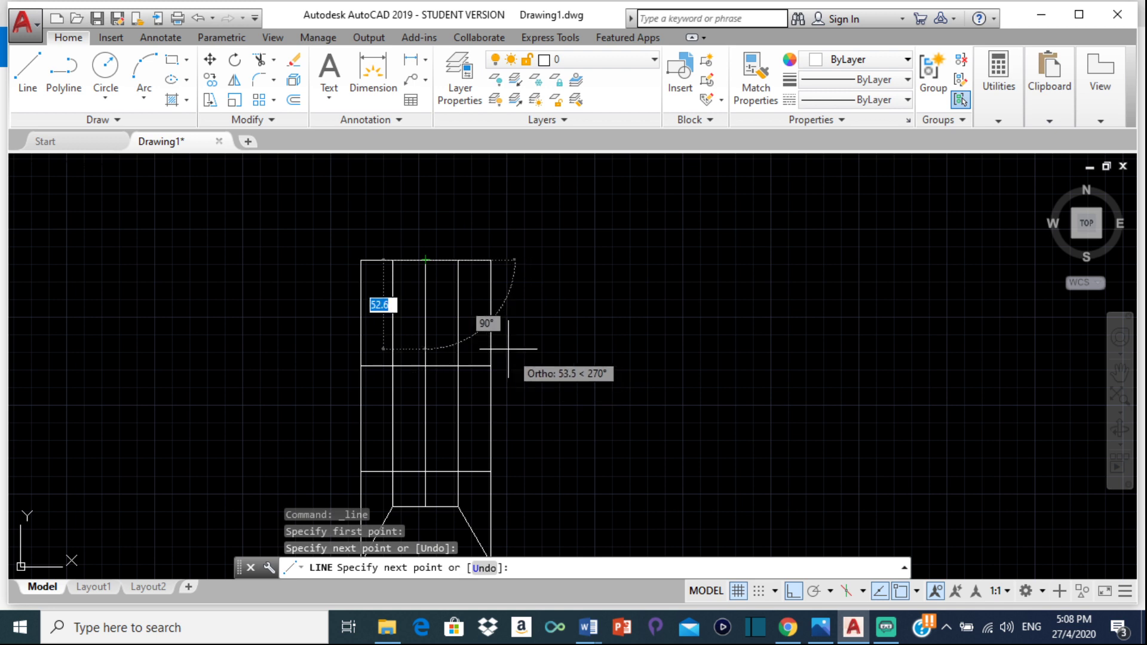
{"action": "key", "text": "Escape"}
- Examine the side prism's position and length in the Photos reference image, then return to AutoCAD
{"action": "scroll", "coordinate": [498, 352], "scroll_direction": "down", "scroll_amount": 2}
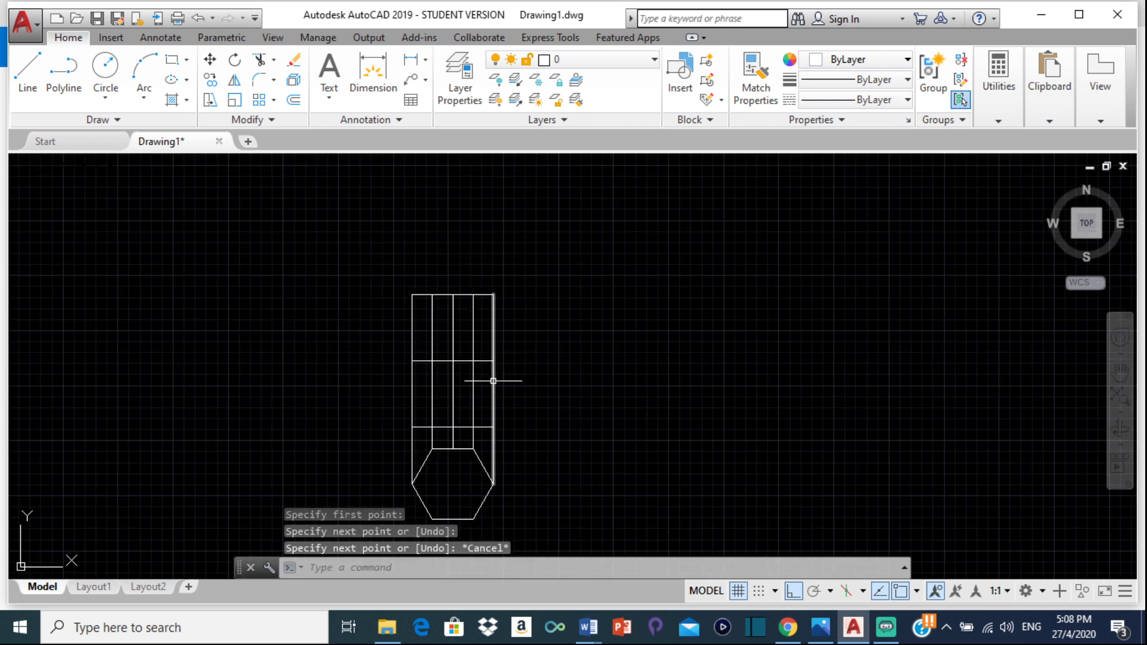
{"action": "scroll", "coordinate": [485, 378], "scroll_direction": "up", "scroll_amount": 2}
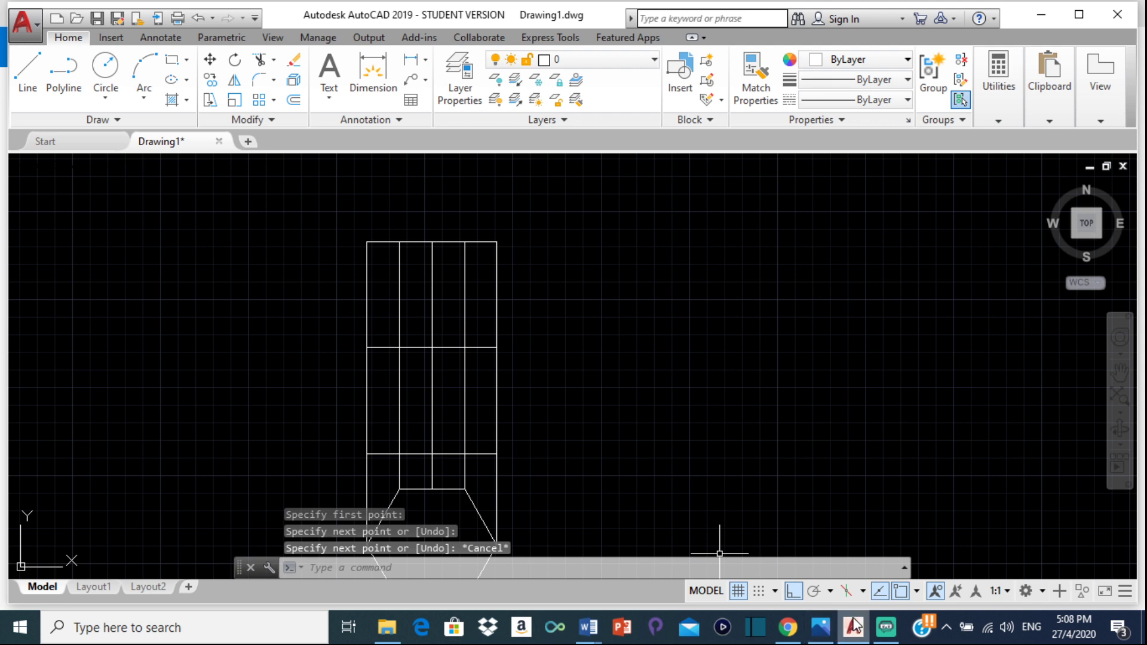
{"action": "mouse_move", "coordinate": [859, 638]}
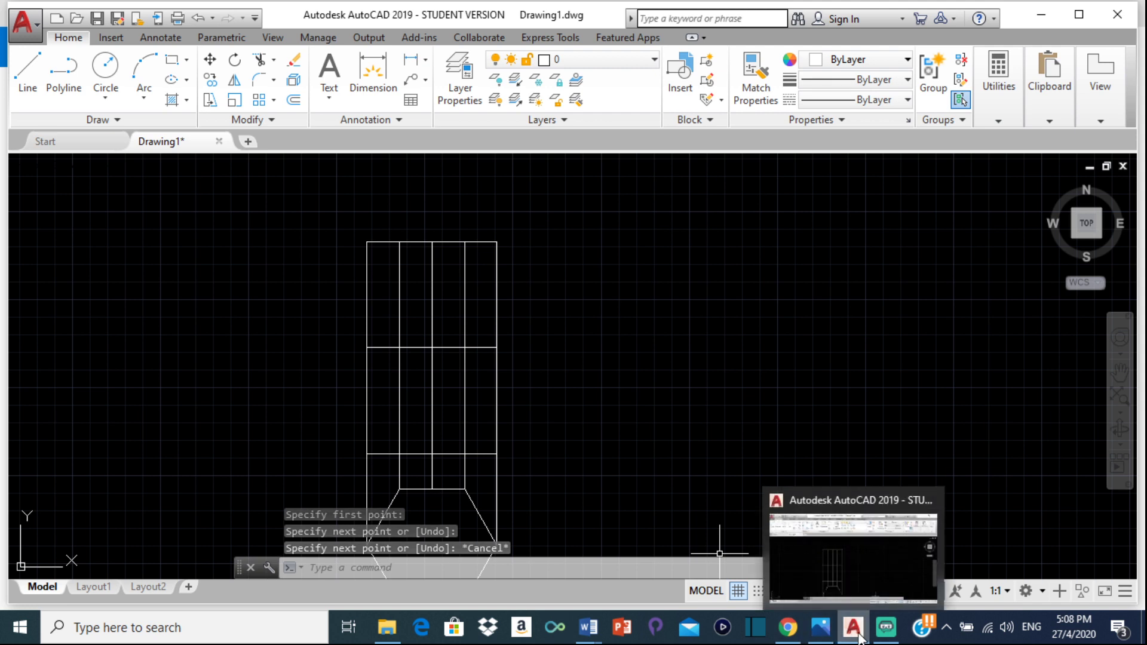
{"action": "left_click", "coordinate": [821, 569]}
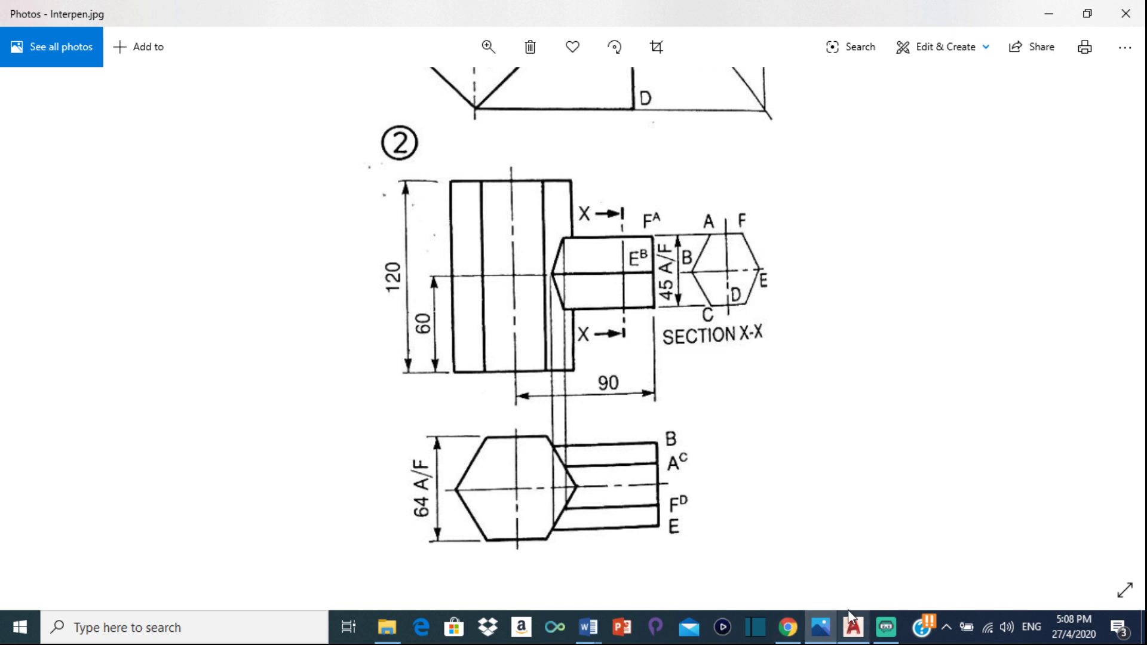
{"action": "mouse_move", "coordinate": [836, 632]}
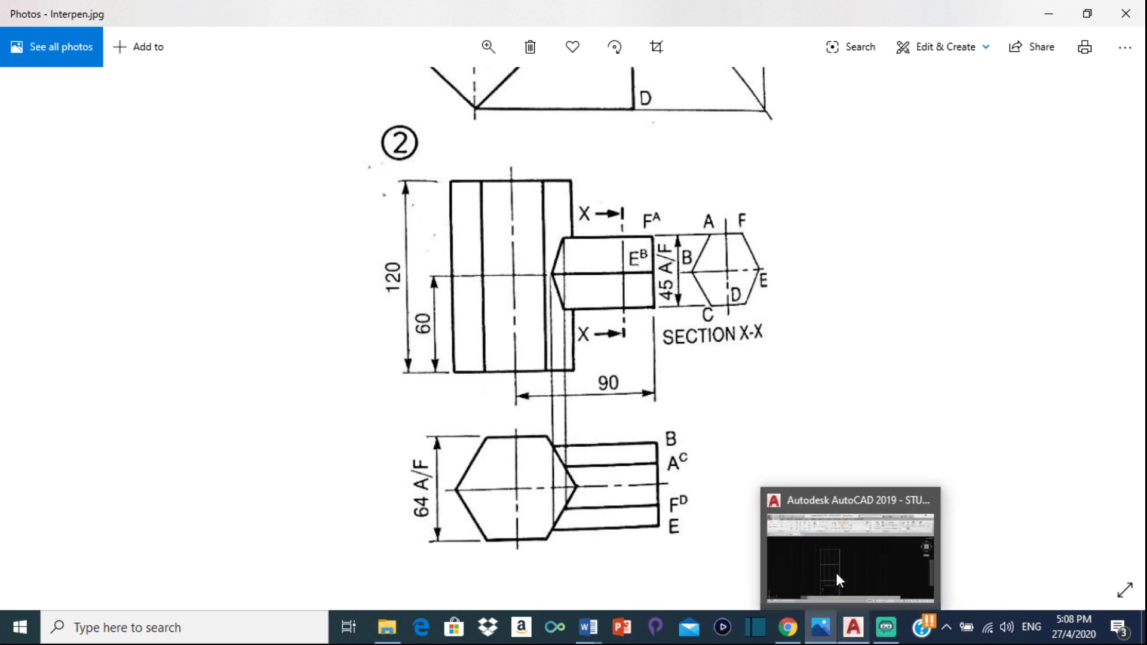
{"action": "left_click", "coordinate": [835, 568]}
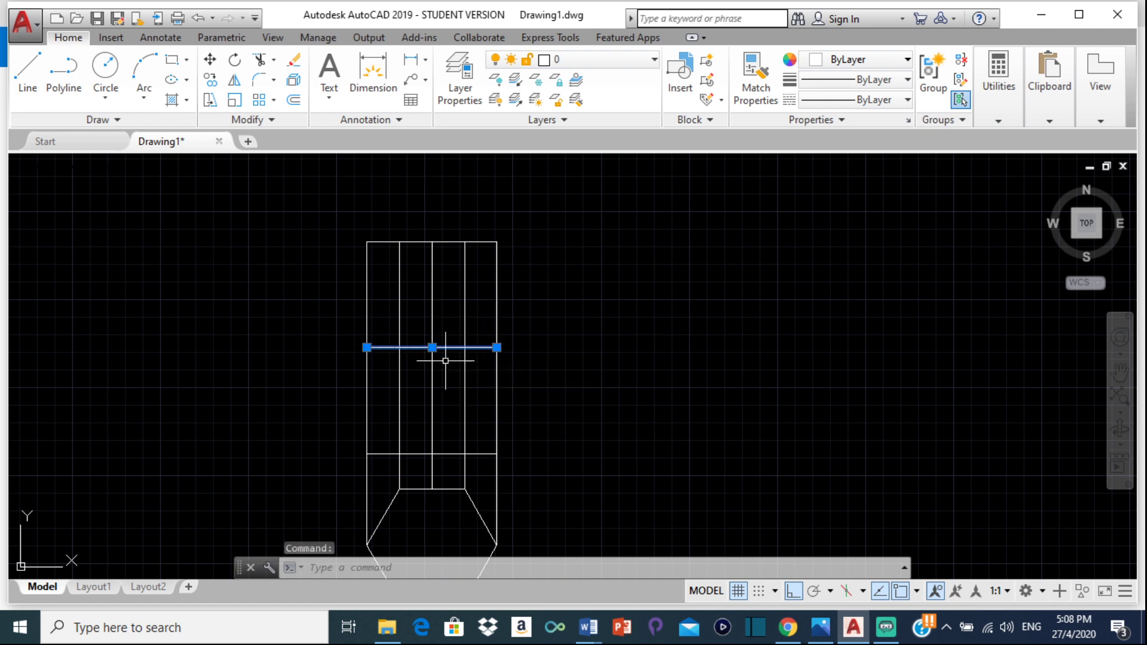
{"action": "left_click", "coordinate": [498, 348]}
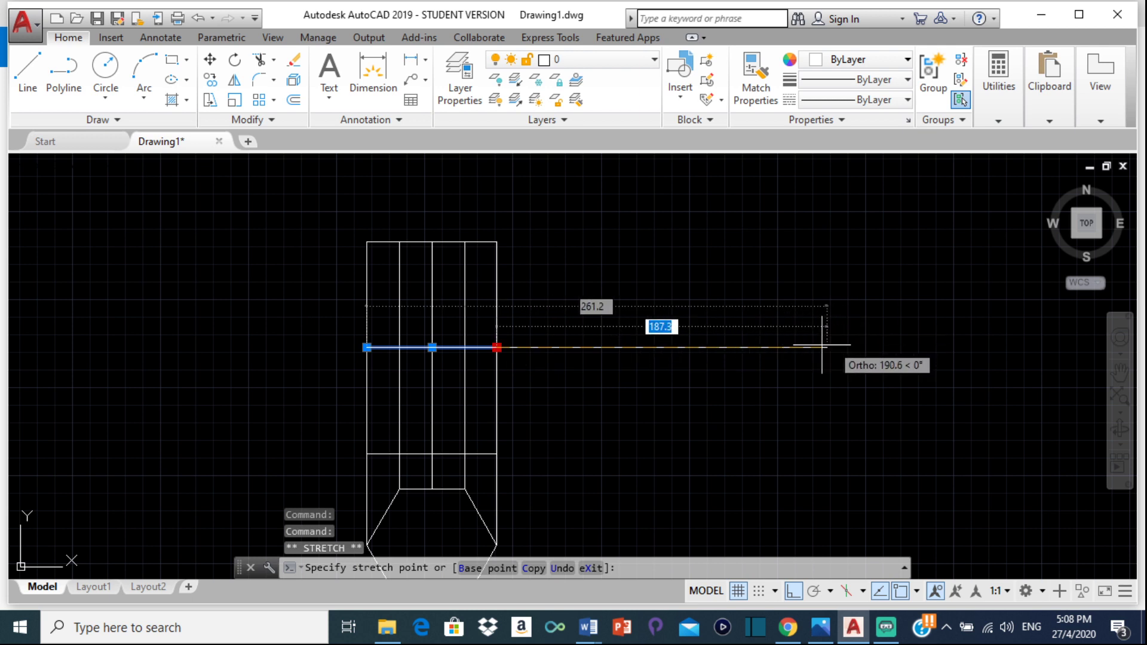
{"action": "key", "text": "Escape"}
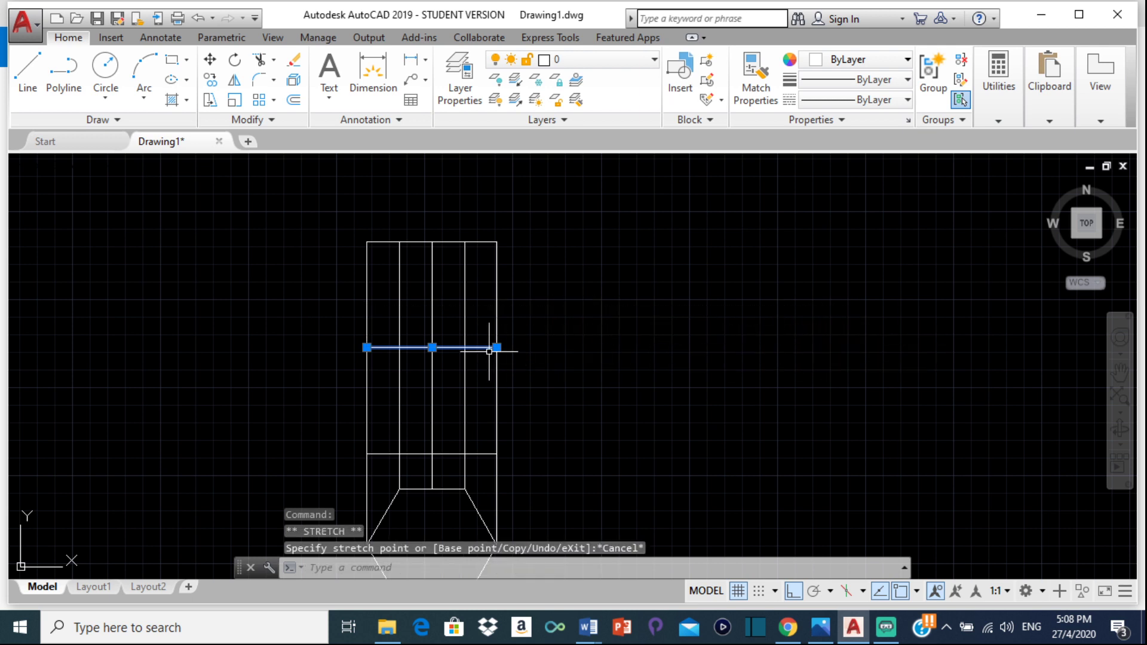
{"action": "left_click", "coordinate": [655, 316]}
{"action": "key", "text": "Escape"}
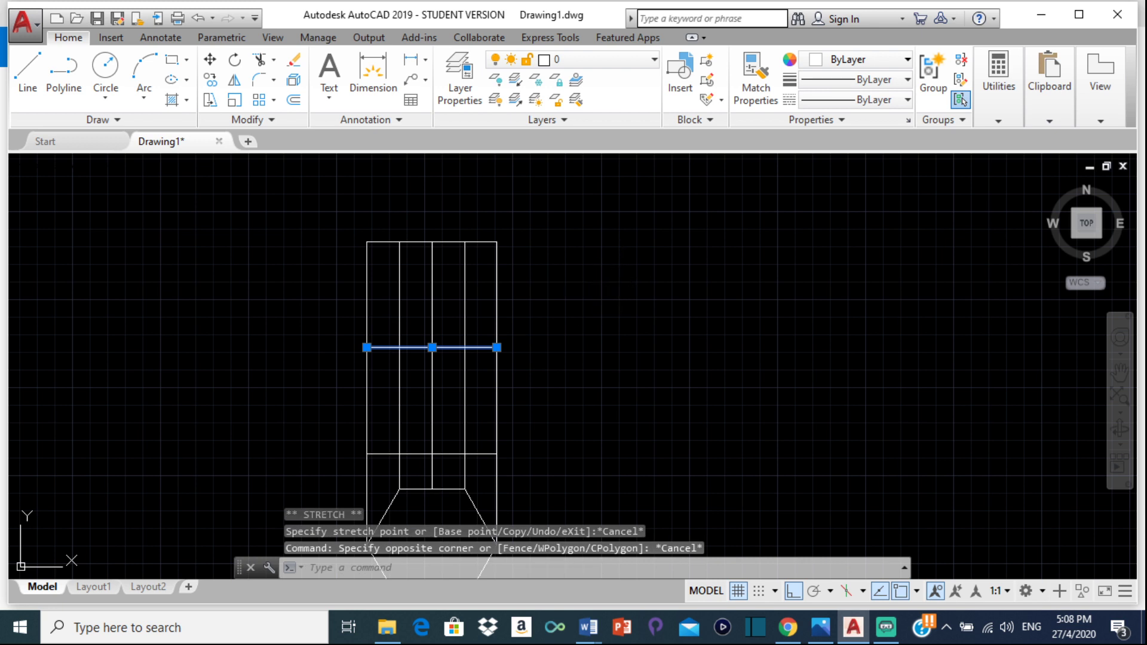
{"action": "key", "text": "Escape"}
- Offset the front view's vertical centre line 90 units to the right to locate the side prism's end face
{"action": "left_click", "coordinate": [430, 301]}
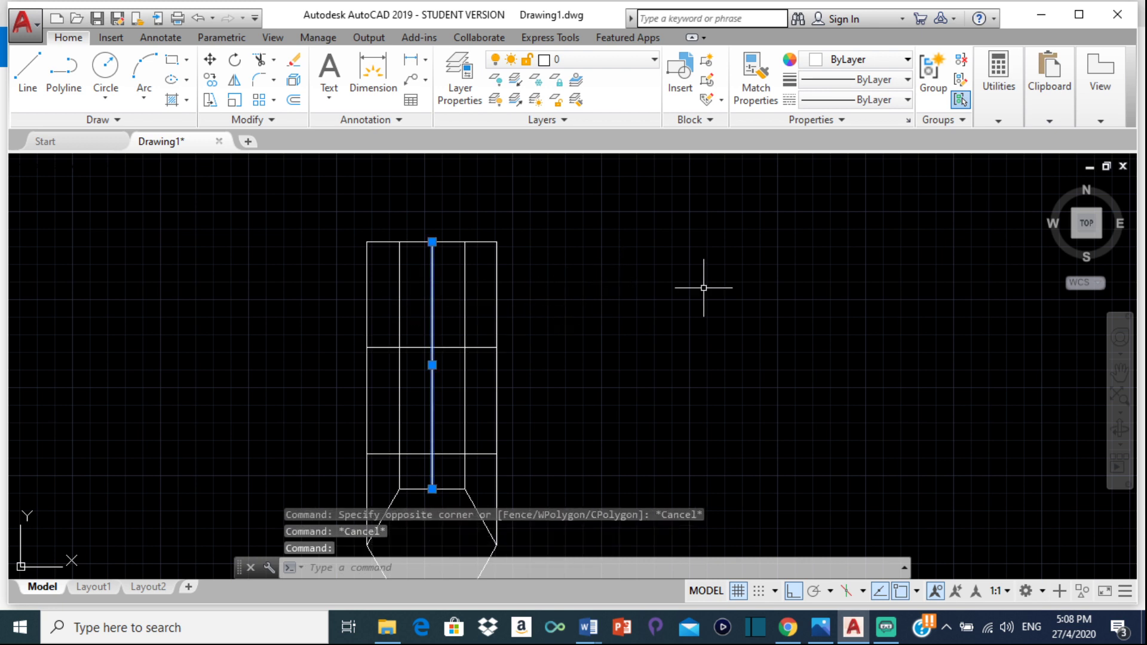
{"action": "type", "text": "off"}
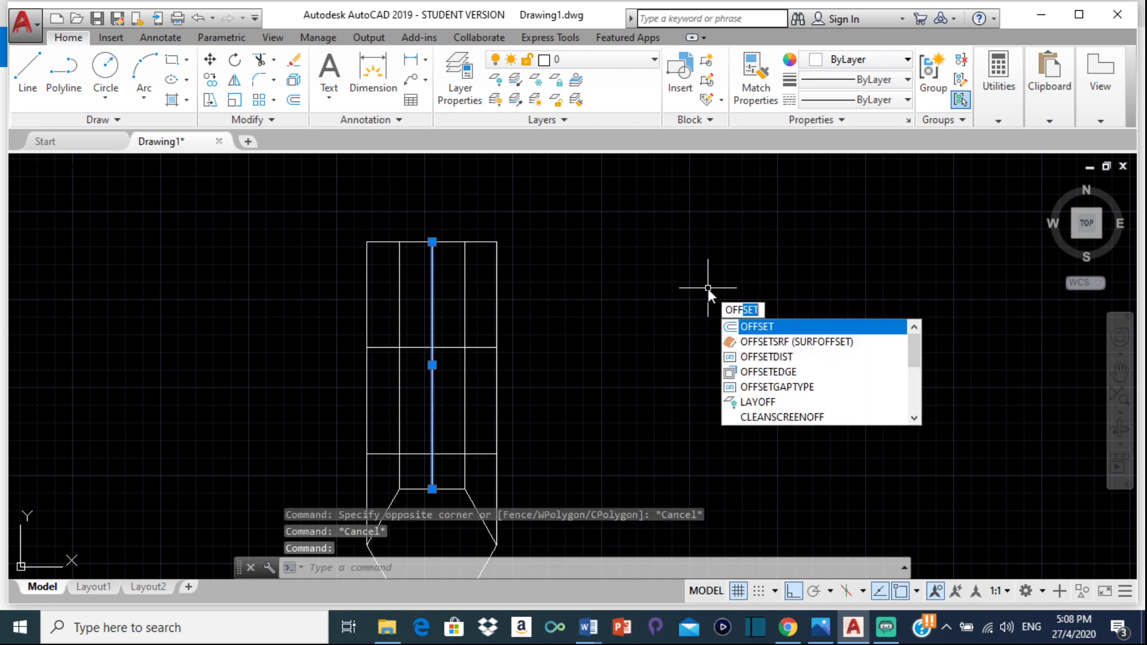
{"action": "left_click", "coordinate": [777, 327]}
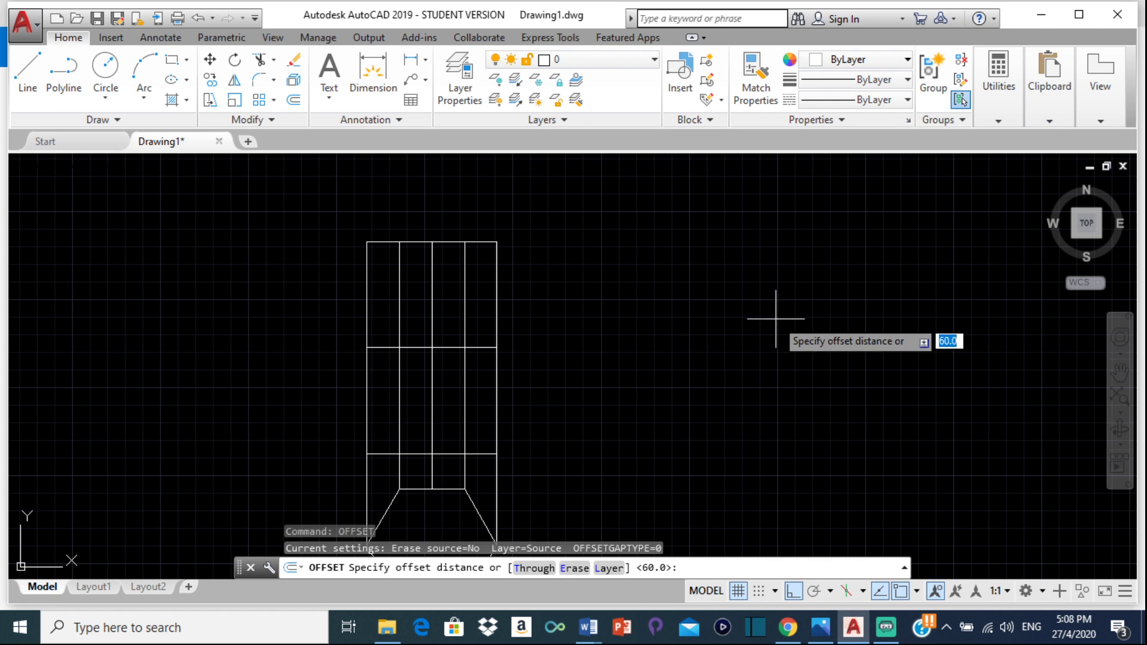
{"action": "key", "text": "Return"}
{"action": "left_click", "coordinate": [432, 317]}
{"action": "left_click", "coordinate": [777, 299]}
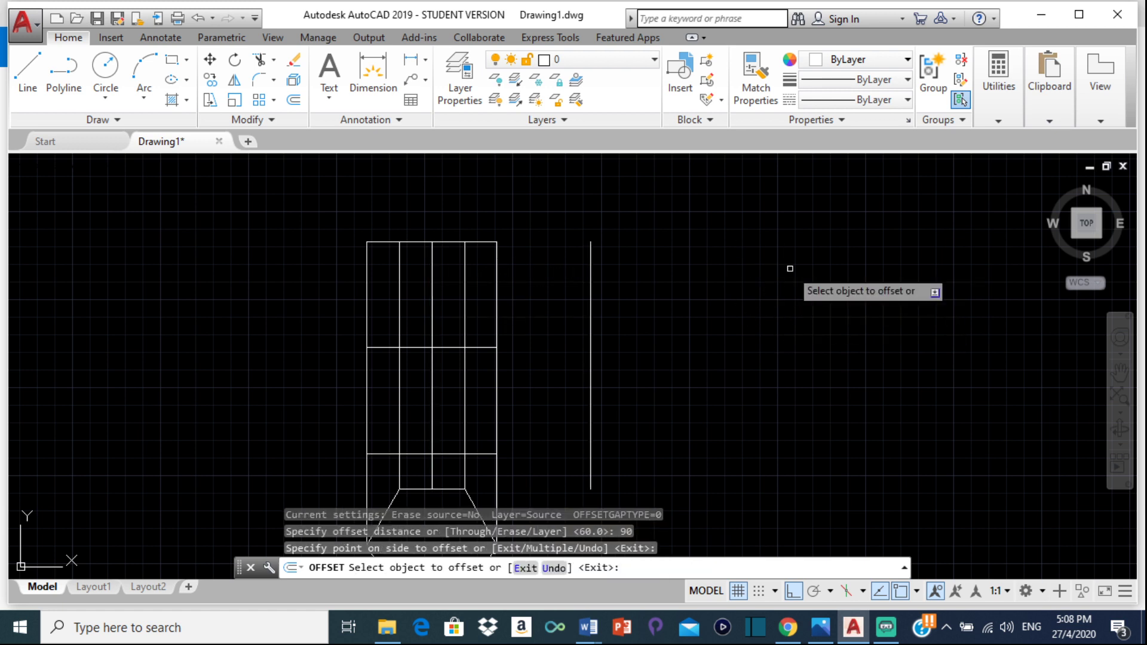
{"action": "key", "text": "Escape"}
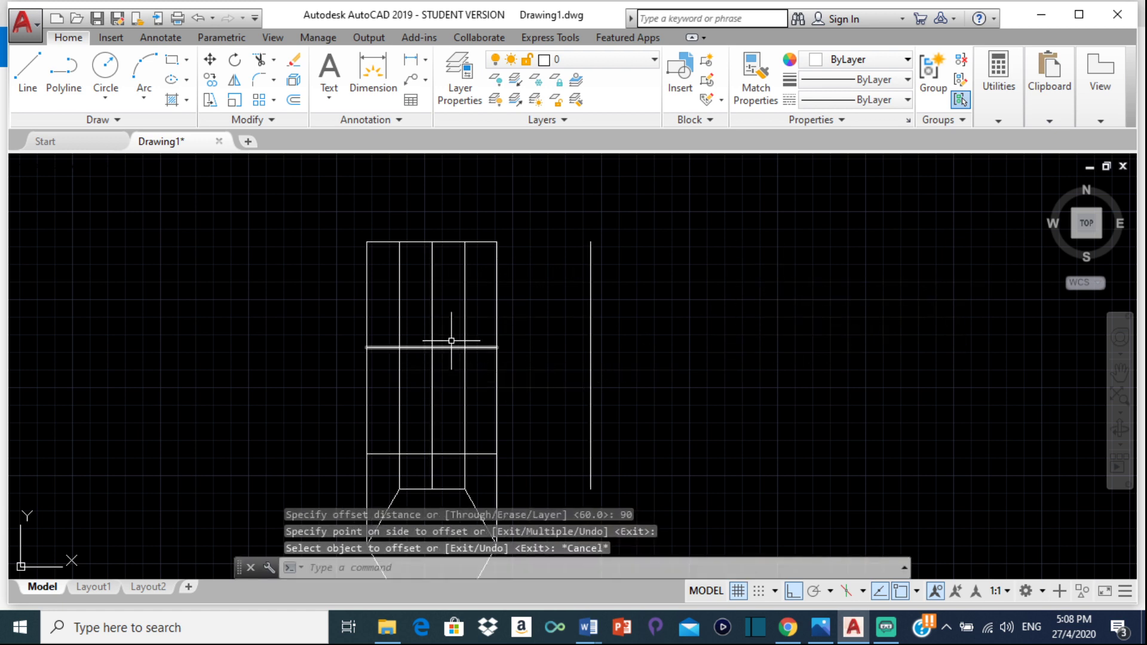
- Stretch the right end of the middle horizontal line to the offset vertical end line
{"action": "left_click", "coordinate": [444, 347]}
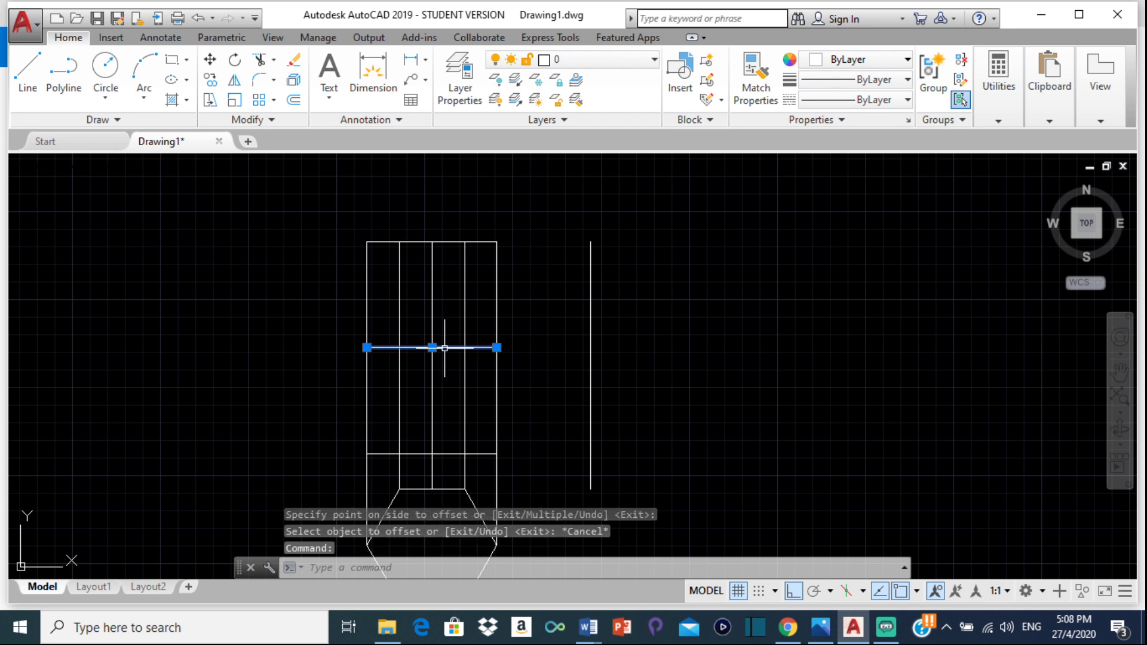
{"action": "left_click", "coordinate": [497, 347]}
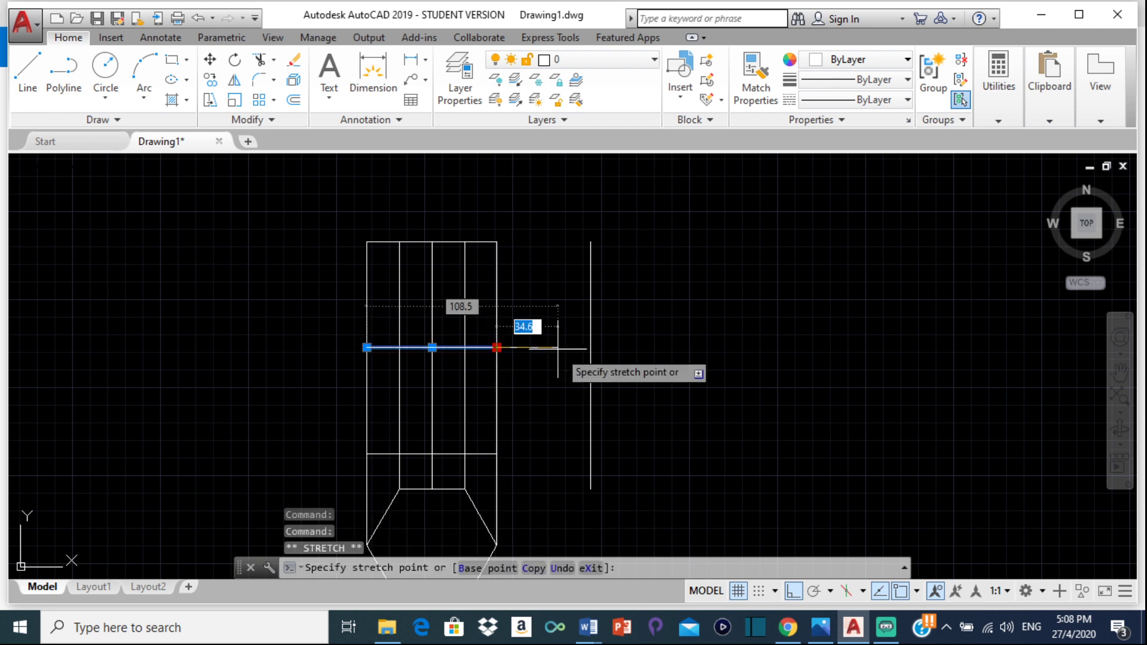
{"action": "left_click", "coordinate": [590, 347]}
{"action": "key", "text": "Escape"}
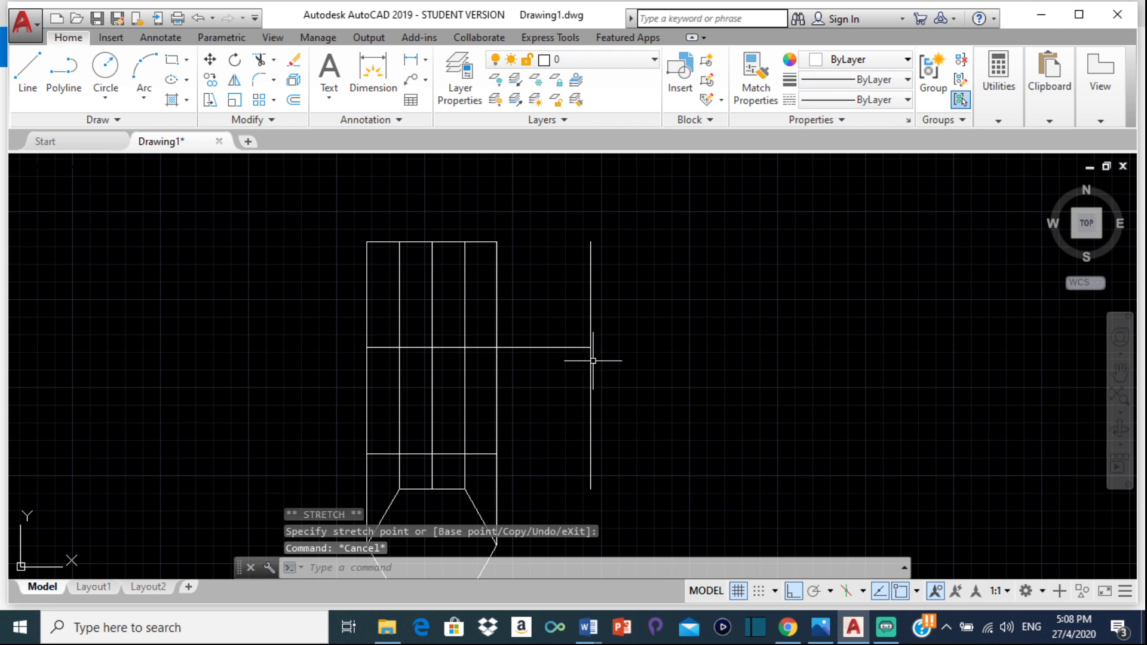
- Examine the side prism's across-flats size and section in the Photos reference image, then return to AutoCAD
{"action": "scroll", "coordinate": [592, 361], "scroll_direction": "down", "scroll_amount": 2}
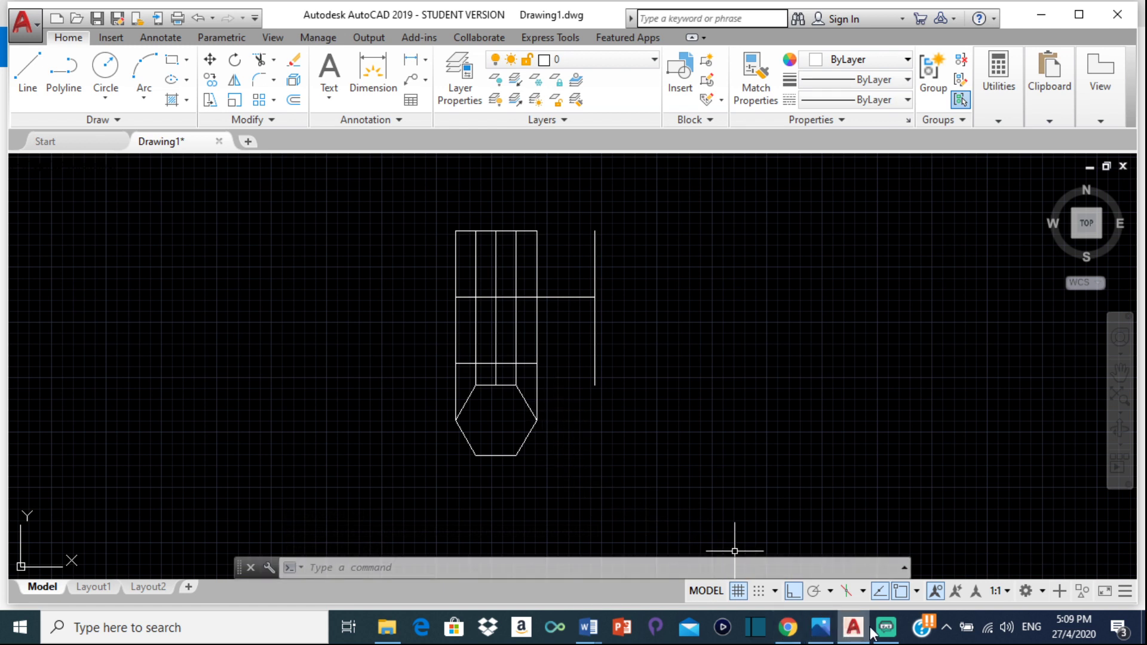
{"action": "mouse_move", "coordinate": [819, 639]}
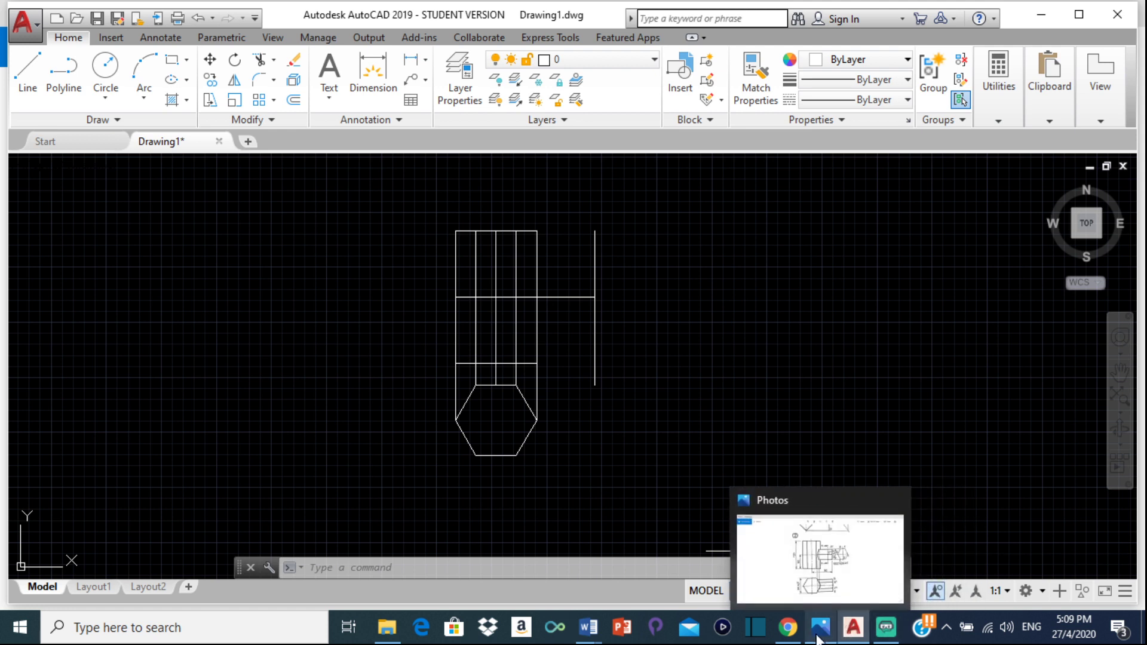
{"action": "left_click", "coordinate": [821, 592]}
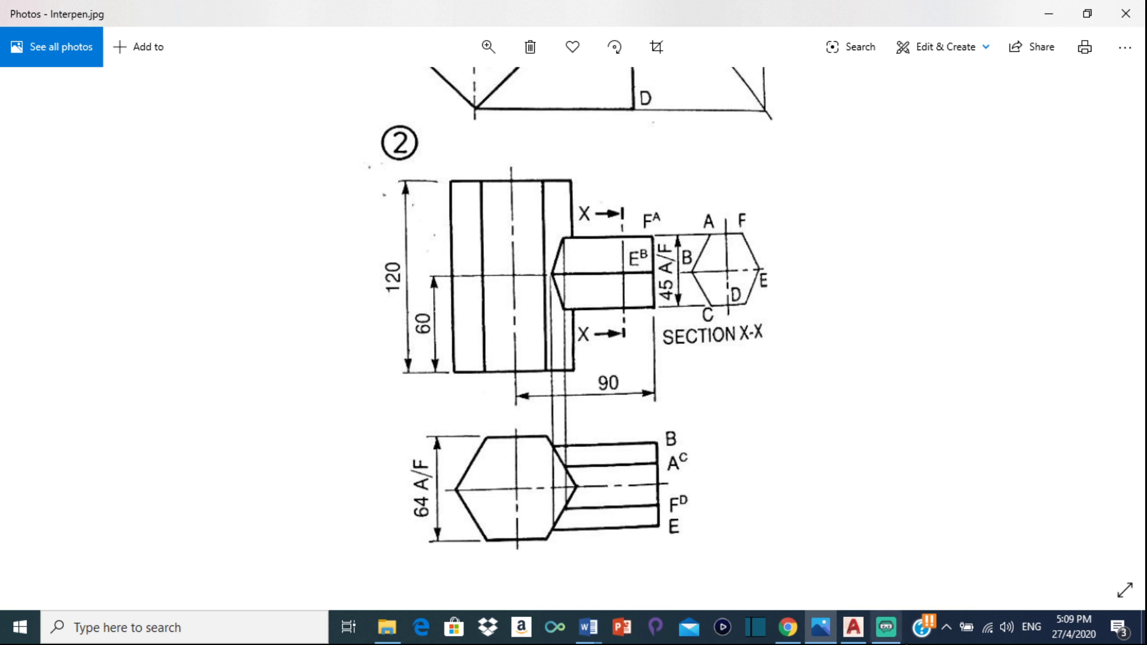
{"action": "left_click", "coordinate": [853, 627]}
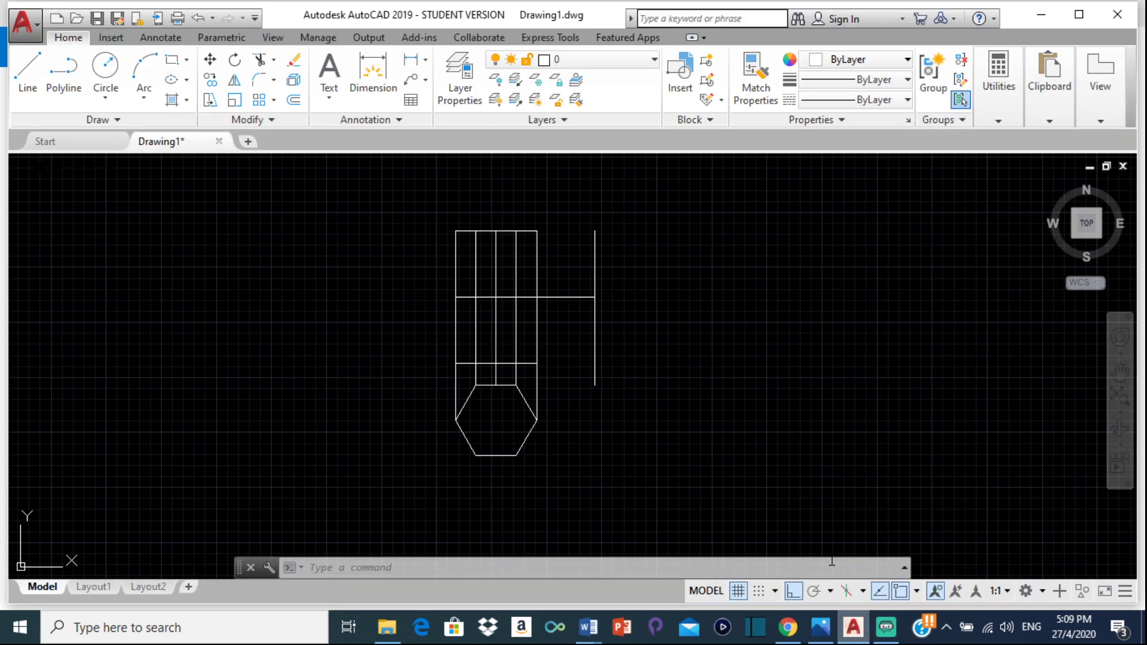
- Check the length precision in the Drawing Units settings
{"action": "scroll", "coordinate": [526, 300], "scroll_direction": "up", "scroll_amount": 3}
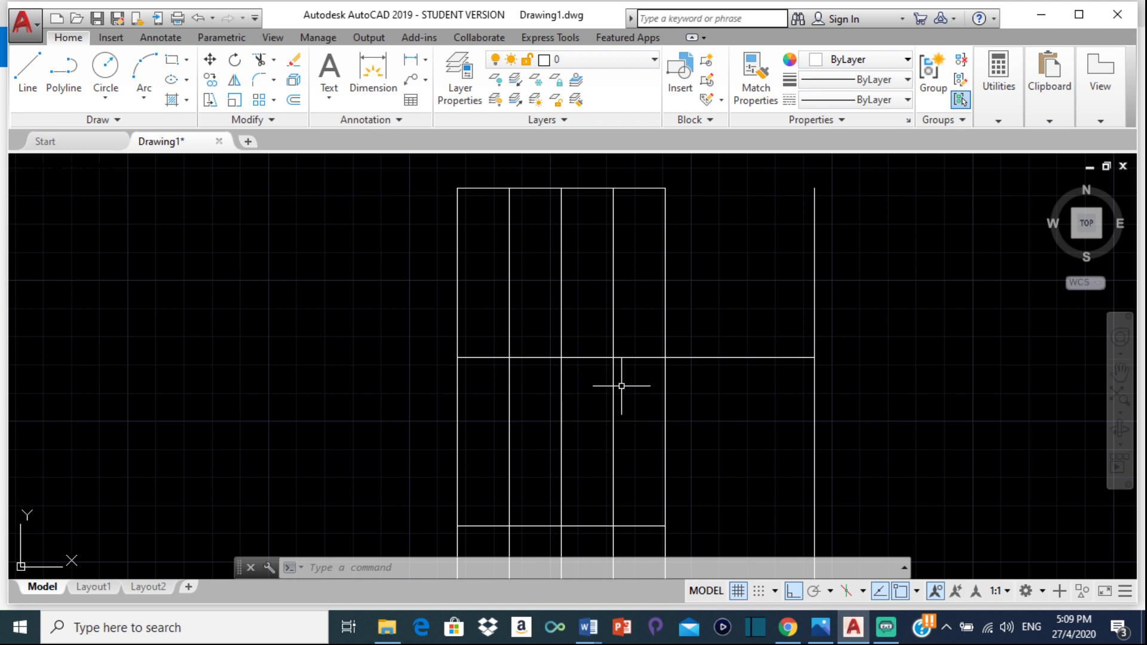
{"action": "type", "text": "uni"}
{"action": "key", "text": "Down"}
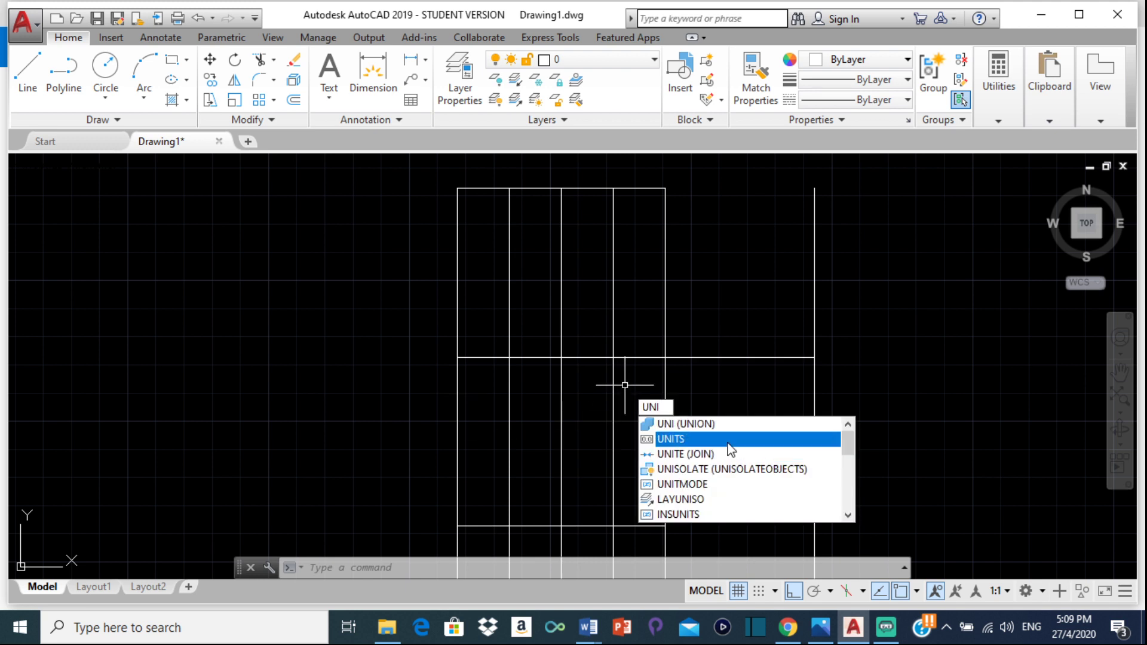
{"action": "key", "text": "Return"}
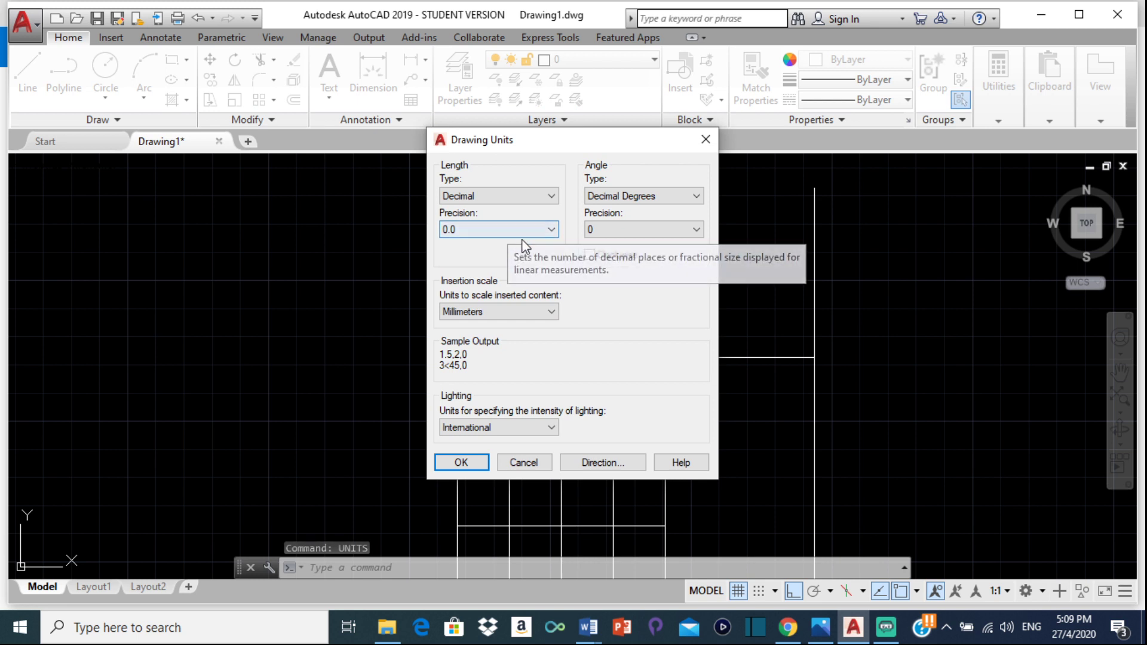
{"action": "left_click", "coordinate": [475, 462]}
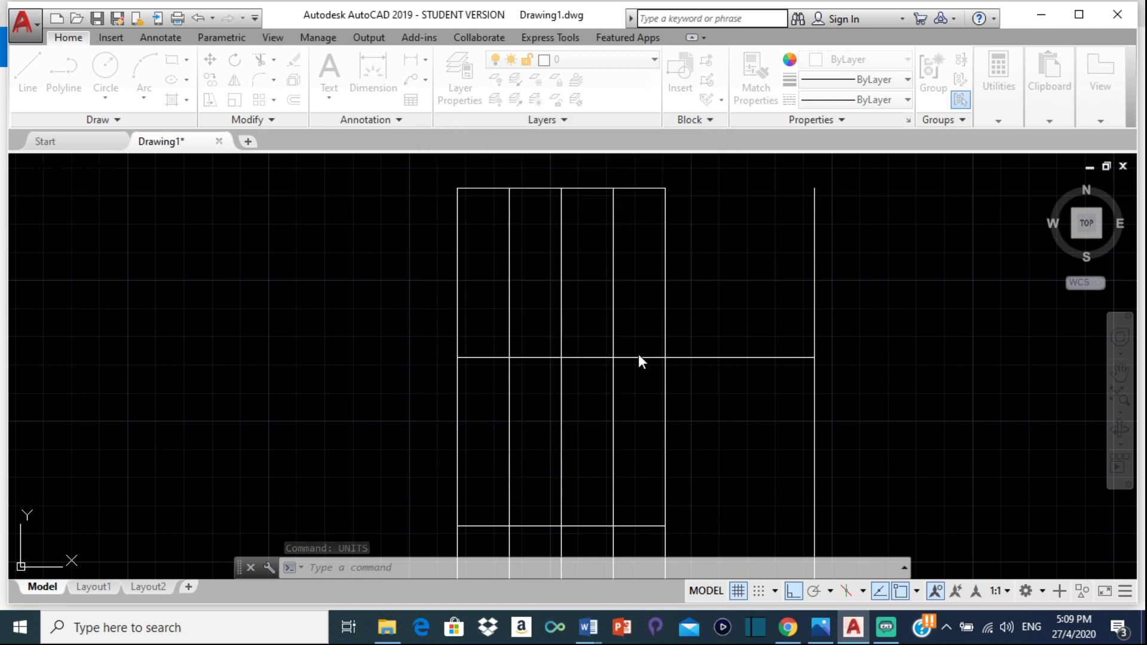
- Offset the middle horizontal line 22.5 units both upward and downward to form the side prism's upper and lower edges
{"action": "left_click", "coordinate": [717, 344]}
{"action": "left_click", "coordinate": [704, 361]}
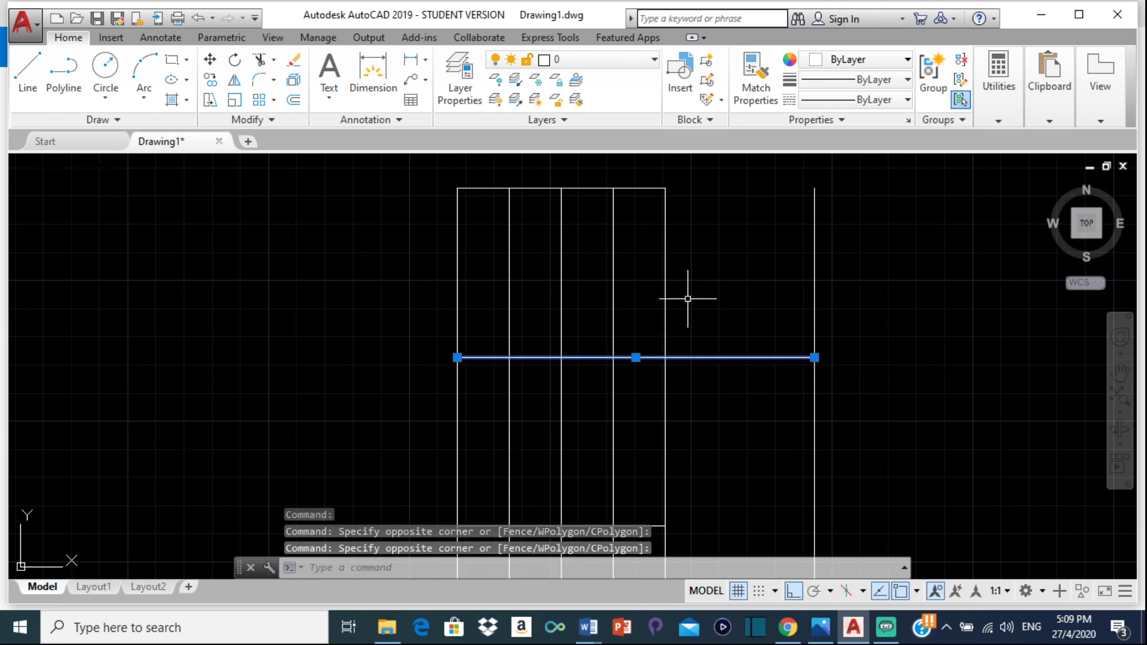
{"action": "key", "text": "Return"}
{"action": "type", "text": "22."}
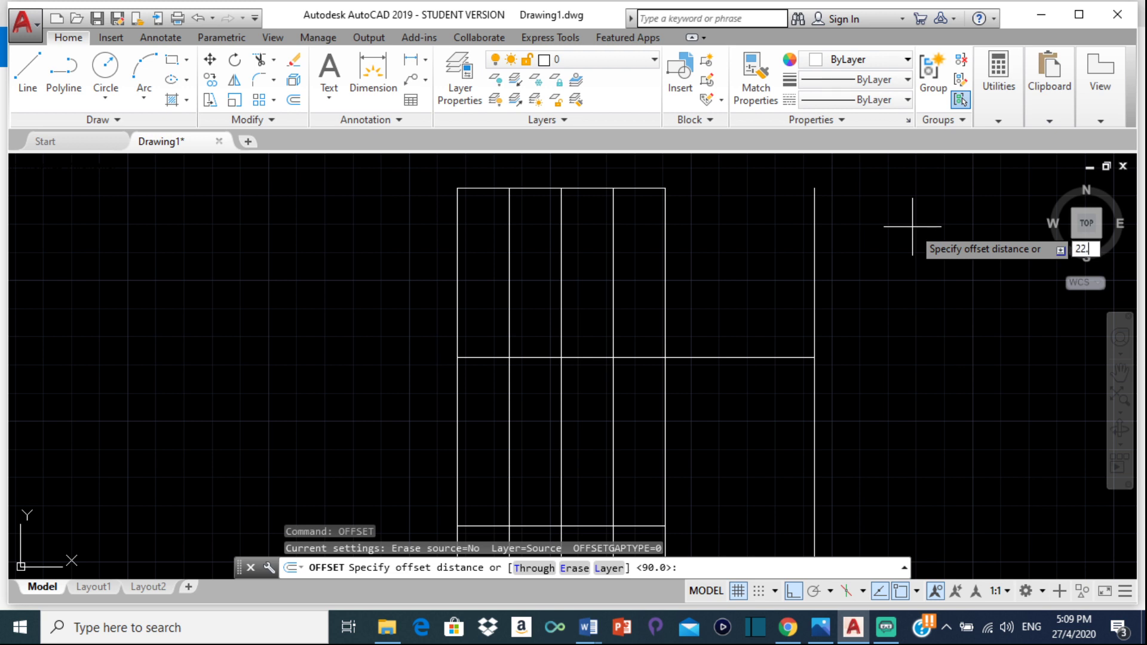
{"action": "key", "text": "Return"}
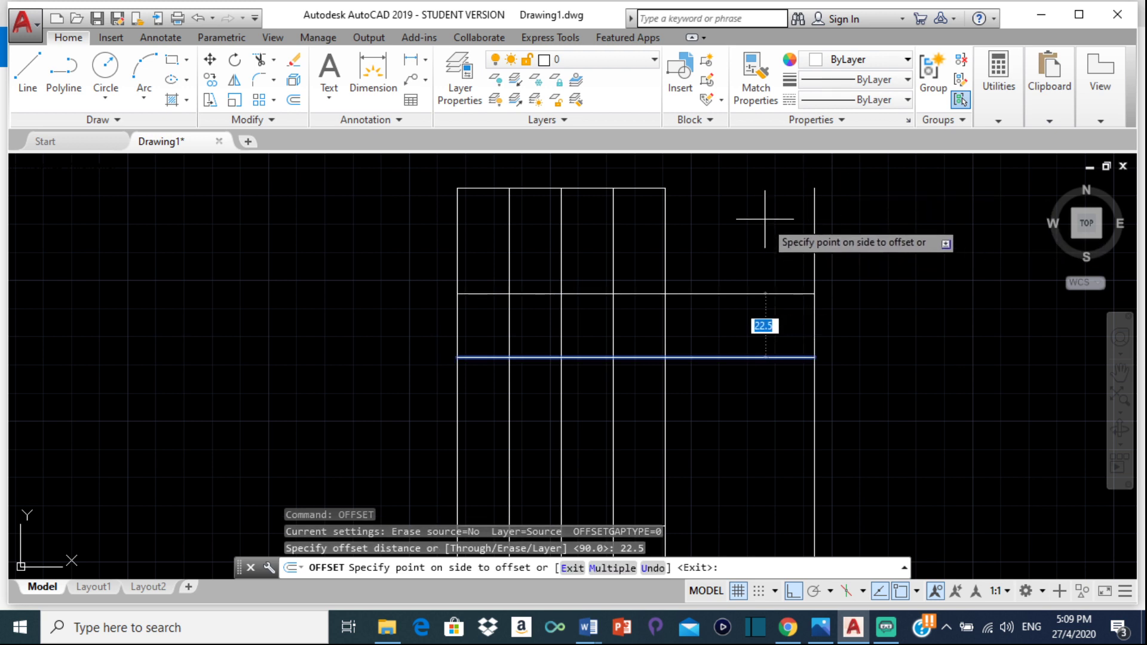
{"action": "left_click", "coordinate": [737, 253]}
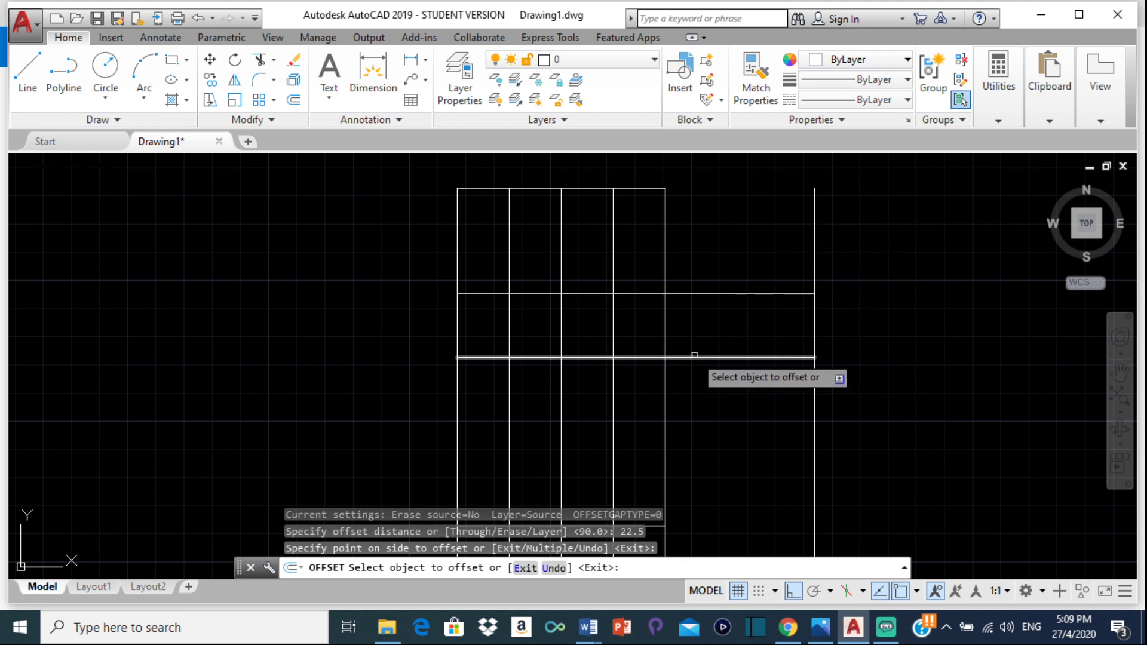
{"action": "left_click", "coordinate": [694, 357]}
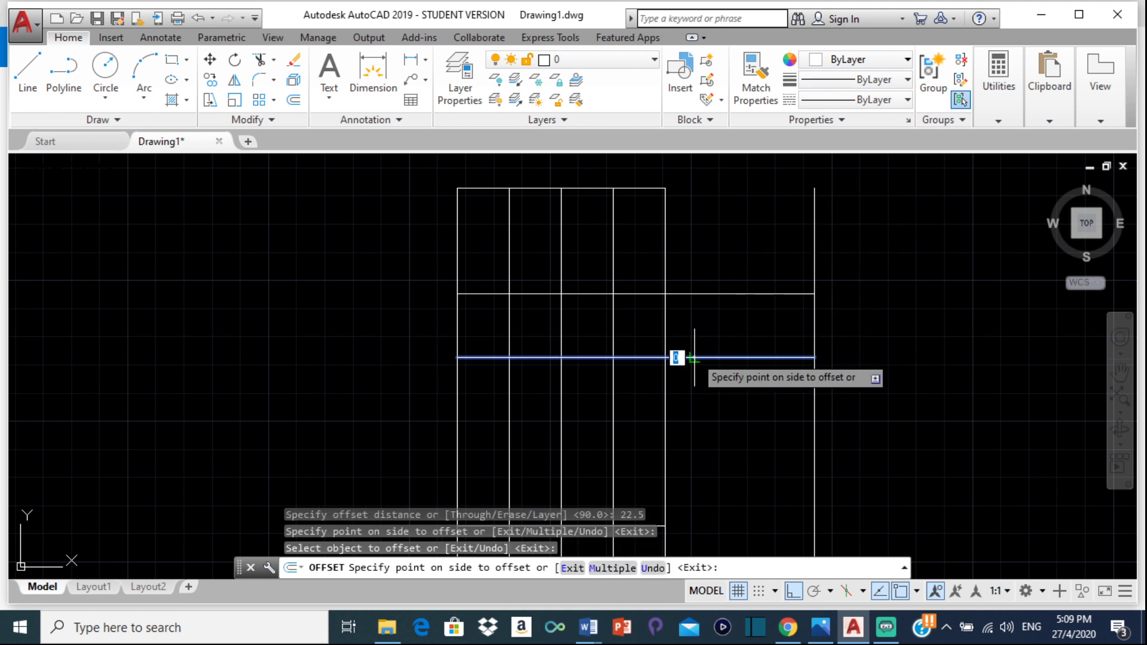
{"action": "left_click", "coordinate": [699, 466]}
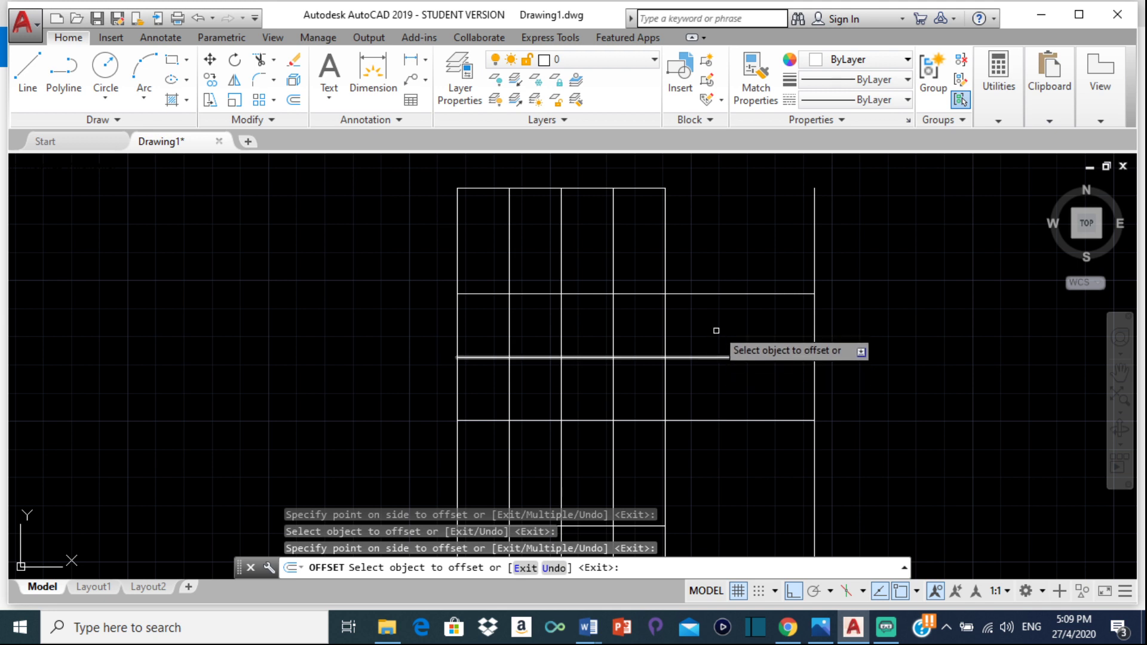
{"action": "scroll", "coordinate": [716, 403], "scroll_direction": "down", "scroll_amount": 1}
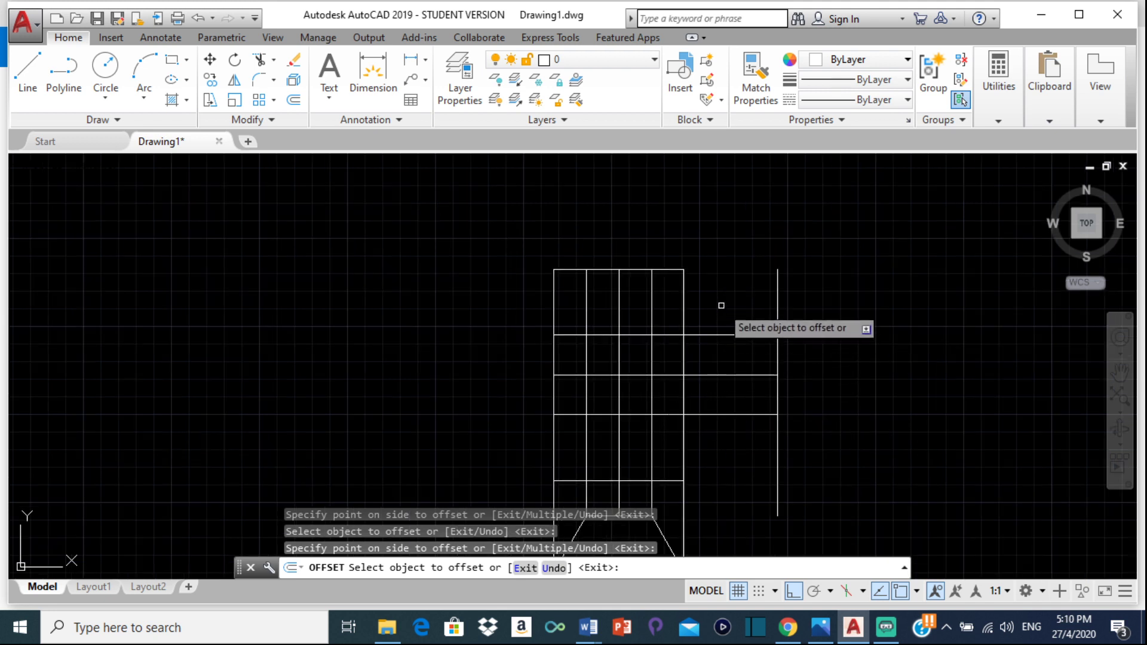
{"action": "key", "text": "Escape"}
- Trim the part of the side prism's vertical end line that extends above its upper edge
{"action": "scroll", "coordinate": [646, 326], "scroll_direction": "up", "scroll_amount": 3}
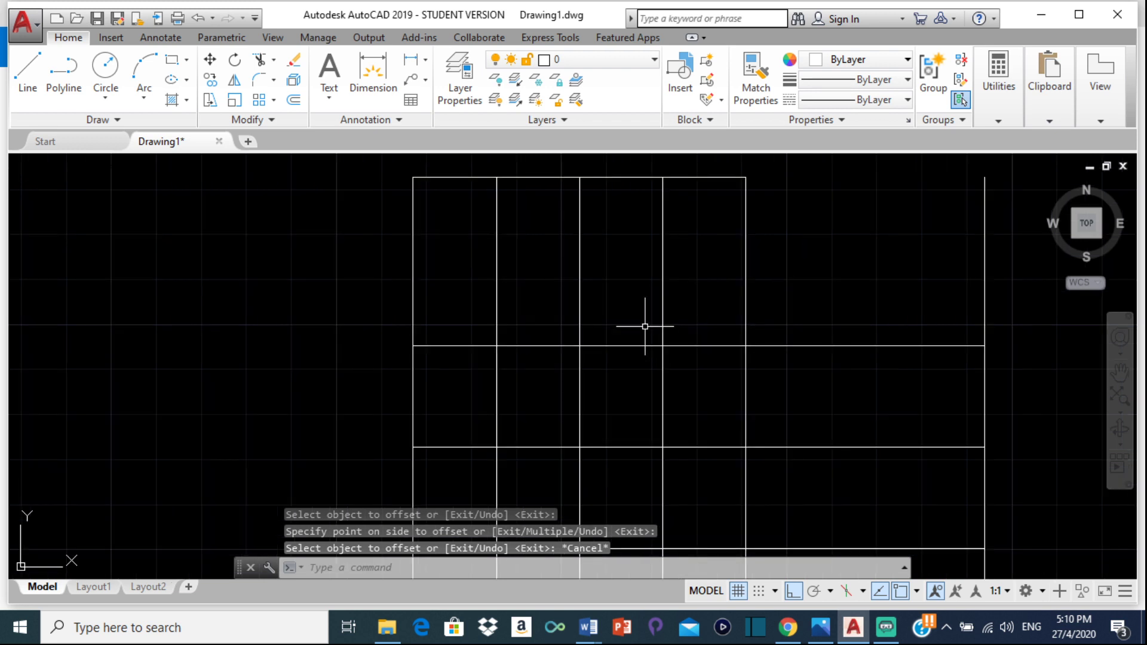
{"action": "scroll", "coordinate": [758, 364], "scroll_direction": "down", "scroll_amount": 3}
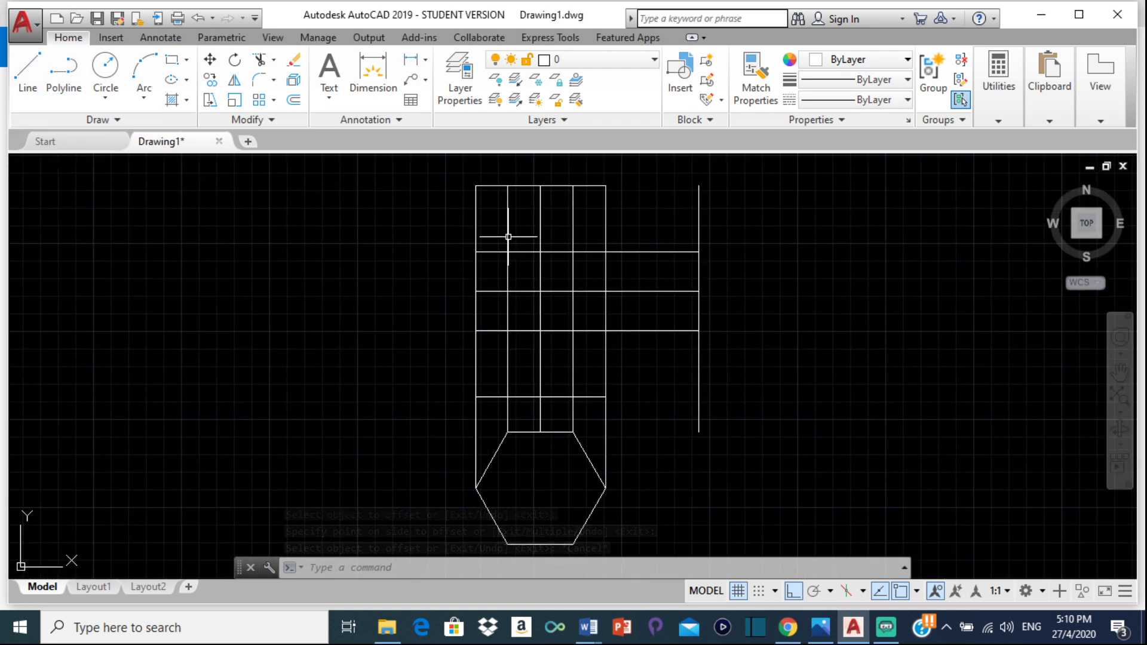
{"action": "key", "text": "Return"}
{"action": "key", "text": "Return"}
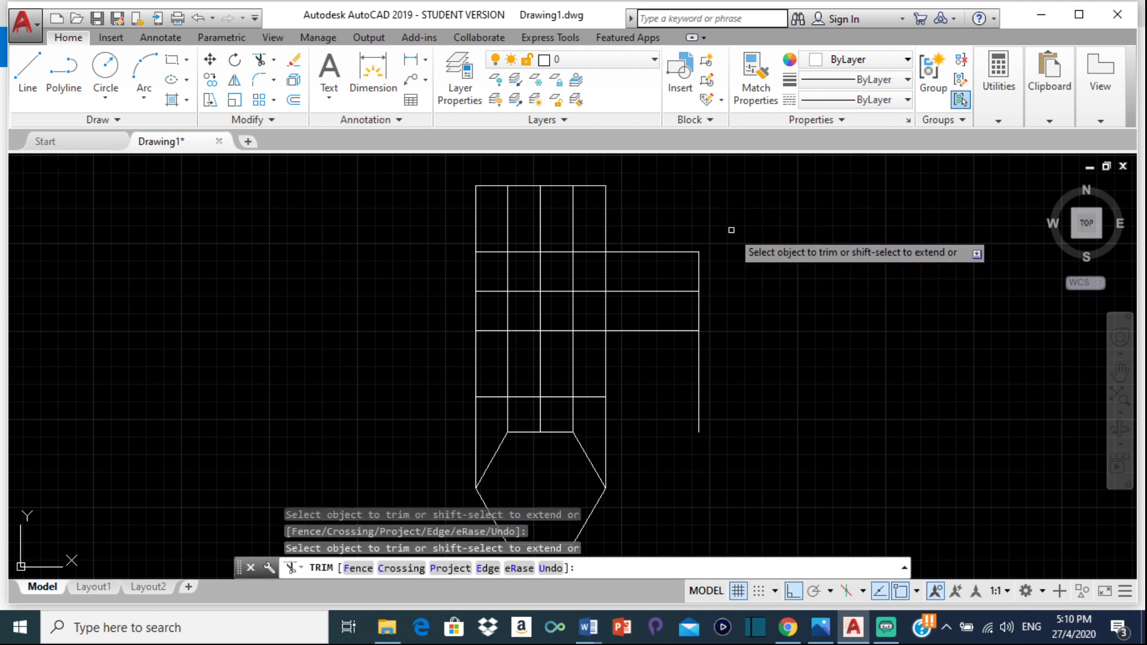
{"action": "key", "text": "Escape"}
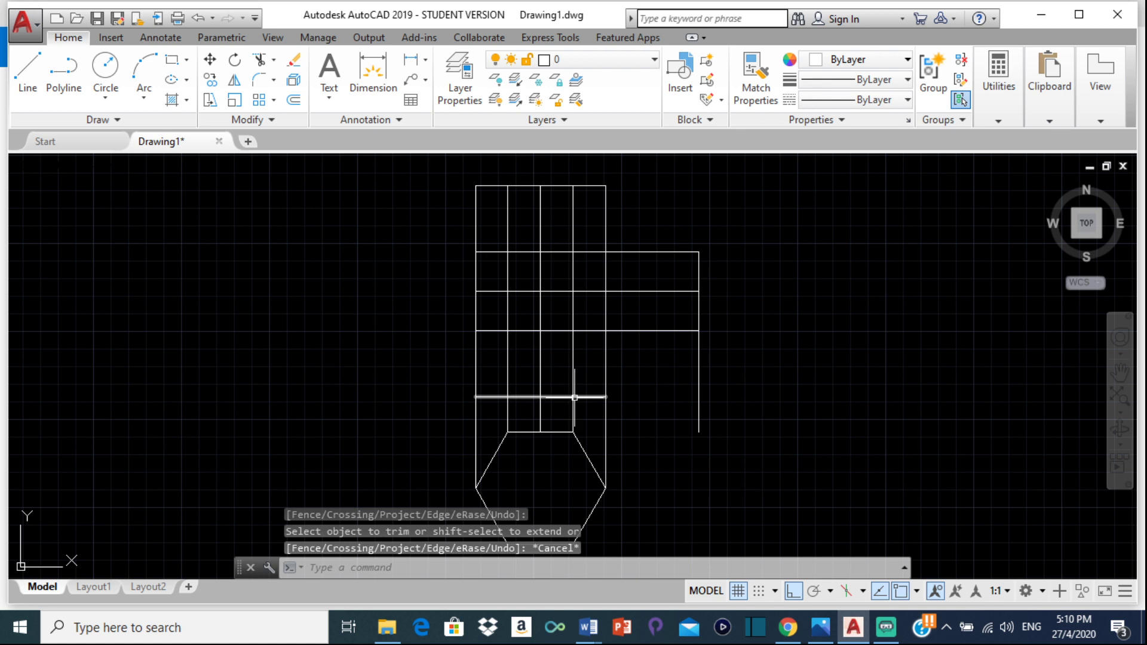
- Stretch the right end of the vertical prism's base line to the side prism's vertical end line
{"action": "left_click", "coordinate": [575, 398]}
{"action": "left_click", "coordinate": [605, 397]}
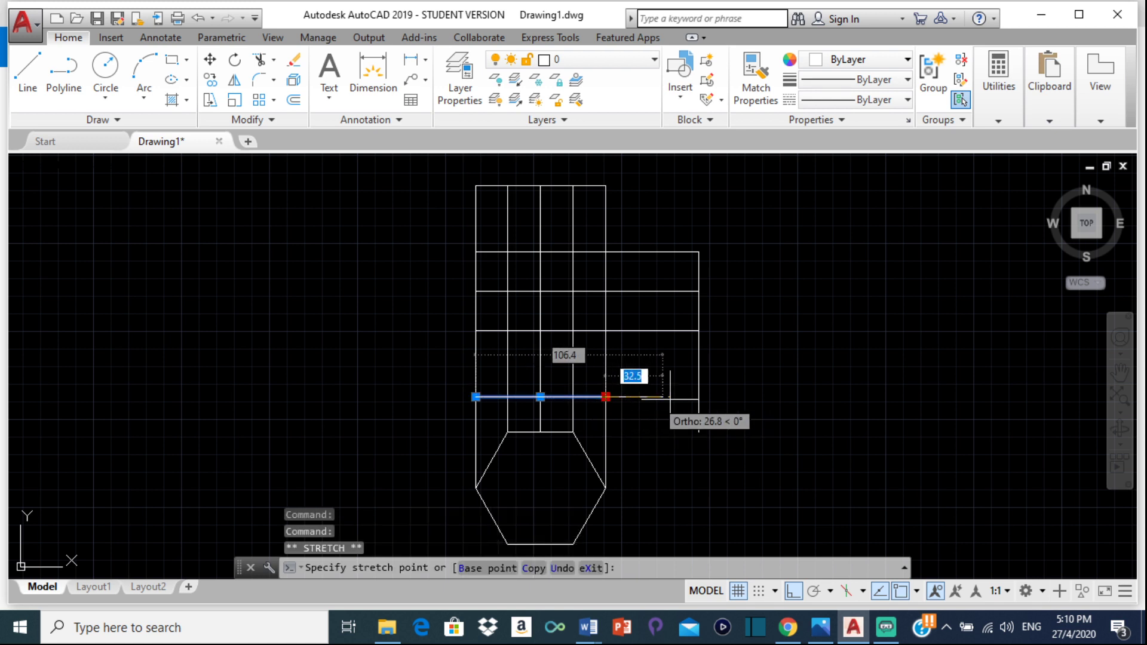
{"action": "left_click", "coordinate": [701, 395]}
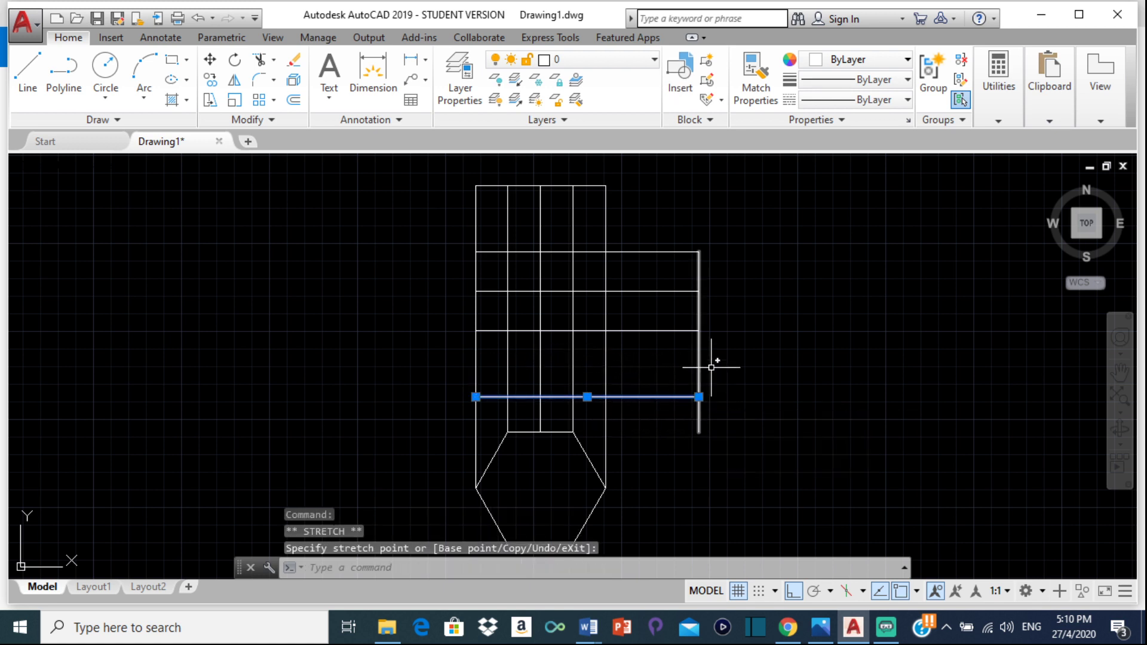
{"action": "key", "text": "Escape"}
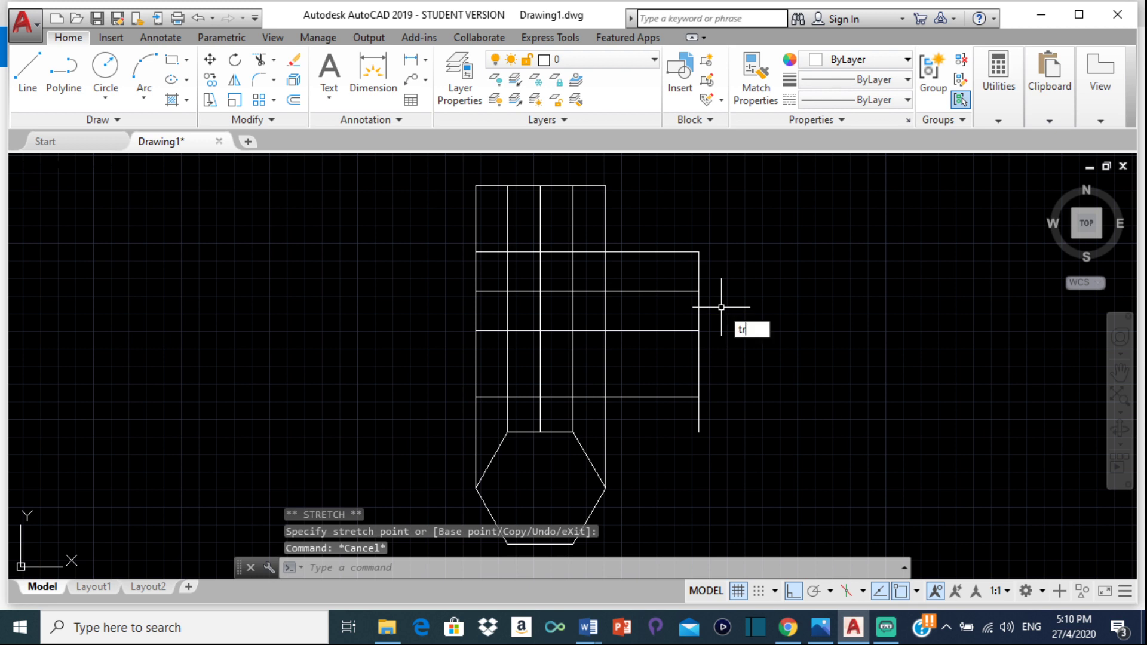
- Trim the part of the vertical end line that extends below the stretched base line
{"action": "type", "text": "tr"}
{"action": "key", "text": "Return"}
{"action": "key", "text": "Return"}
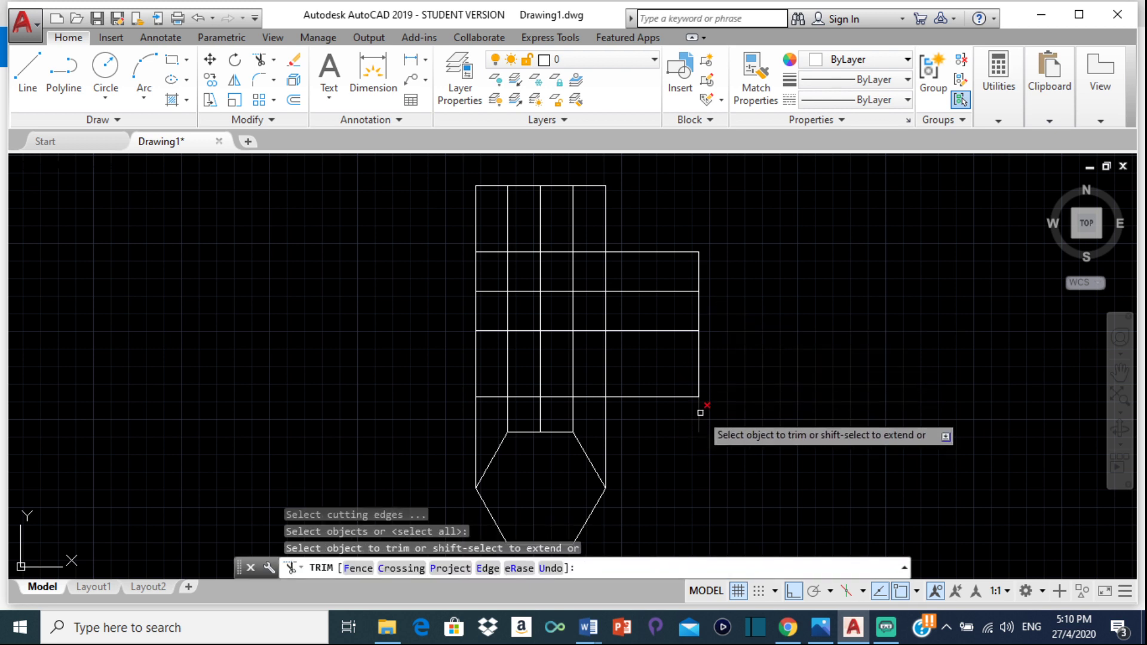
{"action": "key", "text": "Escape"}
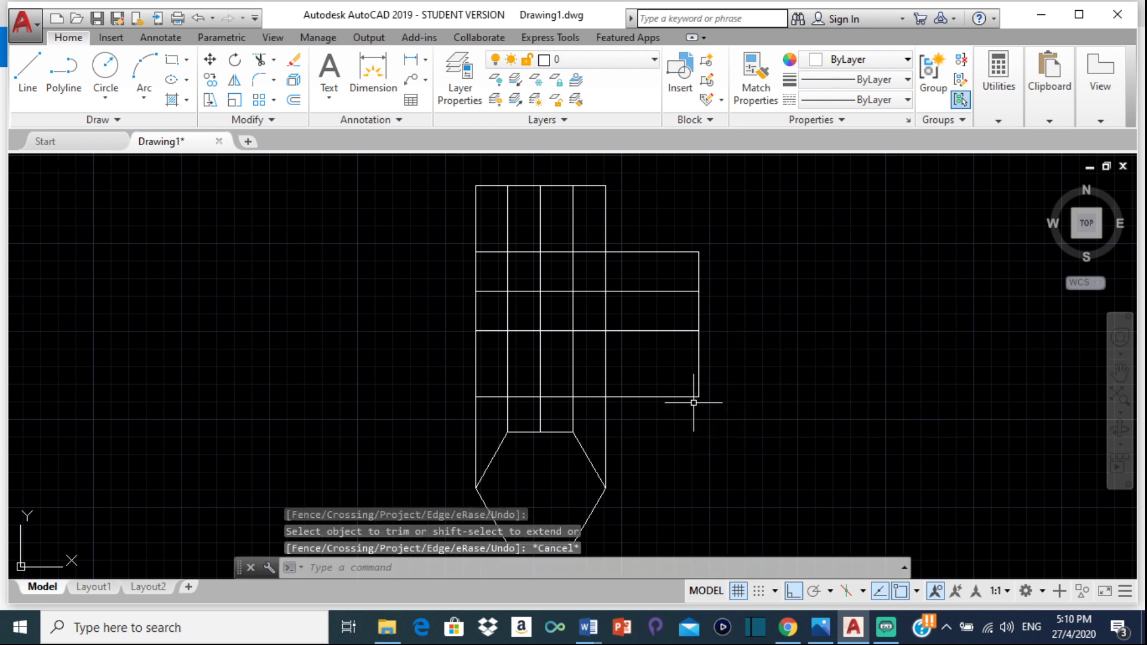
- With polar tracking on, draw a 45° line about 158 units long downward to the right from the side outline's lower-right corner
{"action": "left_click", "coordinate": [27, 71]}
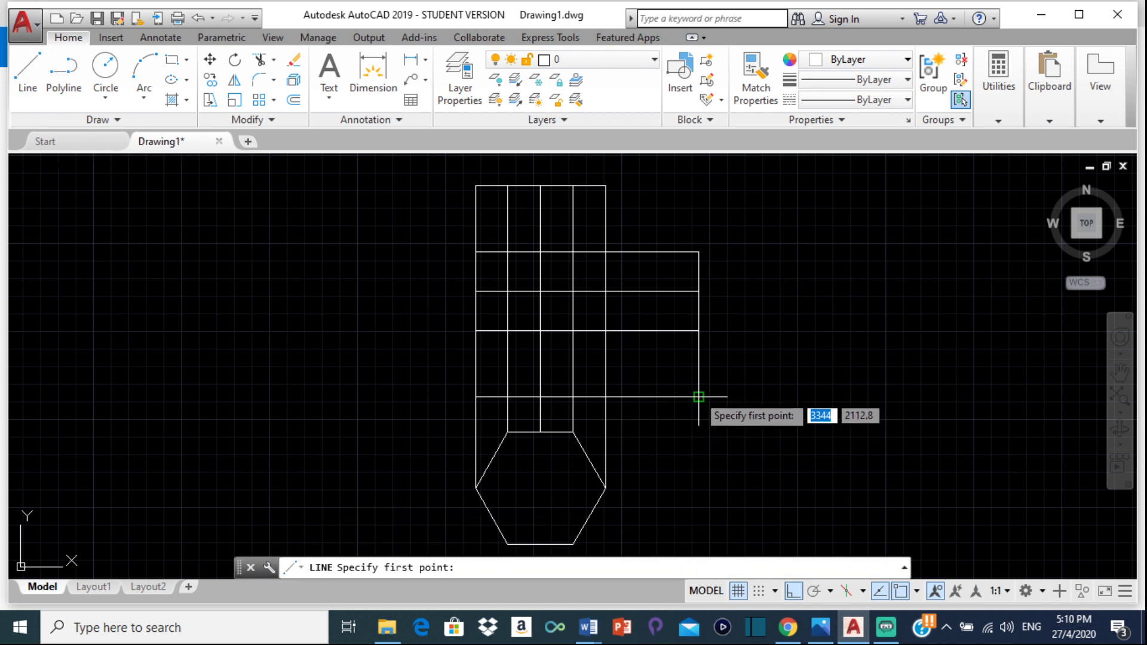
{"action": "left_click", "coordinate": [815, 592]}
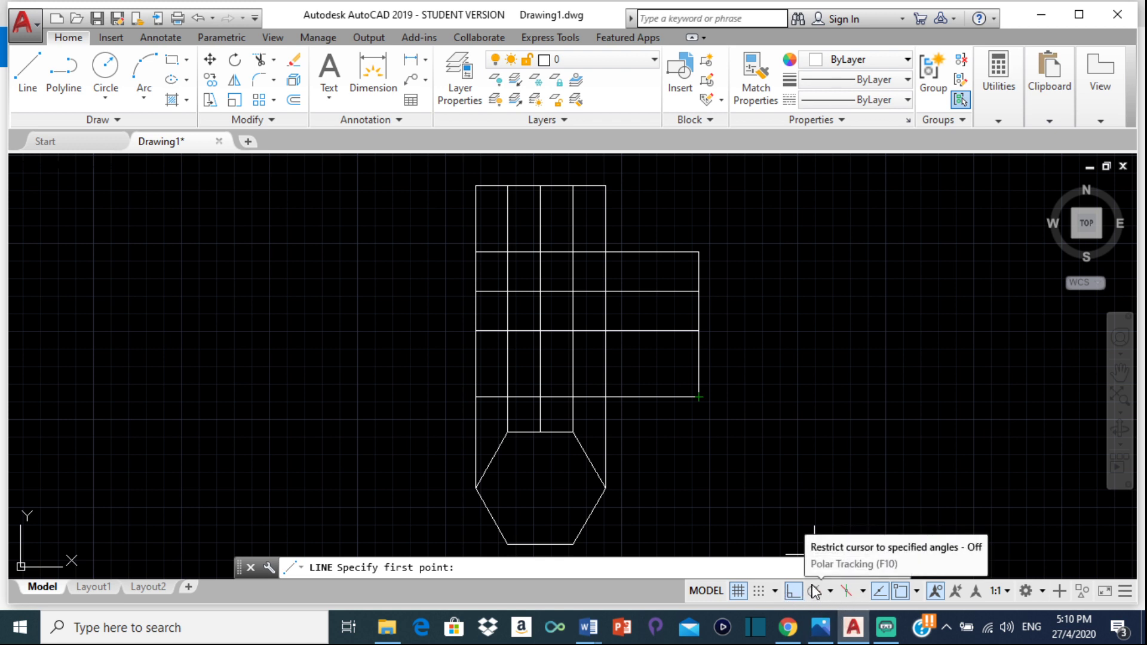
{"action": "left_click", "coordinate": [831, 593]}
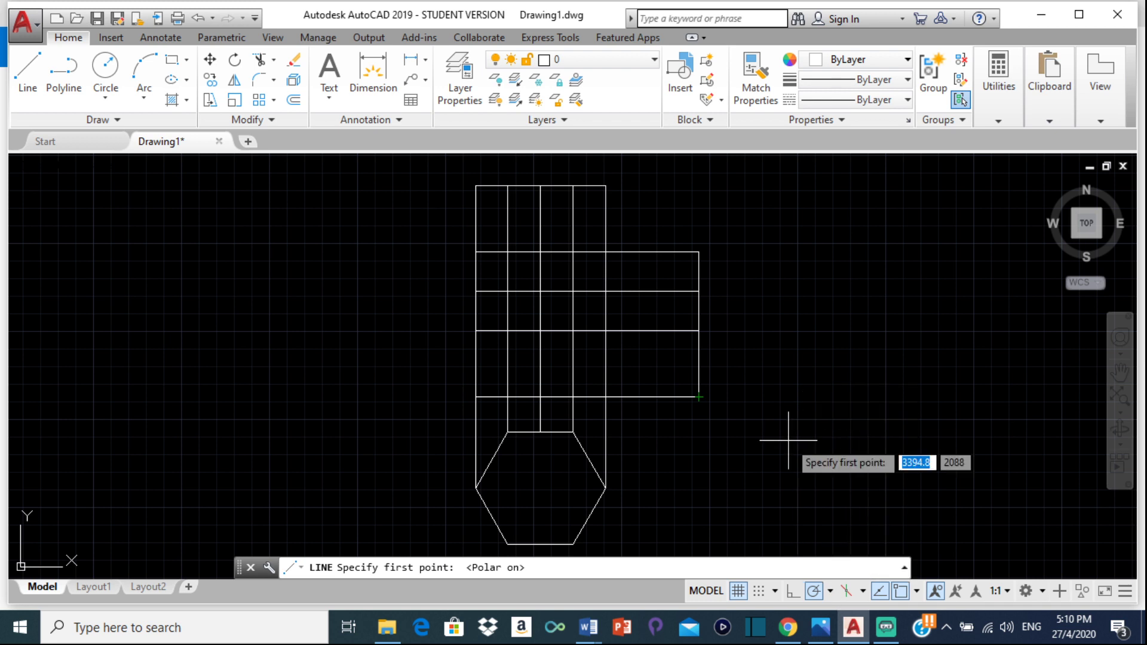
{"action": "left_click", "coordinate": [698, 397]}
{"action": "scroll", "coordinate": [693, 365], "scroll_direction": "down", "scroll_amount": 2}
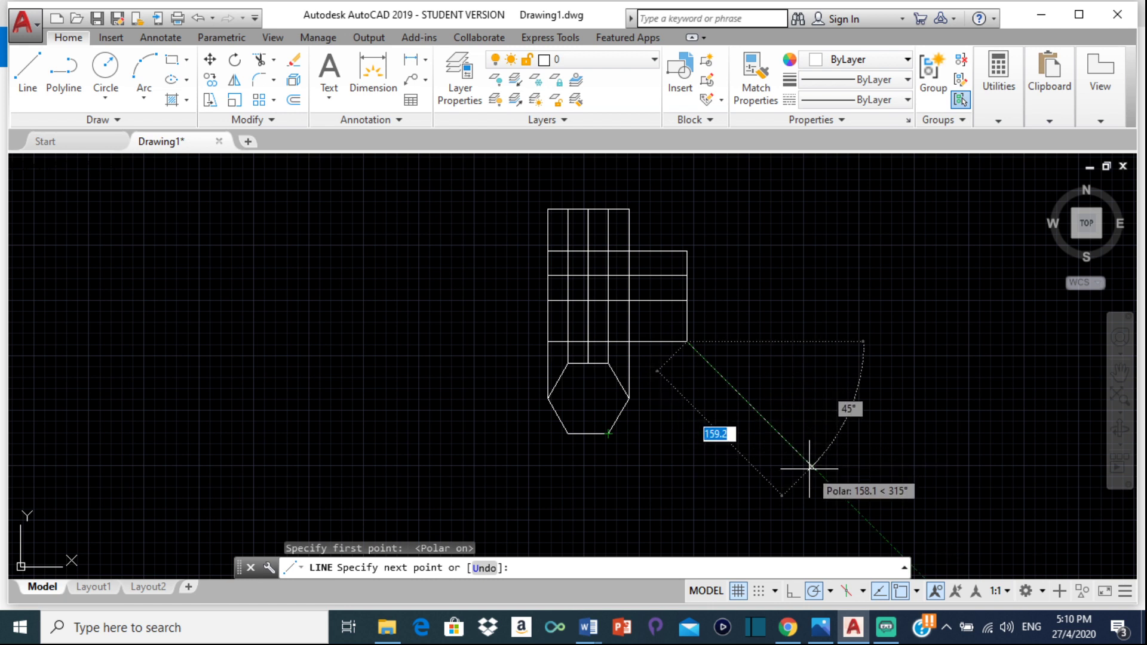
{"action": "left_click", "coordinate": [810, 467]}
{"action": "key", "text": "Return"}
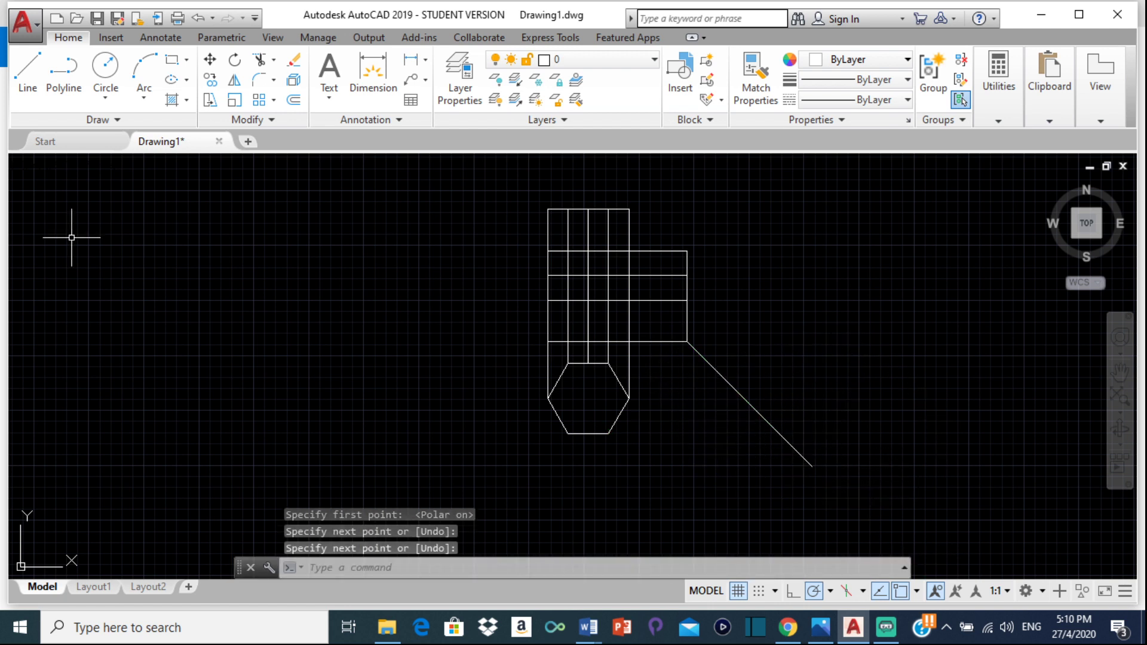
{"action": "left_click", "coordinate": [28, 70]}
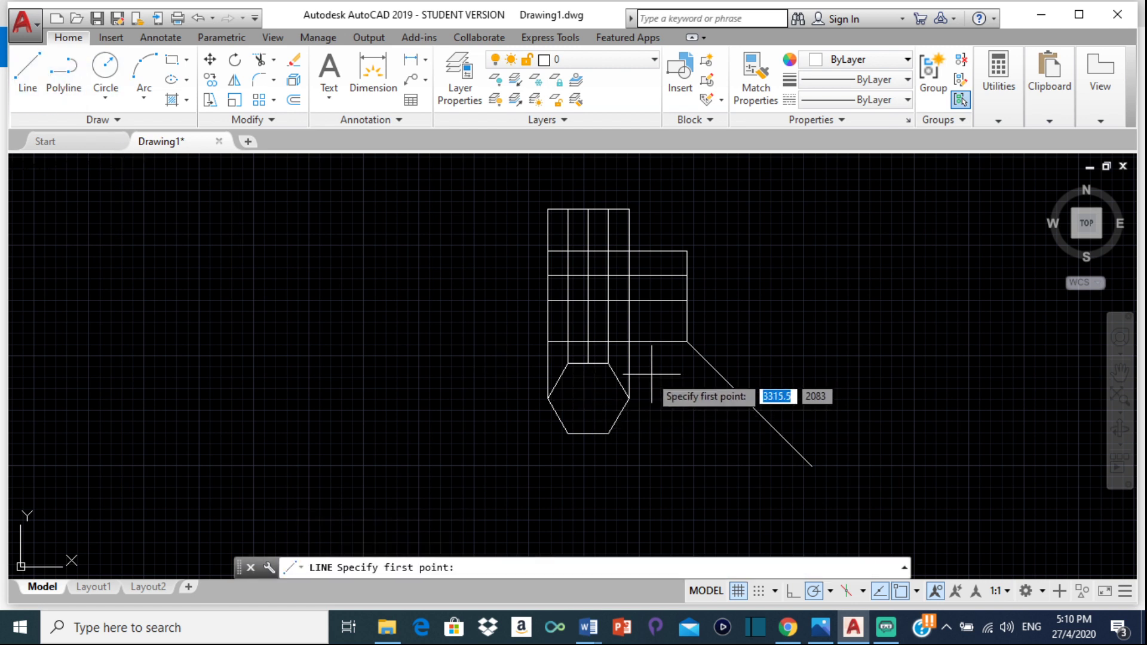
{"action": "scroll", "coordinate": [633, 371], "scroll_direction": "up", "scroll_amount": 2}
{"action": "left_click", "coordinate": [630, 420]}
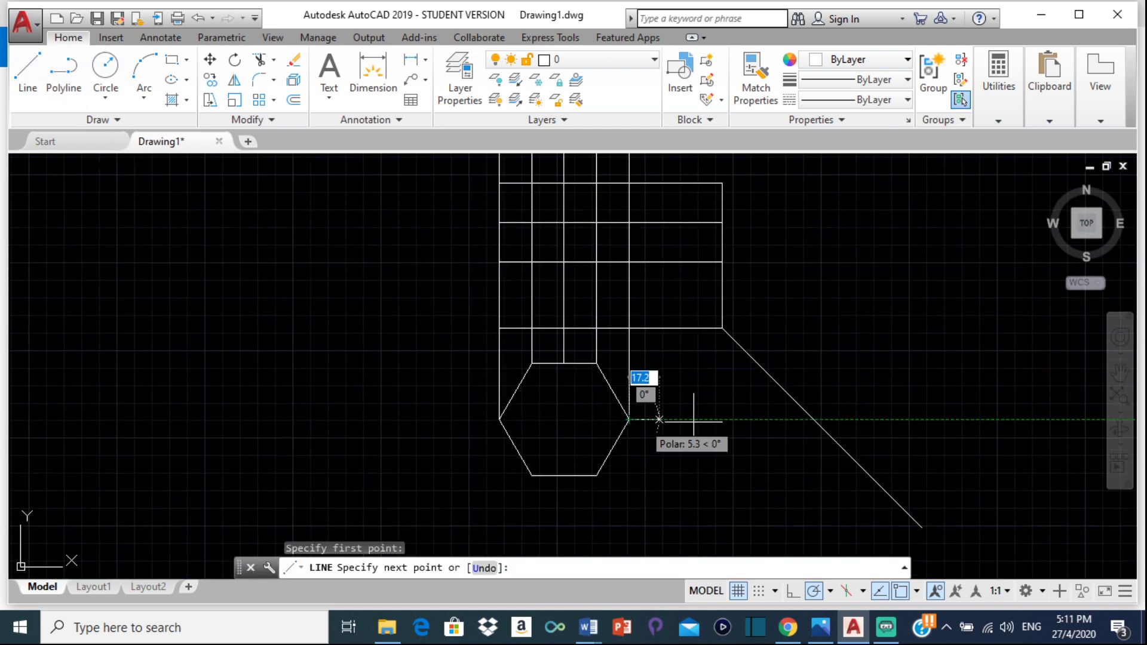
{"action": "left_click", "coordinate": [821, 427]}
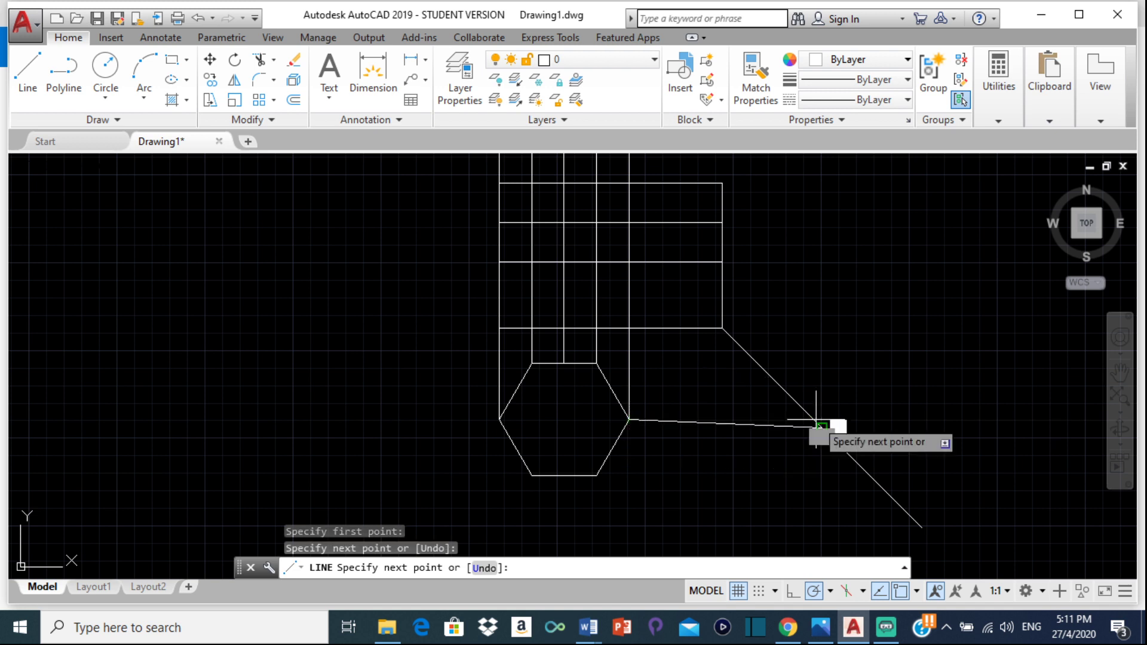
{"action": "key", "text": "Escape"}
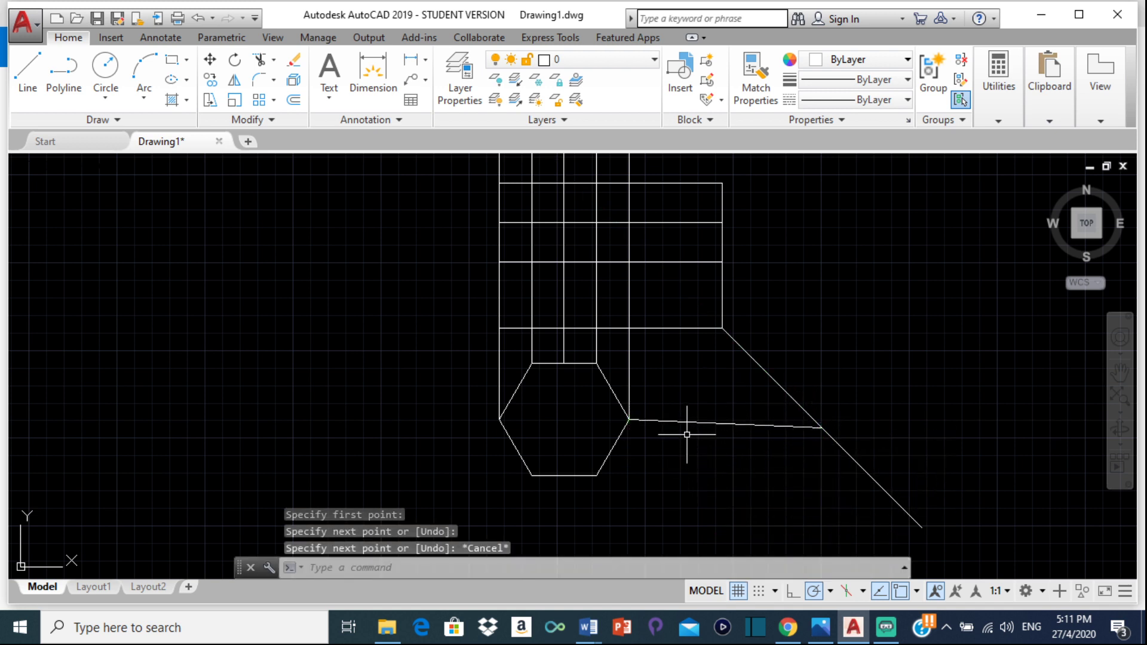
{"action": "key", "text": "Delete"}
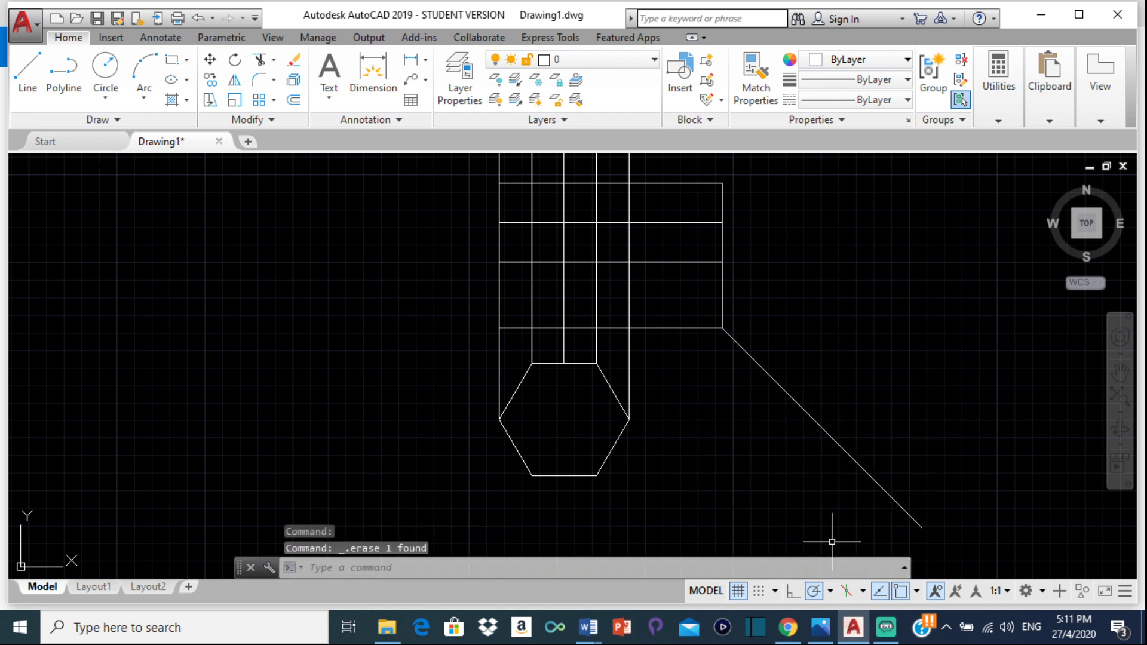
- With ortho mode on, draw a horizontal projection line from the plan hexagon's right vertex past the 45° line
{"action": "left_click", "coordinate": [793, 593]}
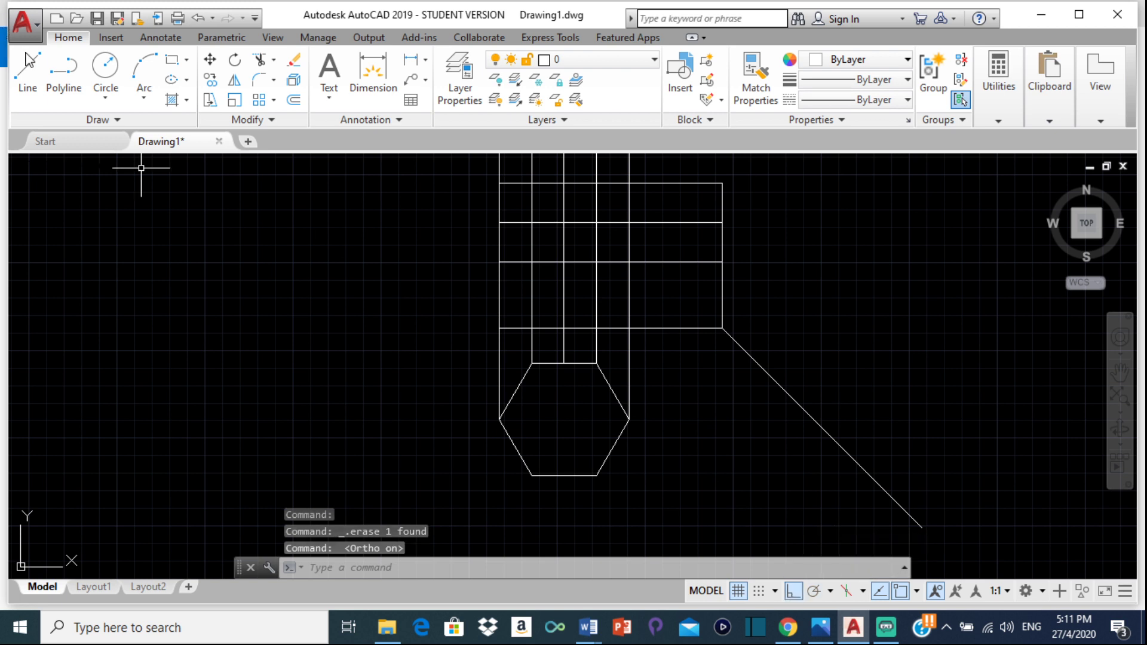
{"action": "left_click", "coordinate": [629, 418]}
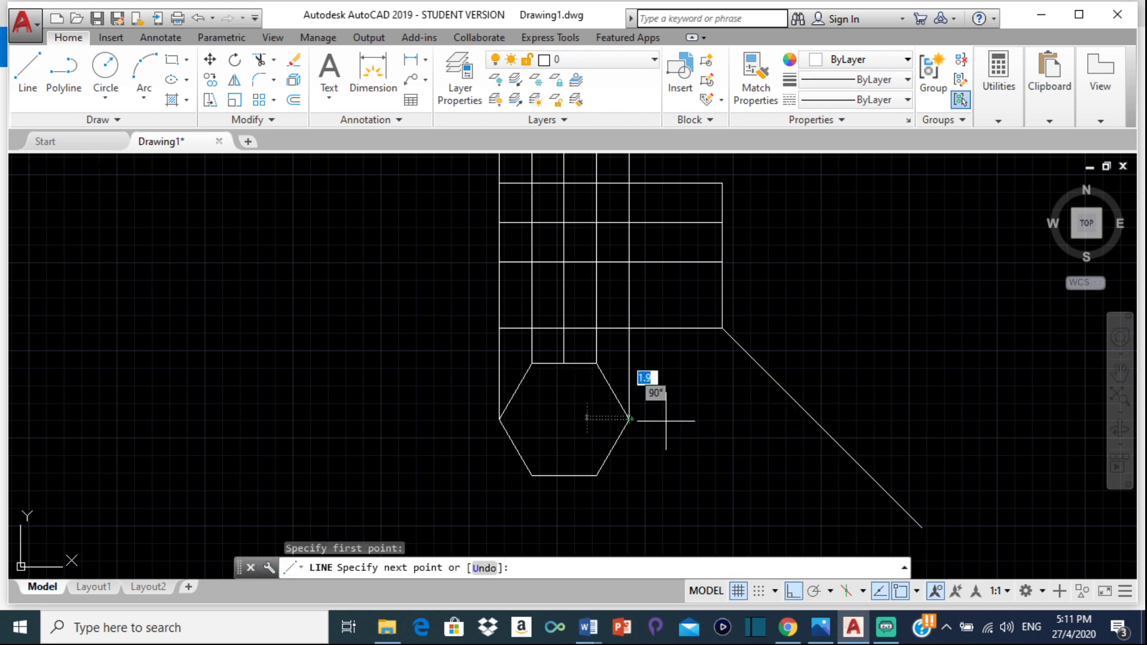
{"action": "left_click", "coordinate": [839, 420]}
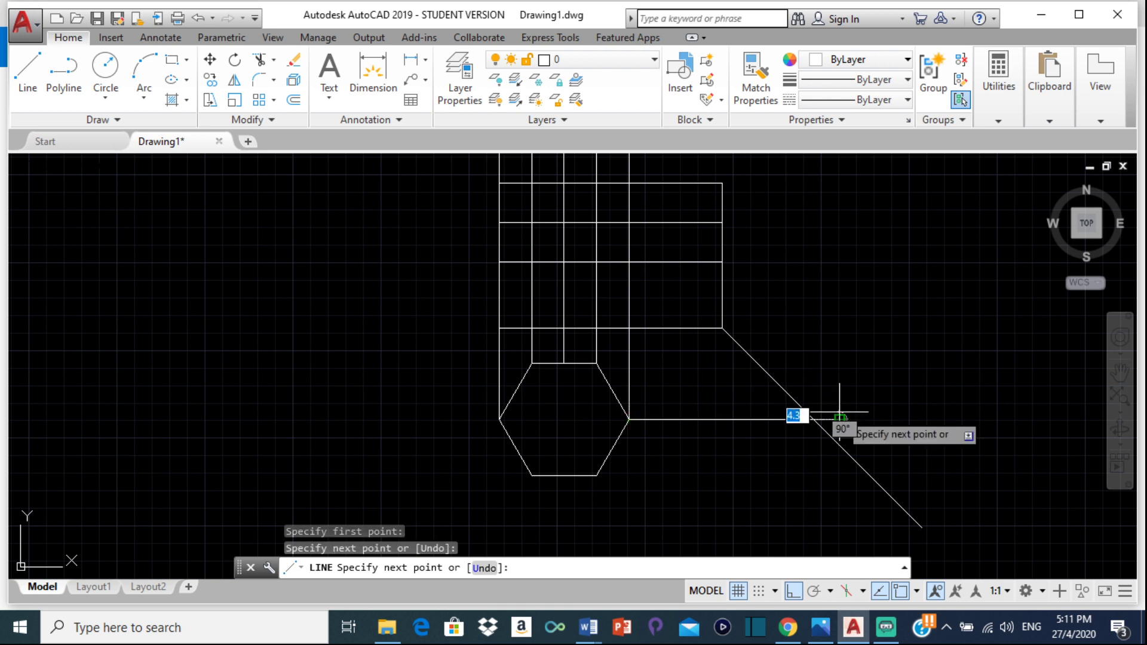
{"action": "key", "text": "Escape"}
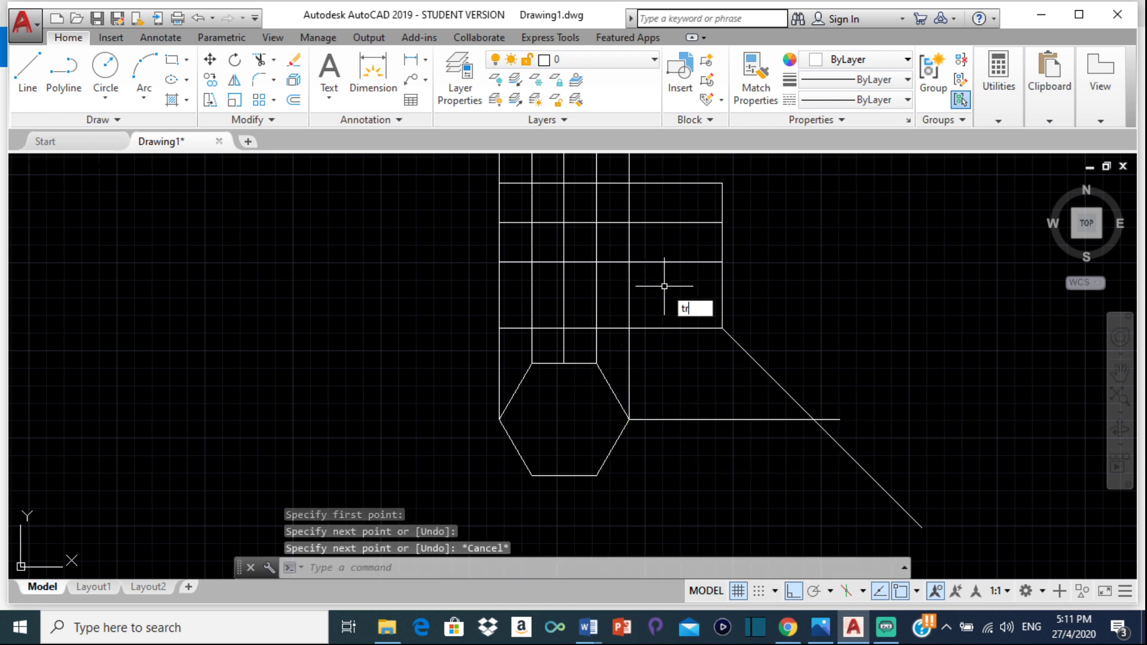
- Trim the part of the horizontal projection line that extends beyond the 45° line
{"action": "type", "text": "tr"}
{"action": "key", "text": "Return"}
{"action": "key", "text": "Return"}
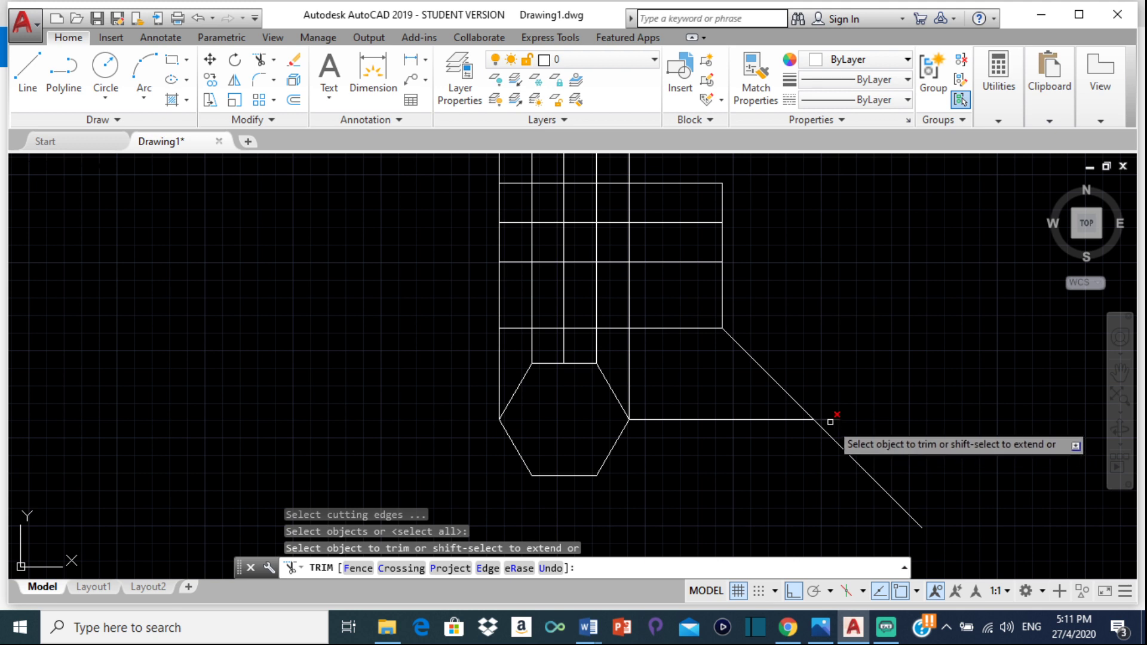
{"action": "key", "text": "Escape"}
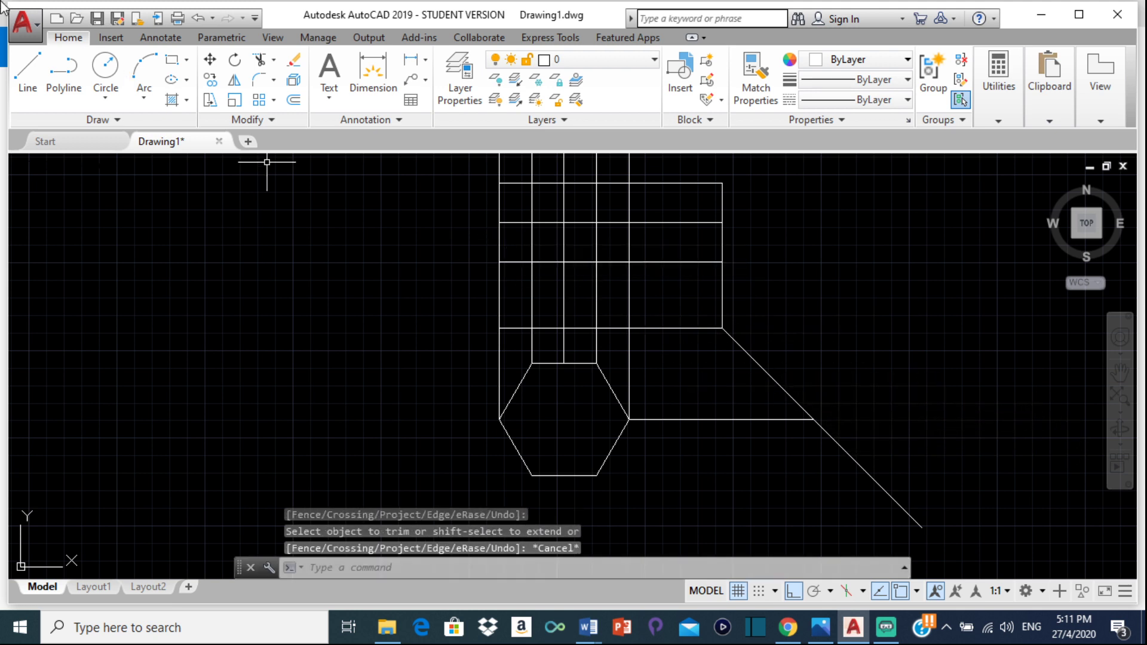
- Draw a vertical line from the projection line's intersection with the 45° line up past the side prism's middle line
{"action": "left_click", "coordinate": [26, 78]}
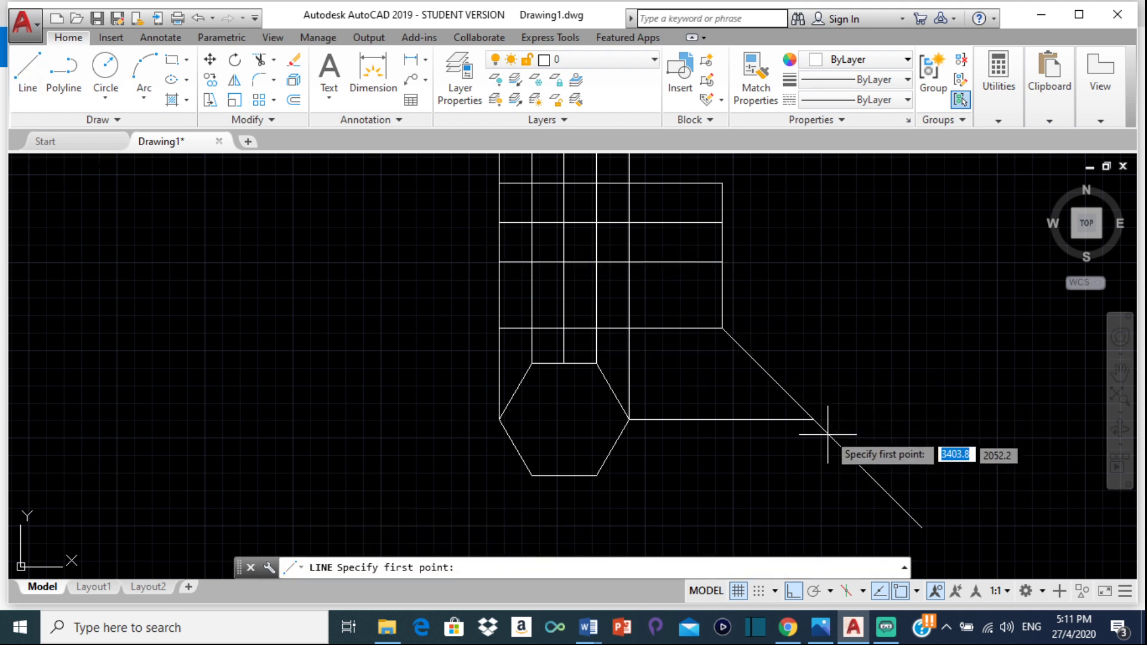
{"action": "left_click", "coordinate": [814, 419]}
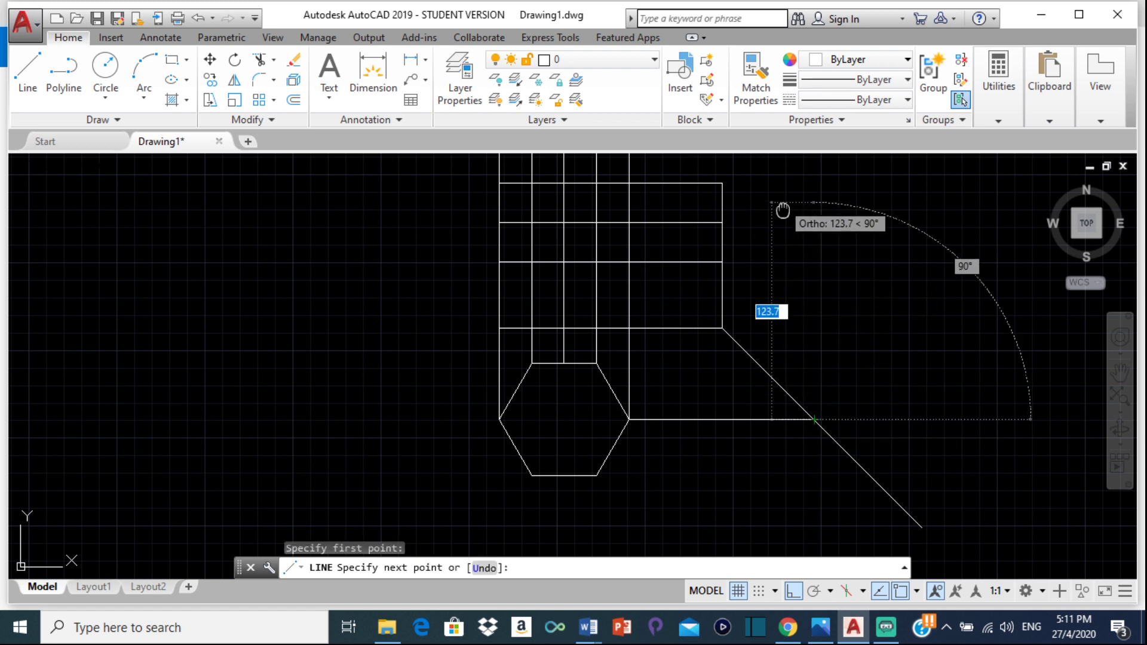
{"action": "middle_click_drag", "start_coordinate": [783, 177], "coordinate": [795, 251]}
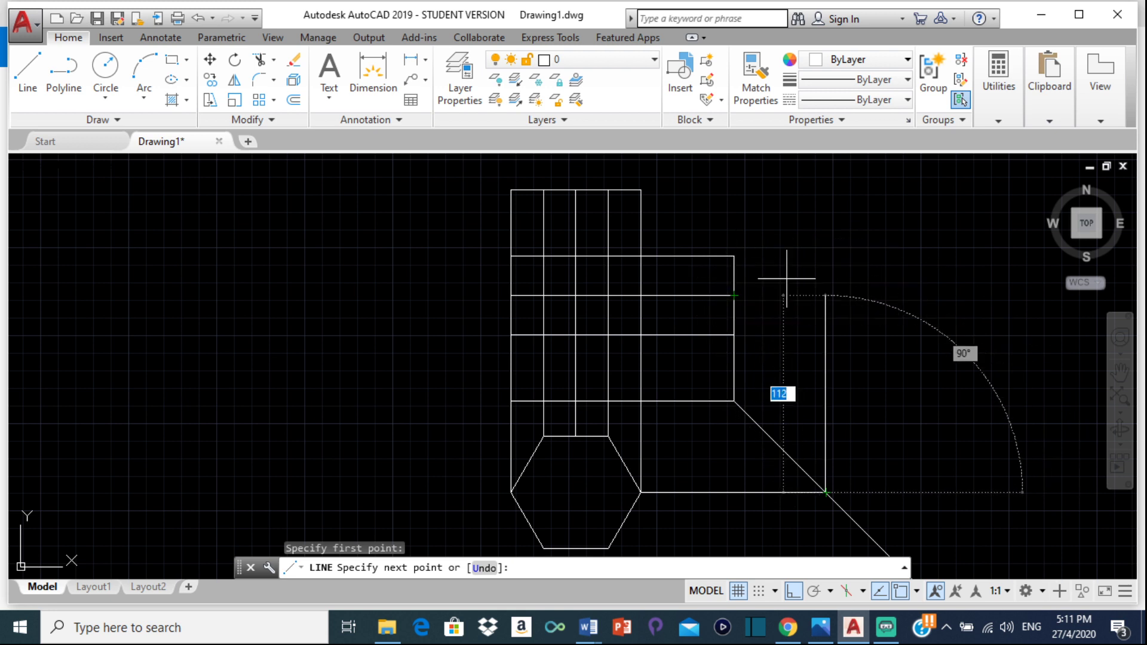
{"action": "left_click", "coordinate": [826, 239]}
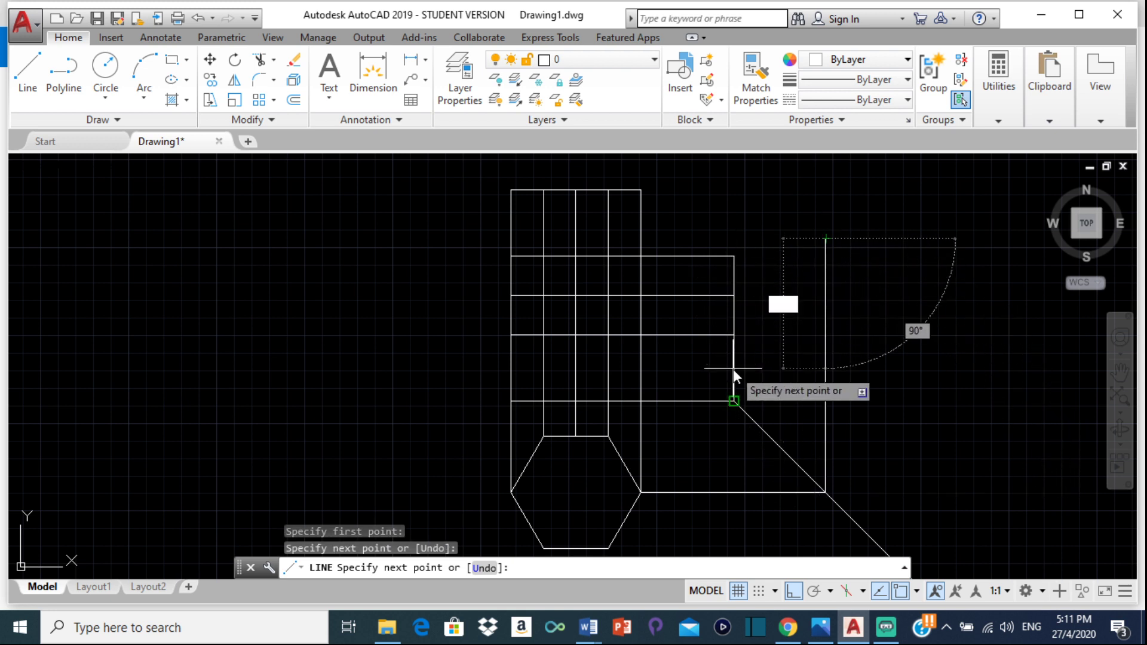
{"action": "key", "text": "Escape"}
- Draw a horizontal line from the right end of the side prism's middle line to the vertical projection line
{"action": "key", "text": "Return"}
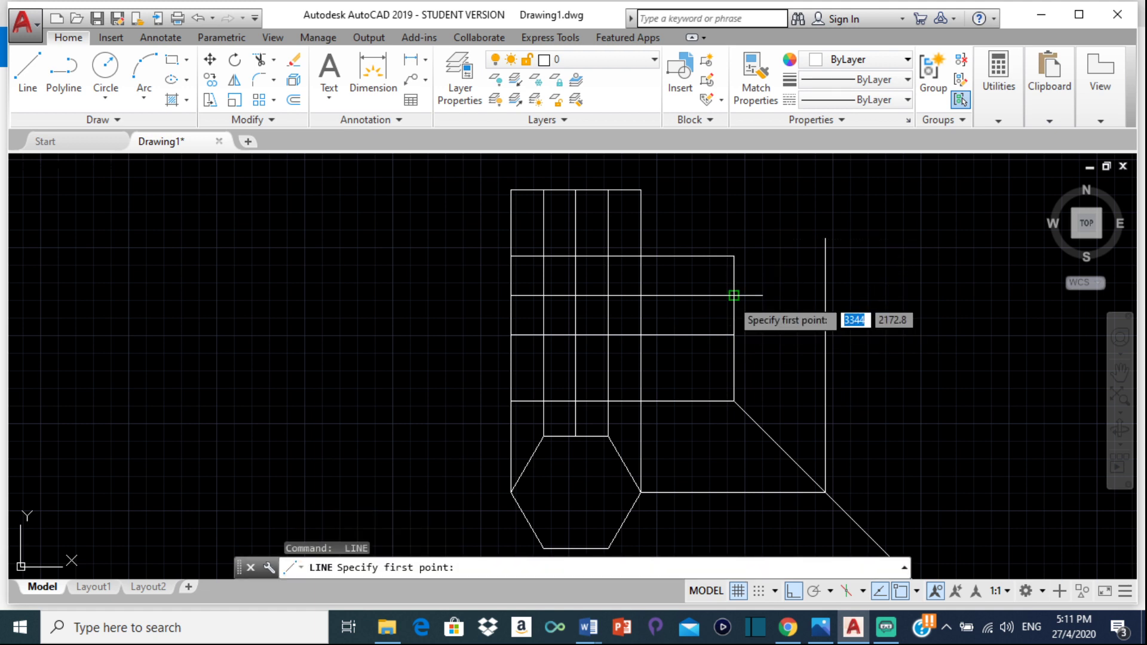
{"action": "left_click", "coordinate": [734, 295]}
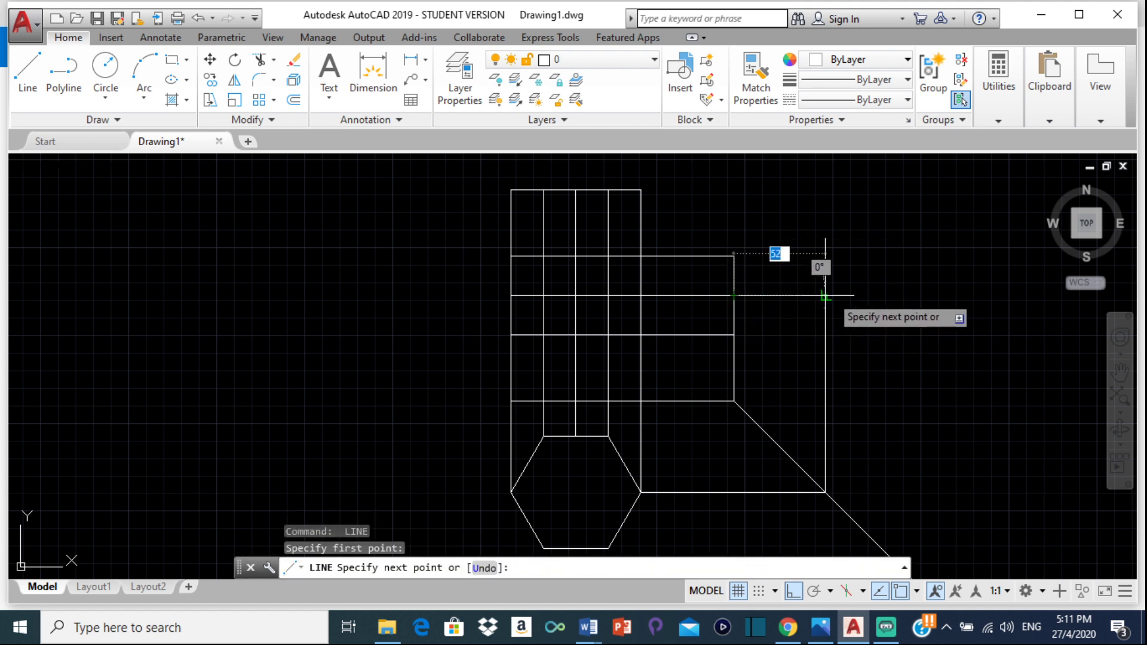
{"action": "key", "text": "Escape"}
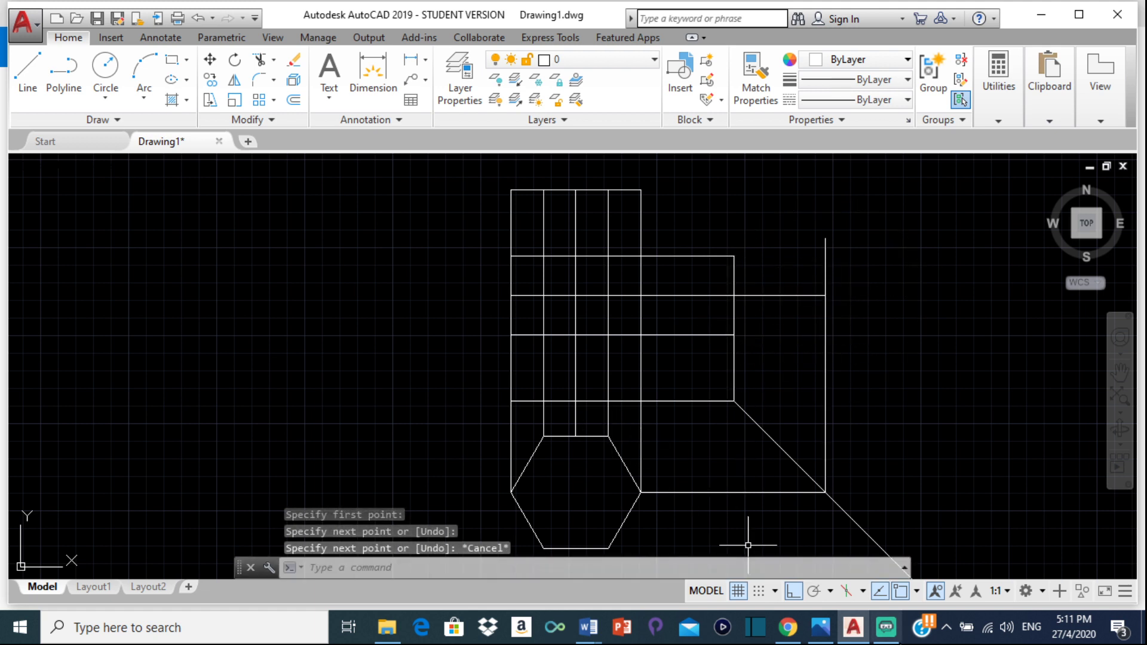
- Following section X-X in Interpen.jpg, draw a 6-sided polygon circumscribed about a 22.5 radius circle, centred where the projection lines meet
{"action": "left_click", "coordinate": [835, 635]}
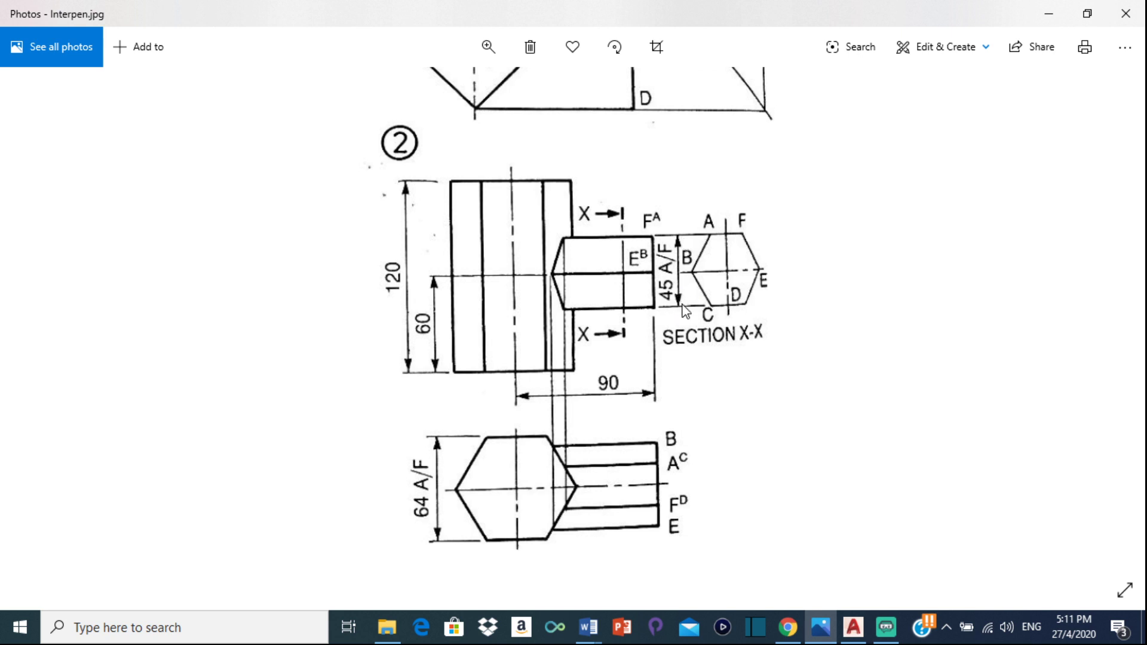
{"action": "left_click", "coordinate": [854, 631]}
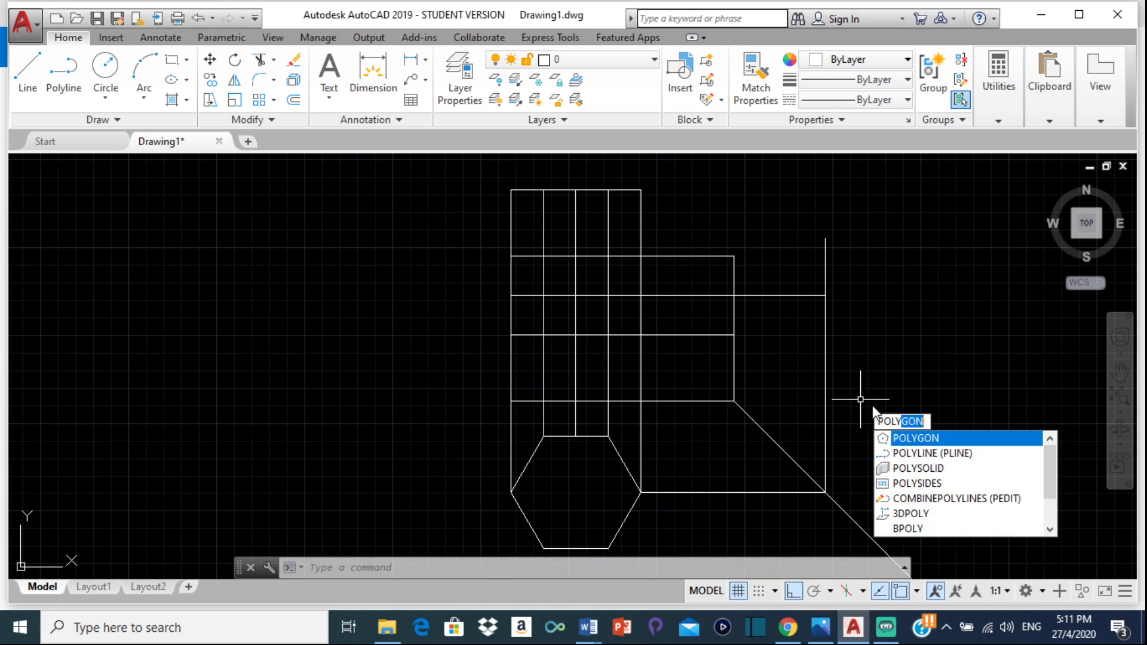
{"action": "left_click", "coordinate": [944, 441]}
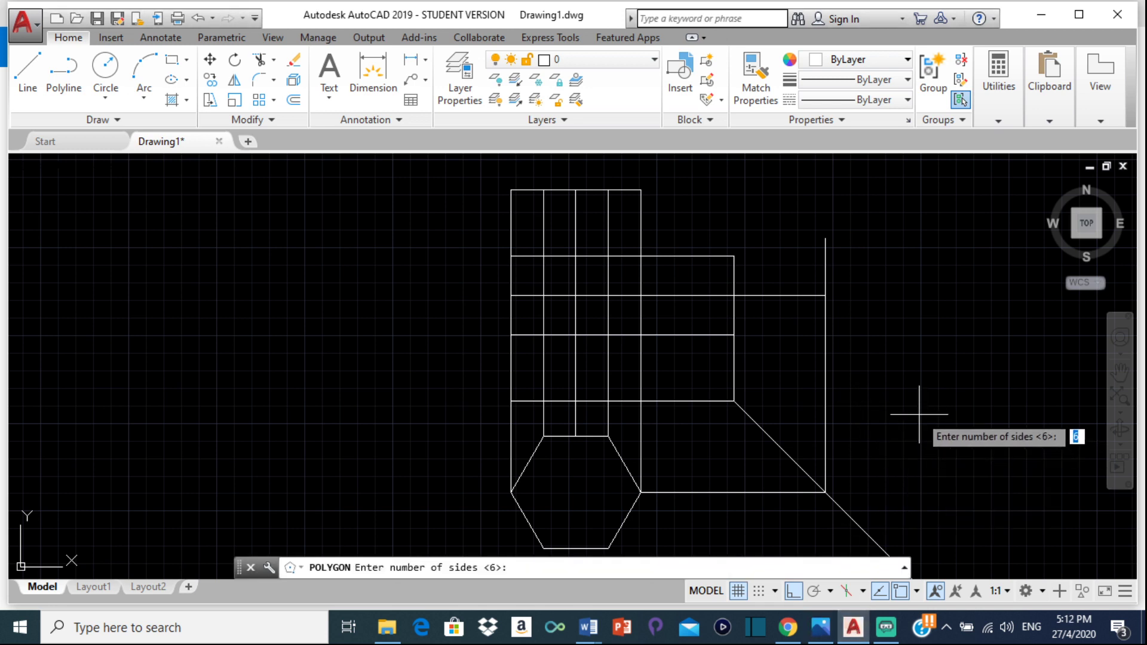
{"action": "key", "text": "Return"}
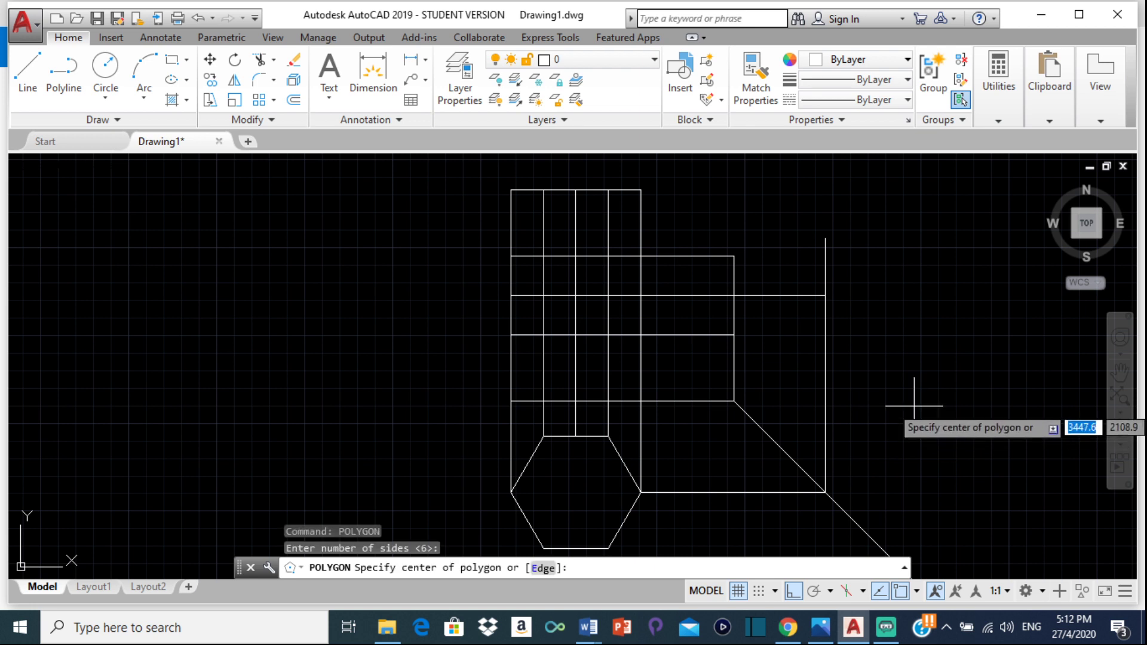
{"action": "left_click", "coordinate": [823, 295]}
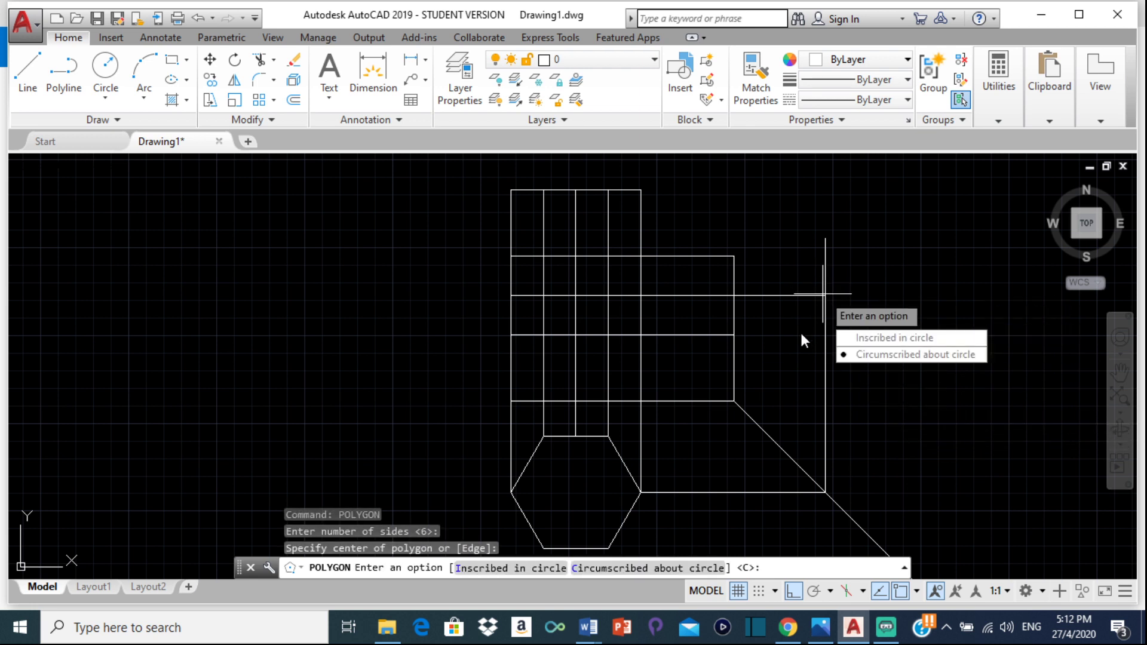
{"action": "left_click", "coordinate": [867, 355]}
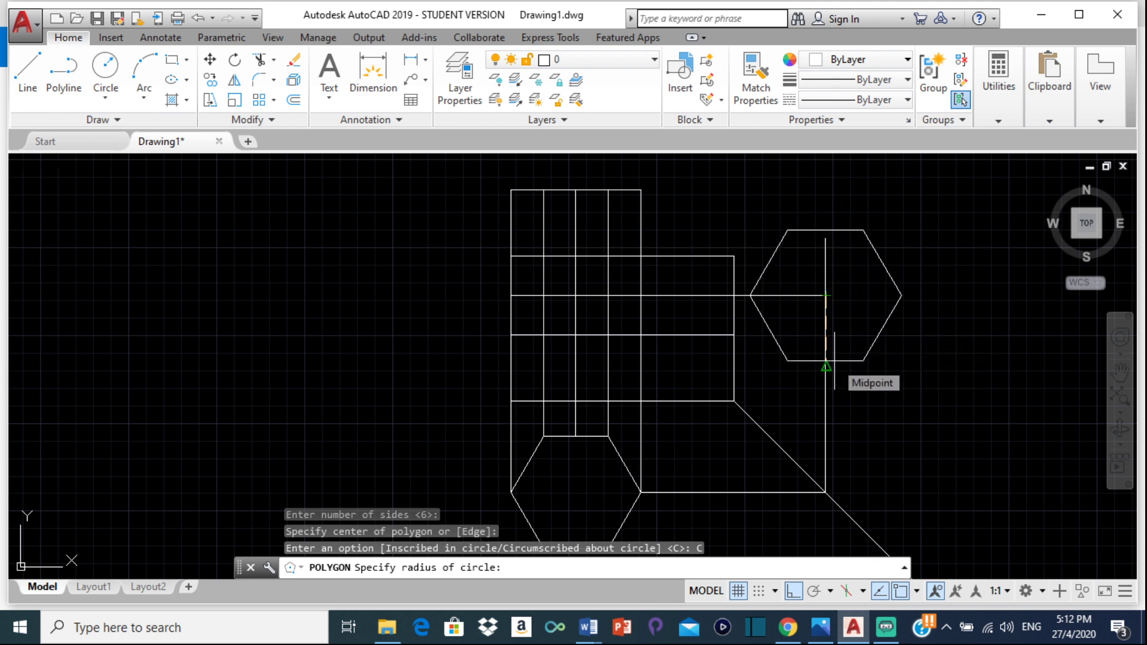
{"action": "type", "text": "22.5"}
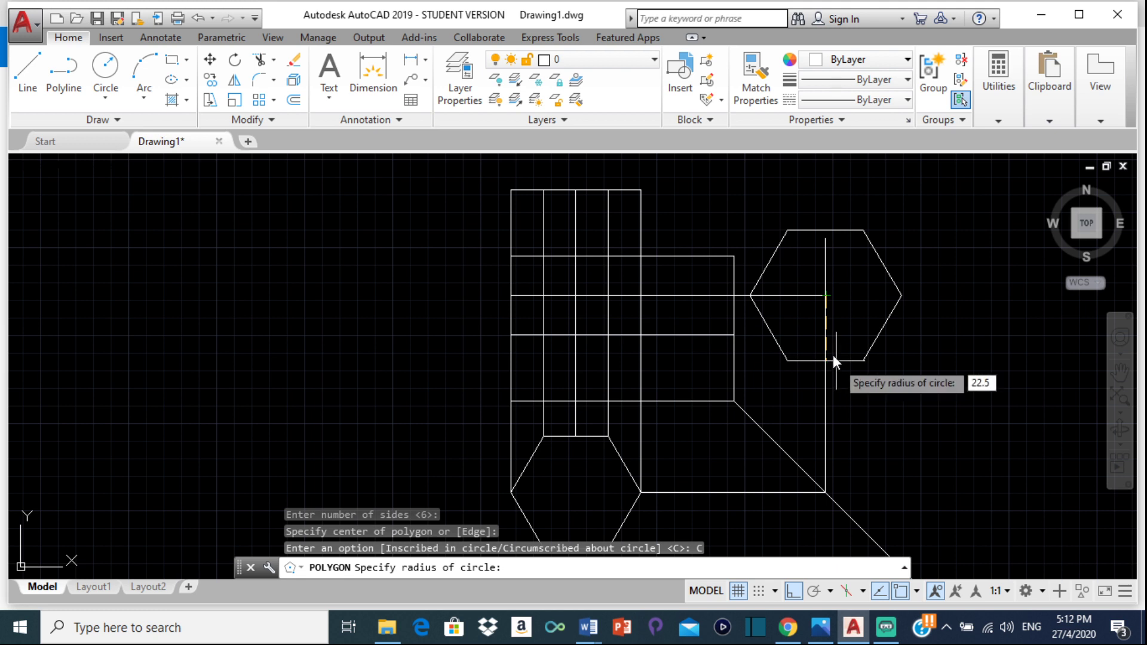
{"action": "key", "text": "Return"}
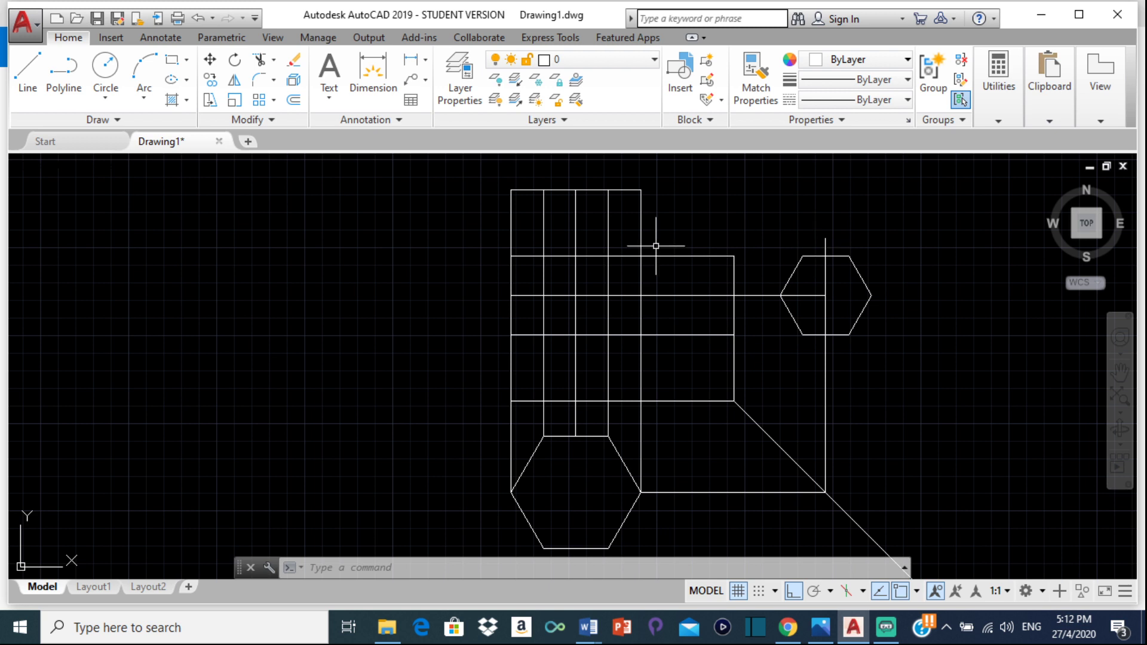
- Trim the base line and end line extensions outside the two prisms, and the horizontal projection line inside the section hexagon
{"action": "key", "text": "Return"}
{"action": "key", "text": "Return"}
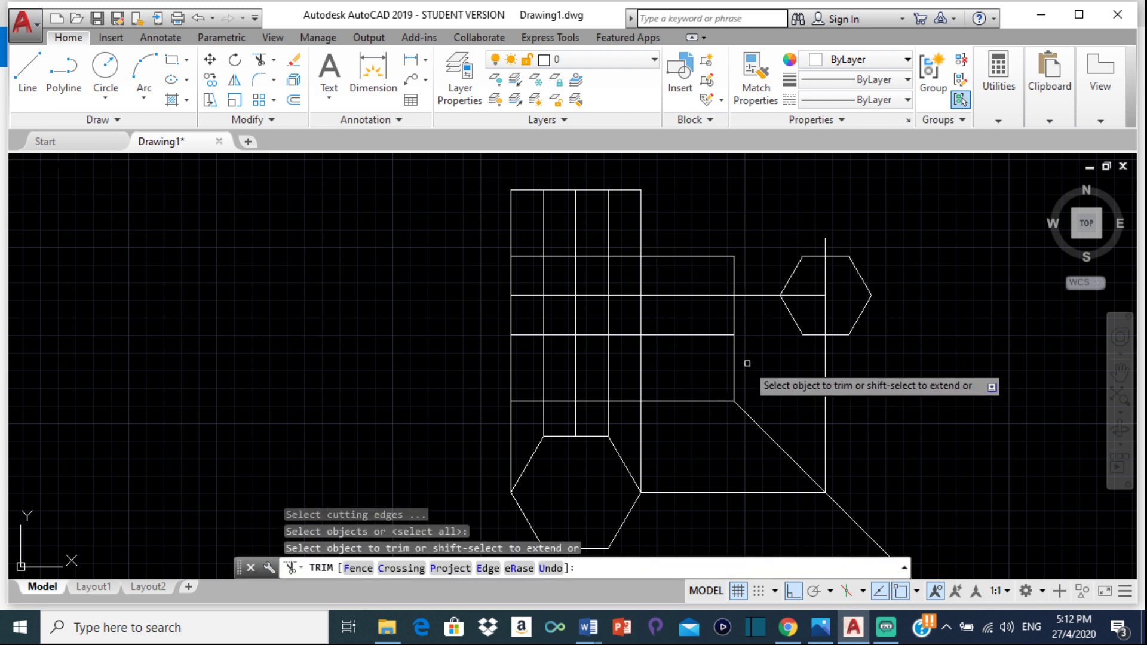
{"action": "left_click", "coordinate": [693, 401]}
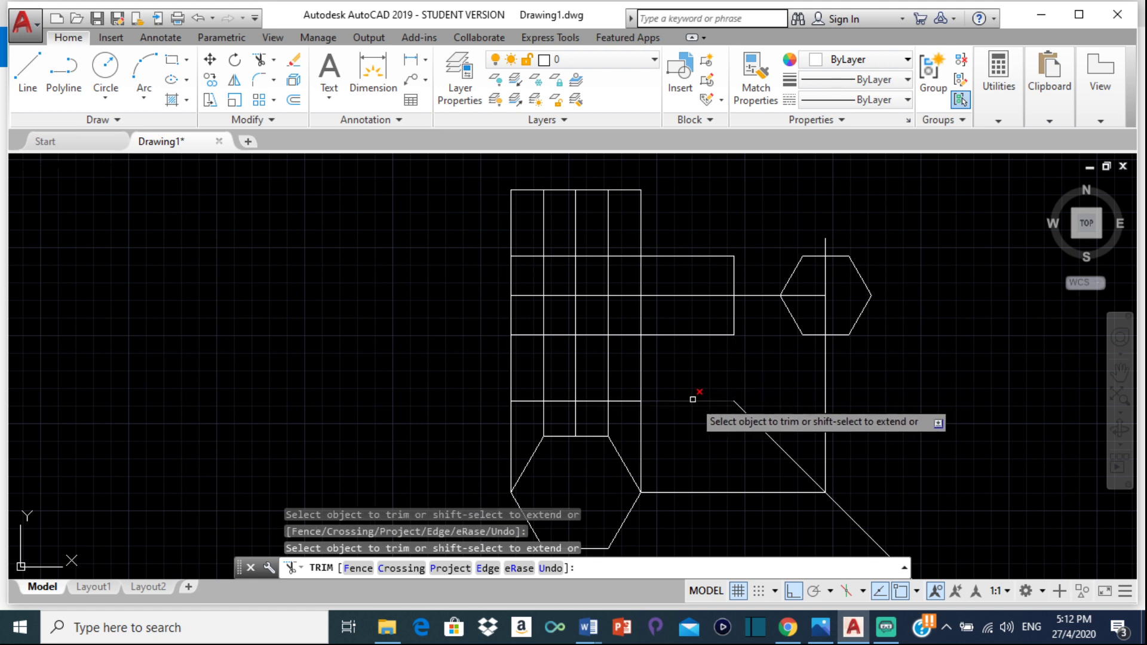
{"action": "left_click", "coordinate": [798, 295]}
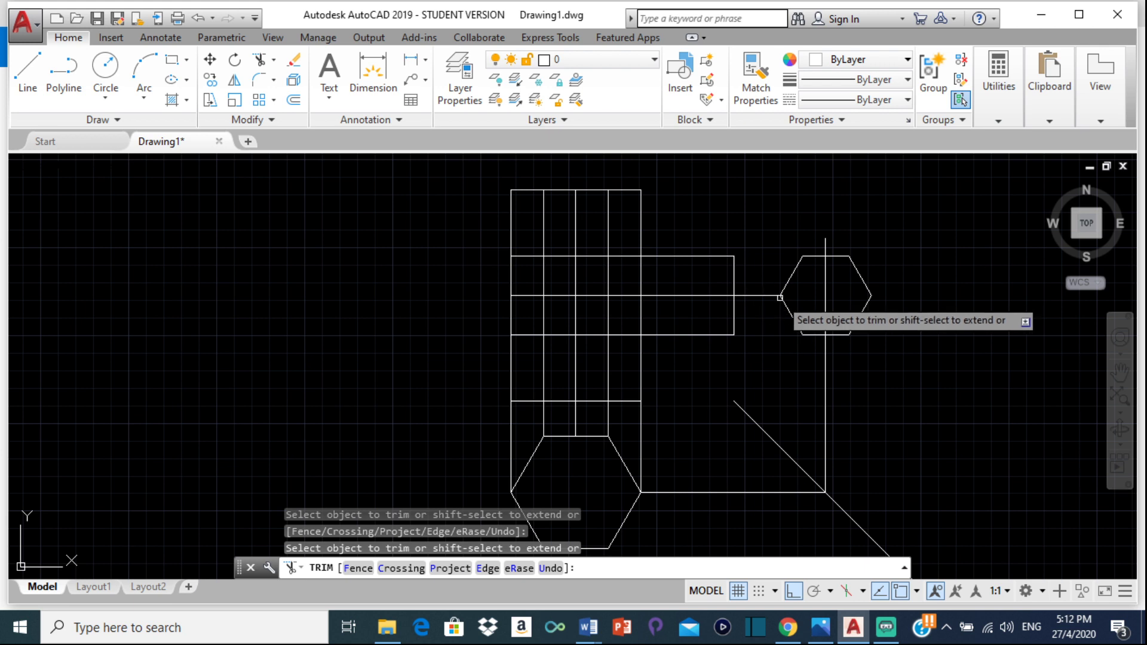
{"action": "key", "text": "Escape"}
- Erase the leftover horizontal piece between the side prism and the section hexagon, and trim the vertical projection line above the hexagon
{"action": "left_click", "coordinate": [767, 294]}
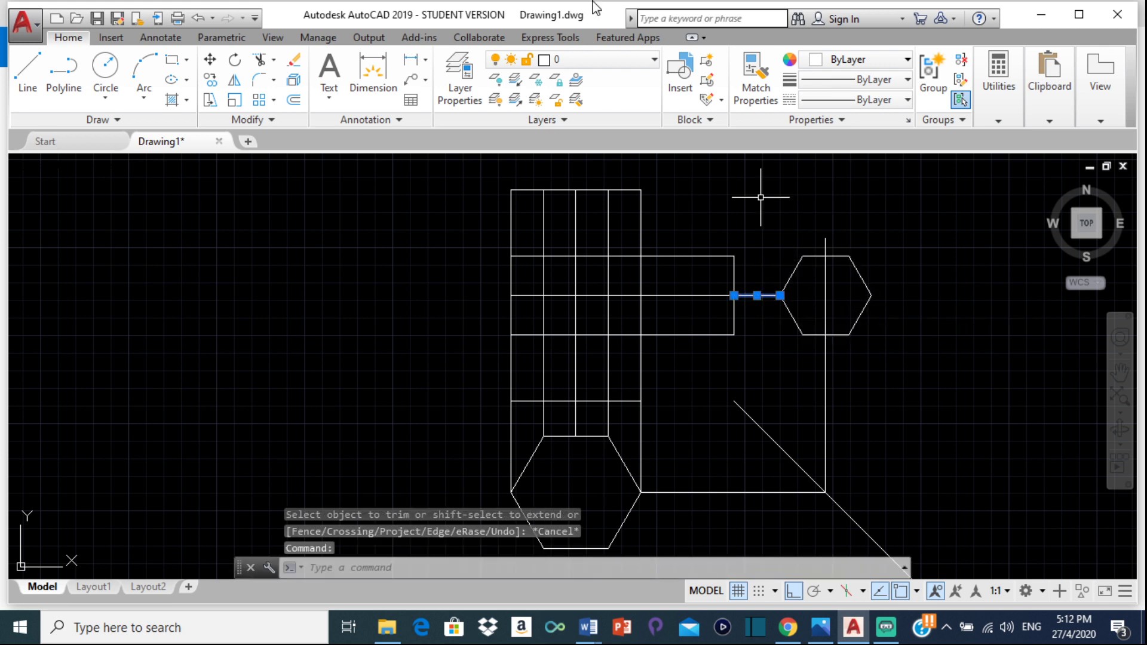
{"action": "key", "text": "Delete"}
{"action": "type", "text": "tr"}
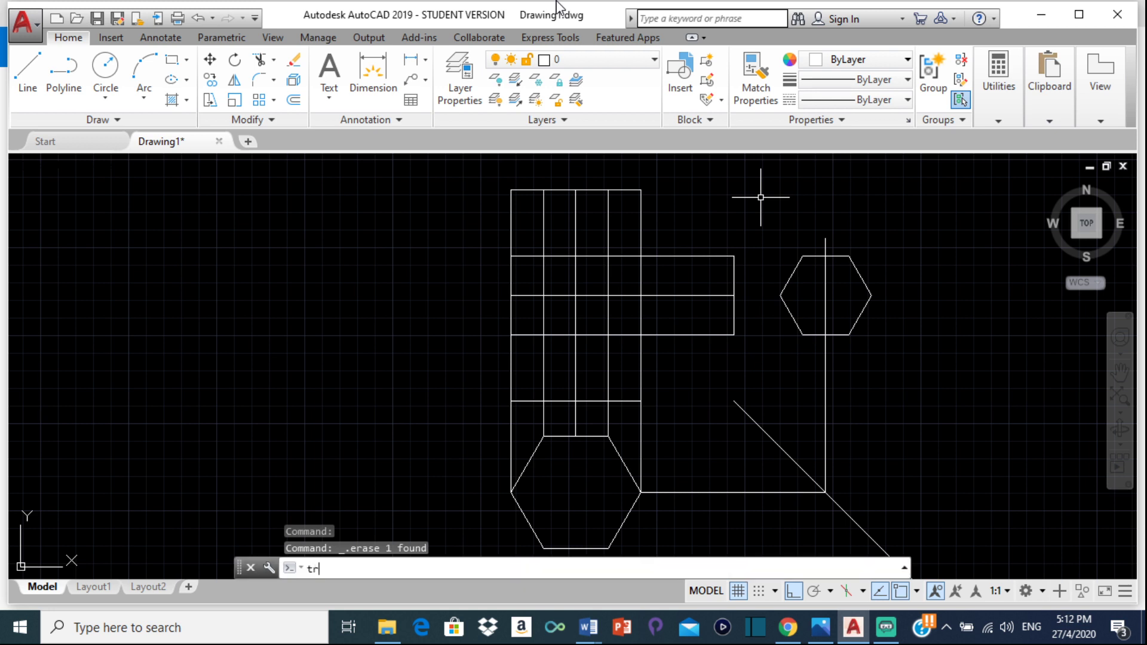
{"action": "key", "text": "Return"}
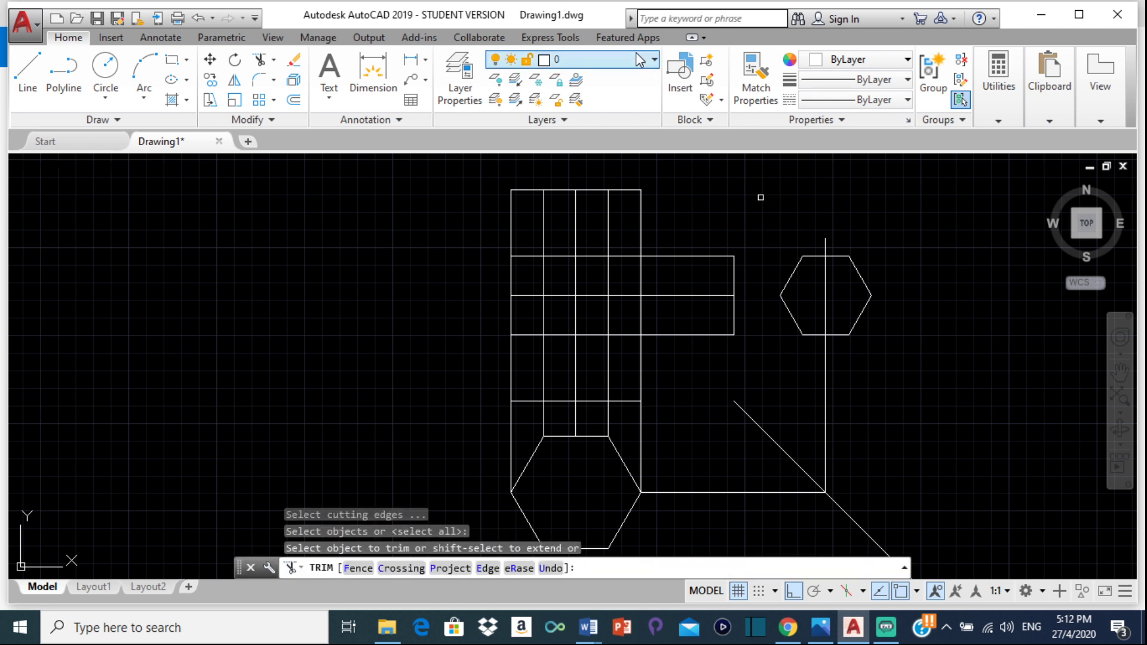
{"action": "left_click", "coordinate": [826, 247]}
{"action": "key", "text": "Escape"}
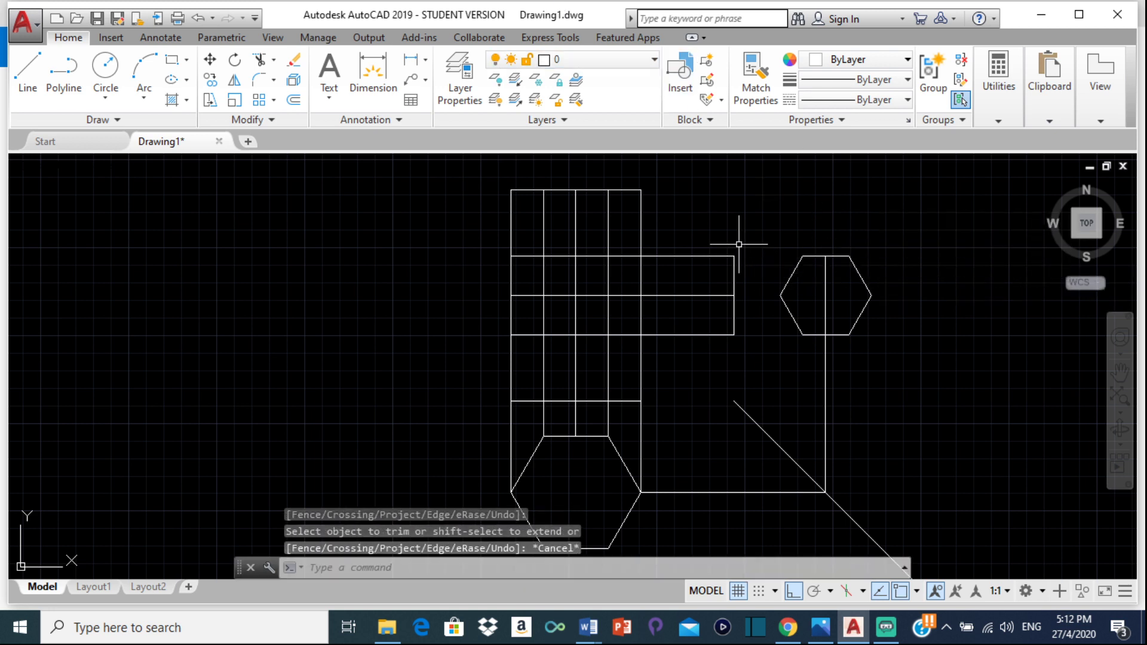
- Draw vertical projection lines from the section hexagon's left and lower-left corners down past the 45° line
{"action": "left_click", "coordinate": [28, 77]}
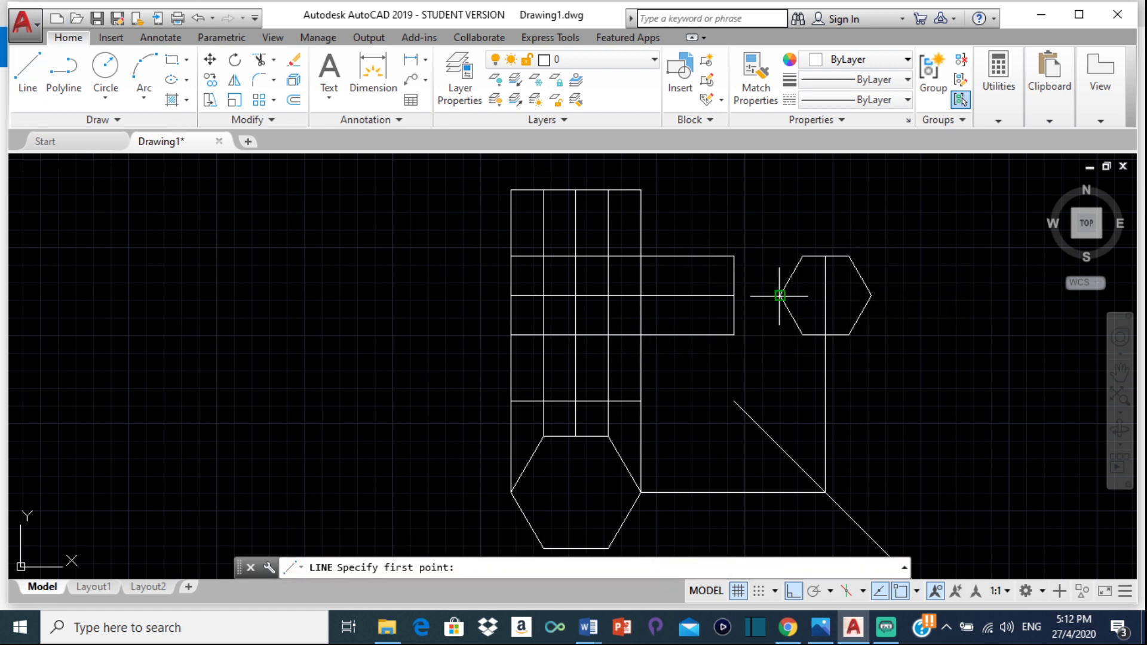
{"action": "left_click", "coordinate": [781, 295]}
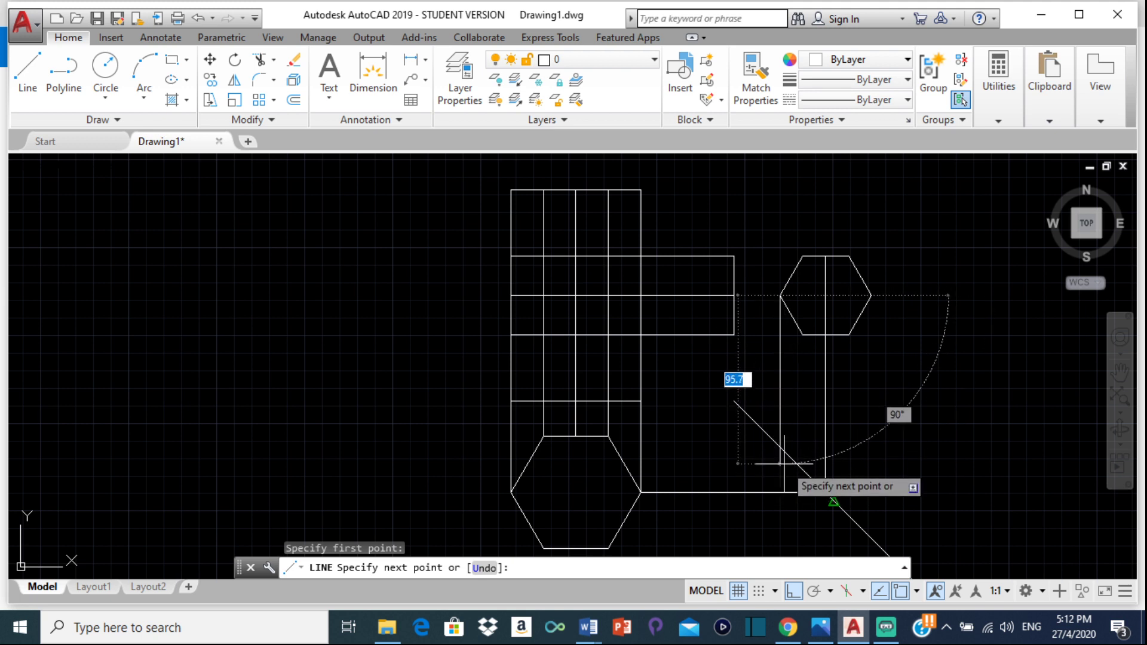
{"action": "left_click", "coordinate": [917, 592]}
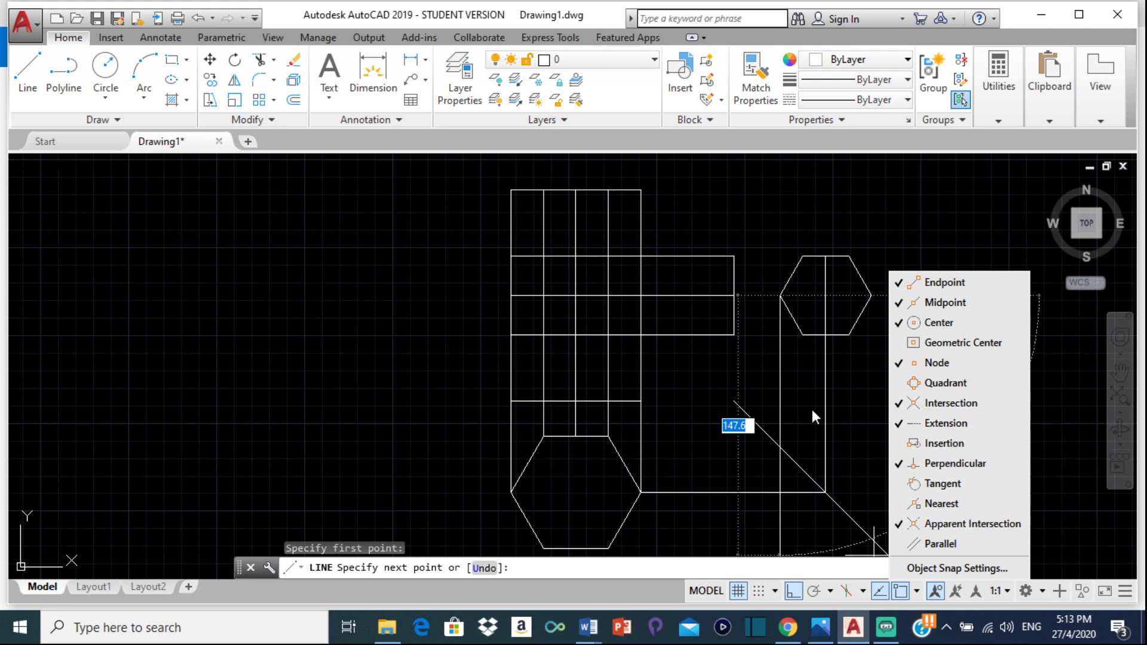
{"action": "left_click", "coordinate": [775, 467]}
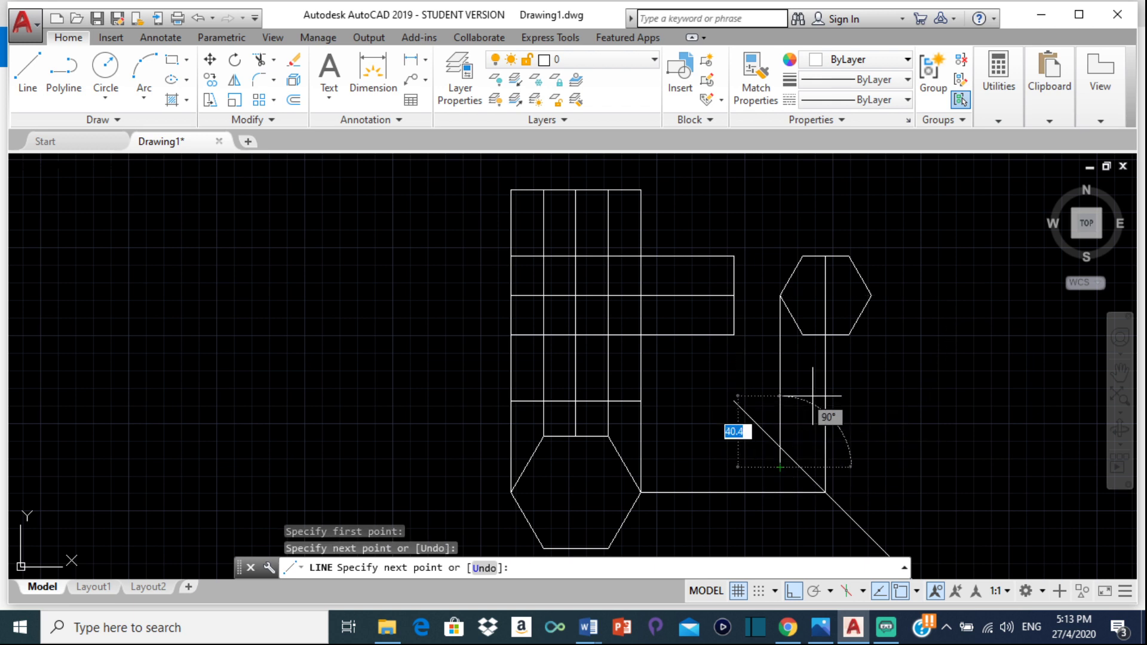
{"action": "key", "text": "Return"}
{"action": "key", "text": "Return"}
{"action": "left_click", "coordinate": [803, 334]}
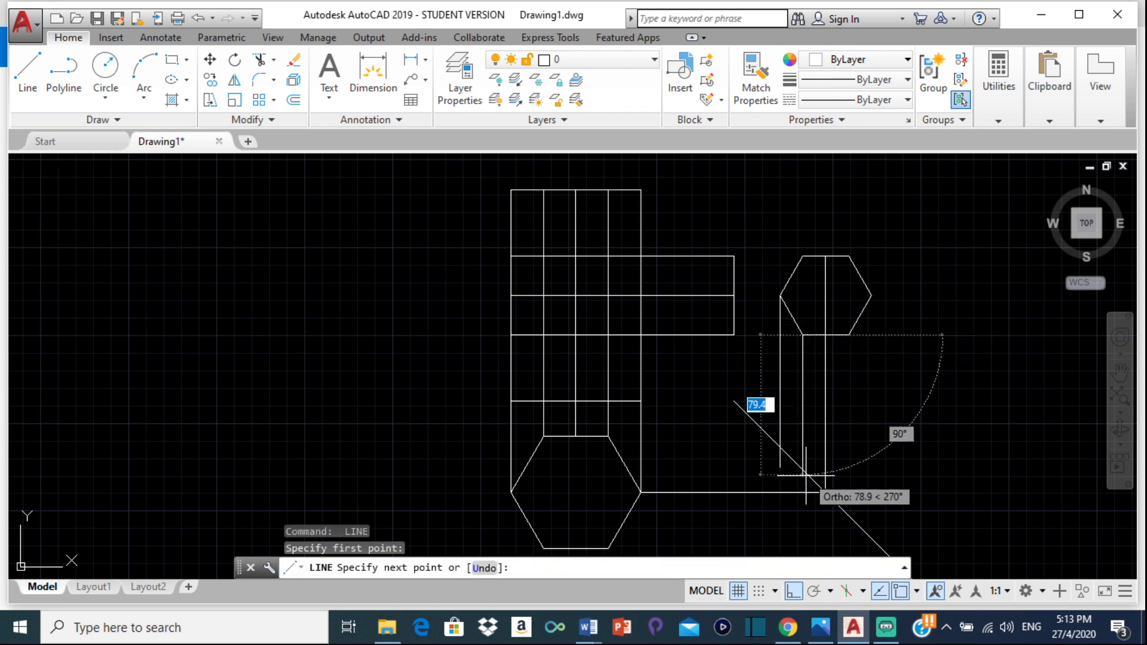
{"action": "left_click", "coordinate": [793, 478]}
{"action": "key", "text": "Return"}
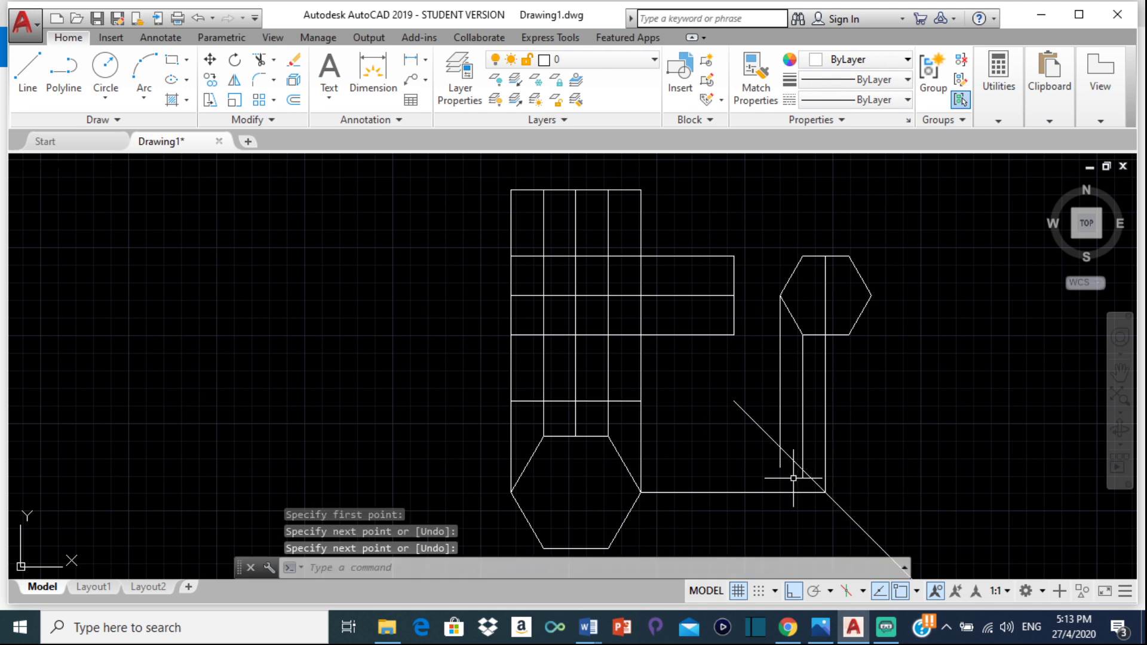
- Draw vertical projection lines from the section hexagon's lower-right and right corners down past the 45° line
{"action": "key", "text": "Return"}
{"action": "left_click", "coordinate": [849, 335]}
{"action": "middle_click_drag", "start_coordinate": [852, 336], "coordinate": [844, 253]}
{"action": "left_click", "coordinate": [858, 466]}
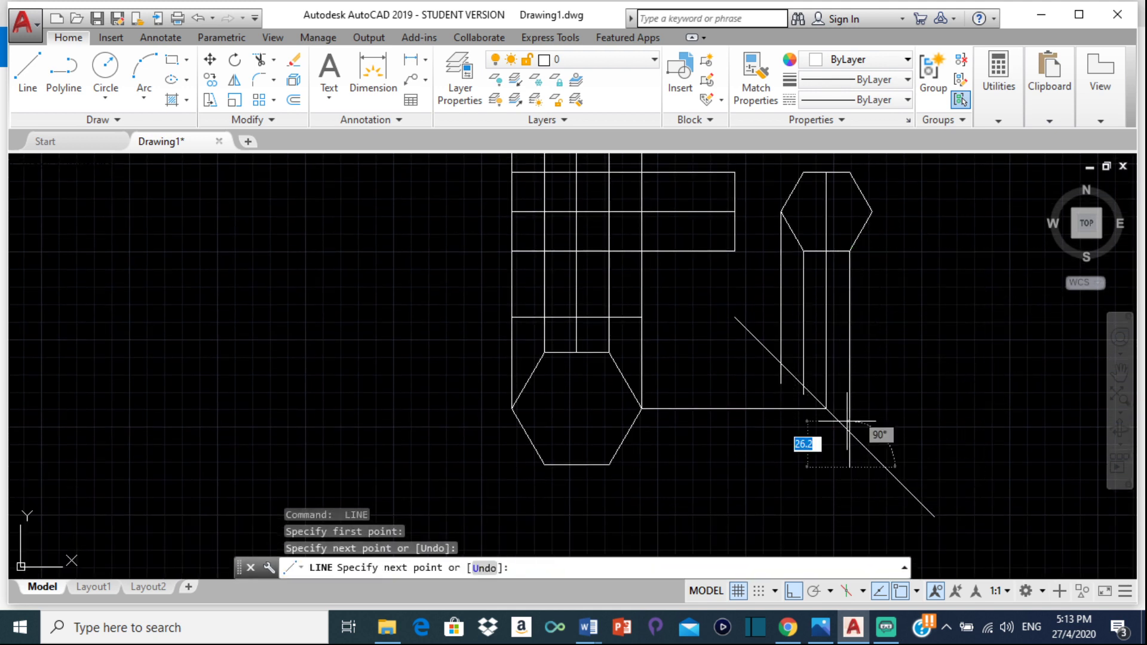
{"action": "key", "text": "Return"}
{"action": "key", "text": "Return"}
{"action": "left_click", "coordinate": [872, 211]}
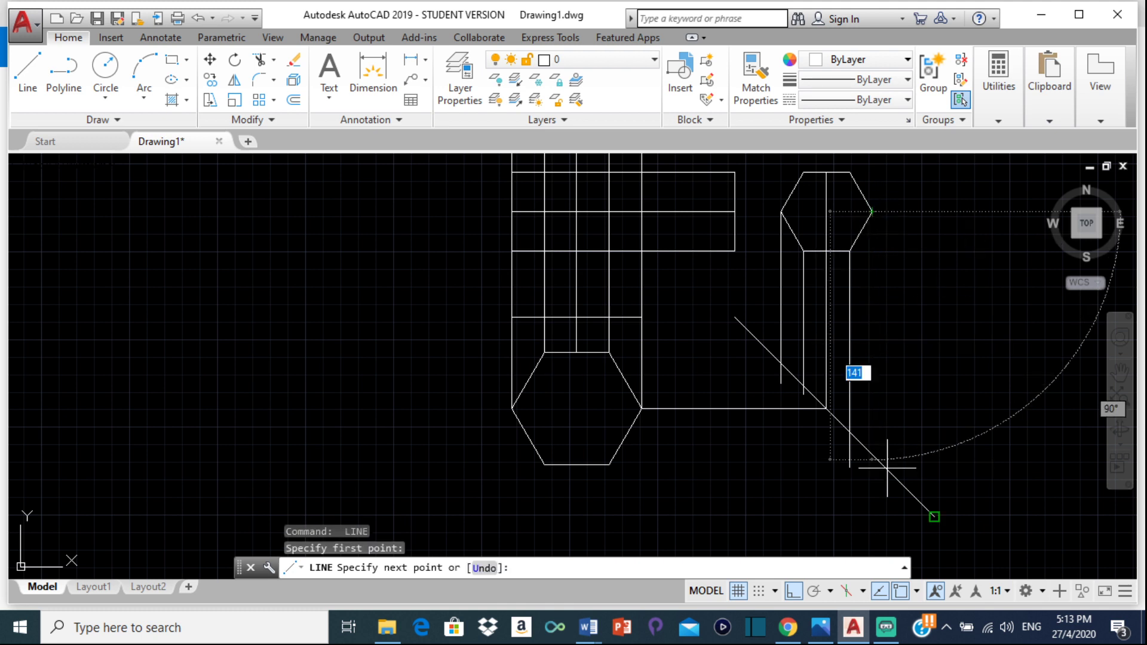
{"action": "left_click", "coordinate": [872, 462]}
{"action": "key", "text": "Return"}
- Draw horizontal lines from where the two left vertical projection lines cross the 45° line leftward into the plan hexagon
{"action": "key", "text": "Return"}
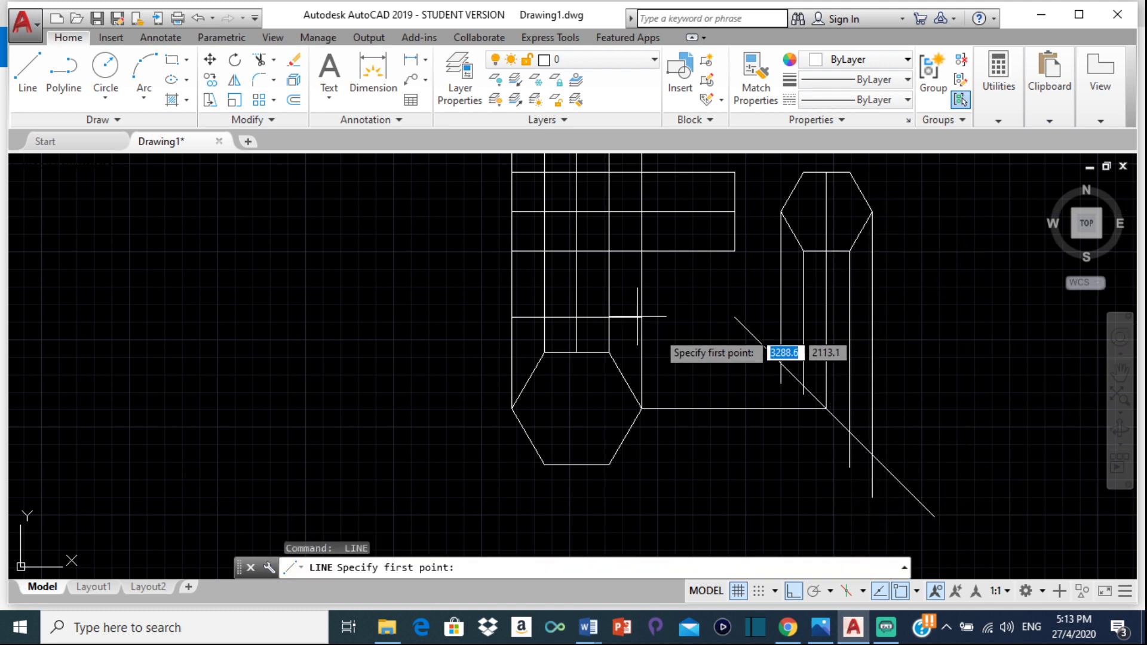
{"action": "left_click", "coordinate": [781, 362]}
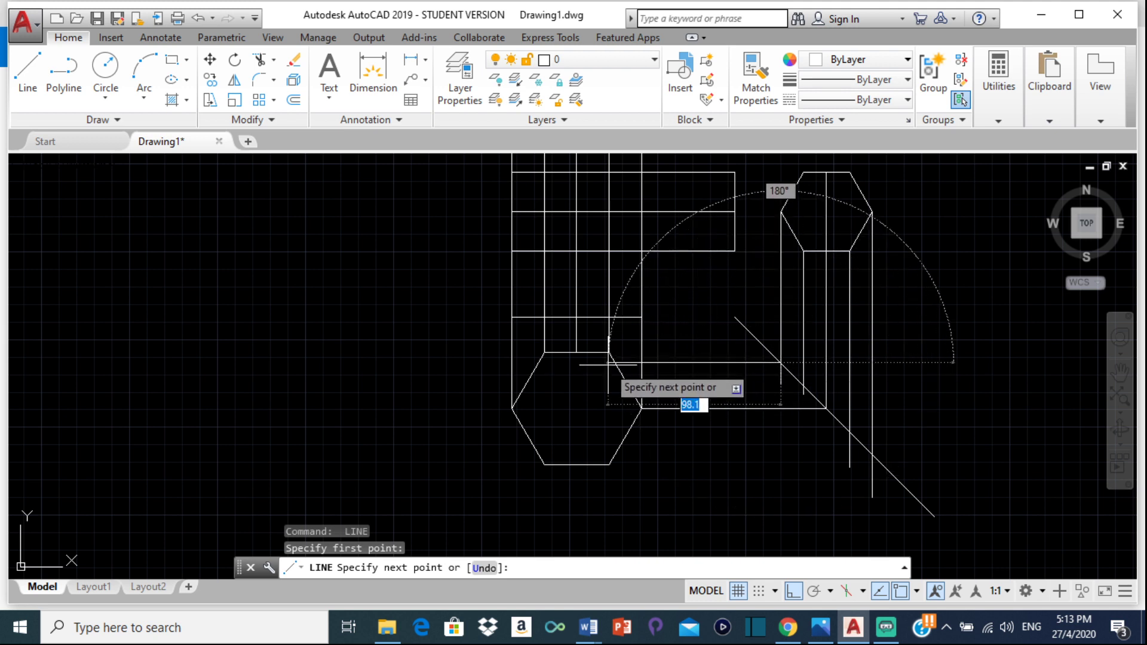
{"action": "scroll", "coordinate": [601, 367], "scroll_direction": "up", "scroll_amount": 4}
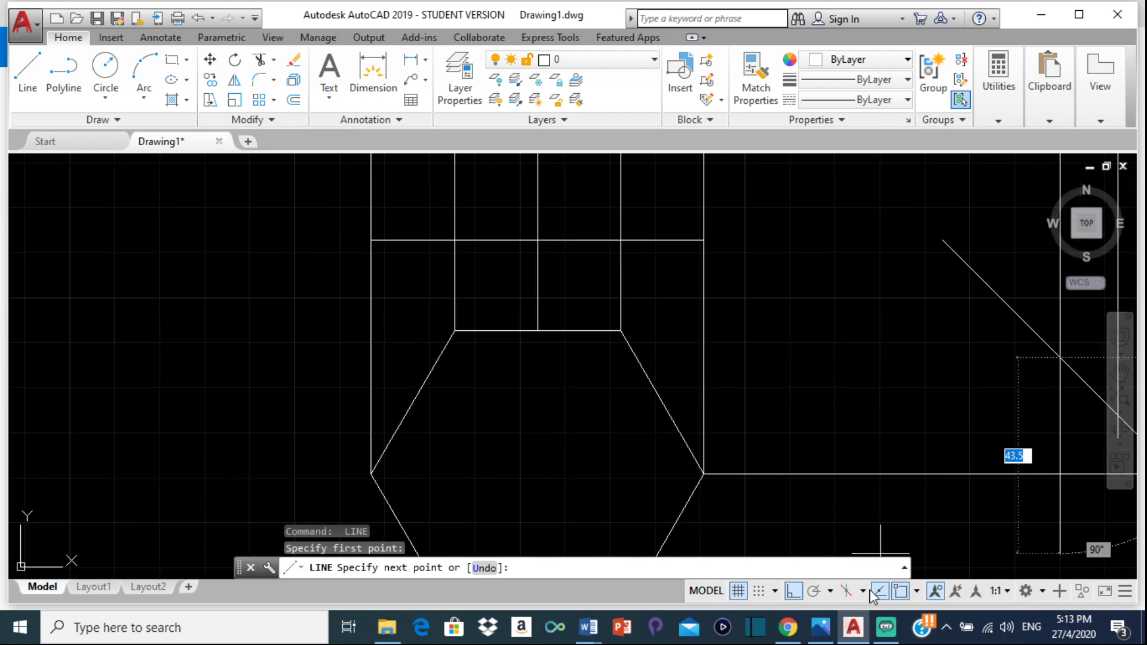
{"action": "left_click", "coordinate": [917, 592]}
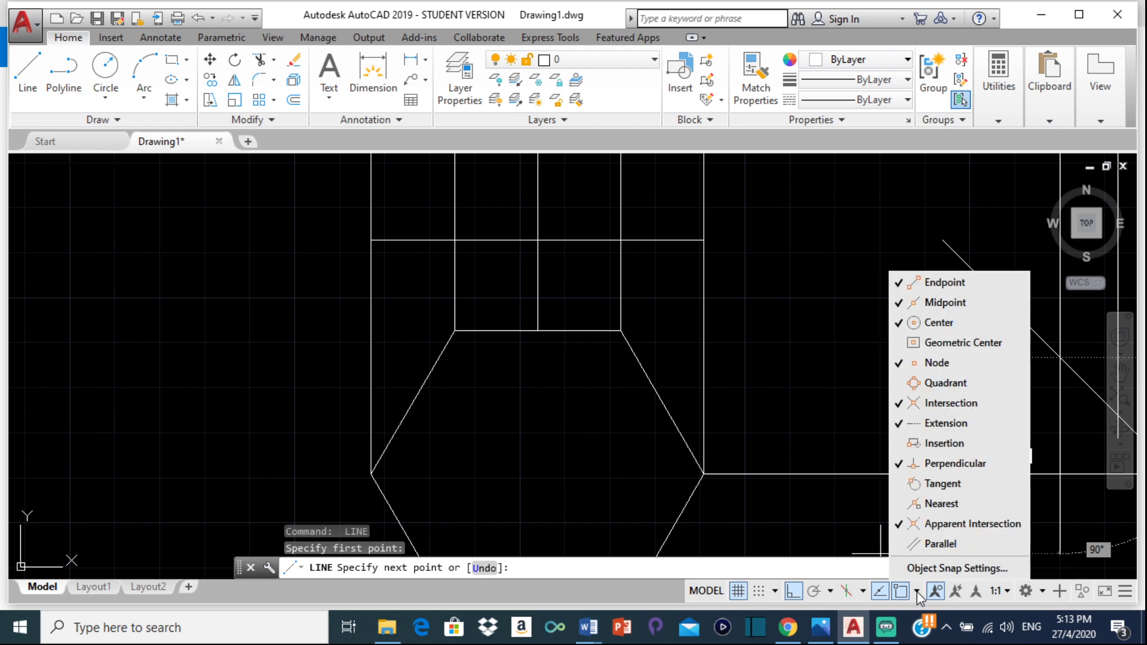
{"action": "left_click", "coordinate": [917, 593]}
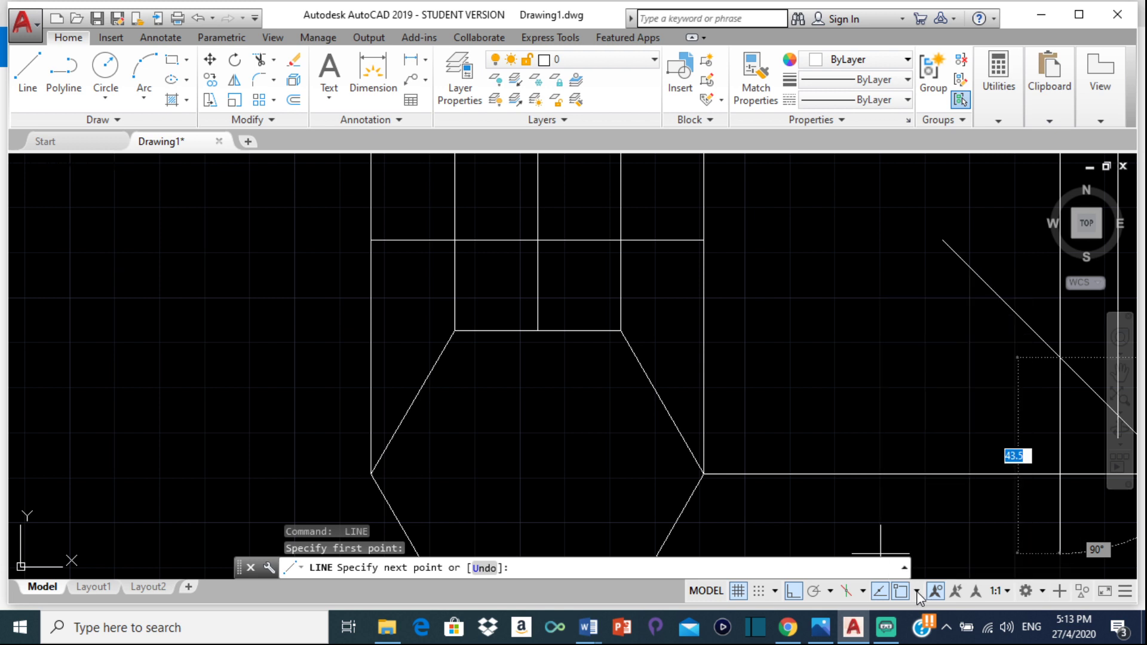
{"action": "left_click", "coordinate": [594, 358]}
{"action": "key", "text": "Return"}
{"action": "middle_click_drag", "start_coordinate": [923, 382], "coordinate": [589, 328]}
{"action": "key", "text": "Return"}
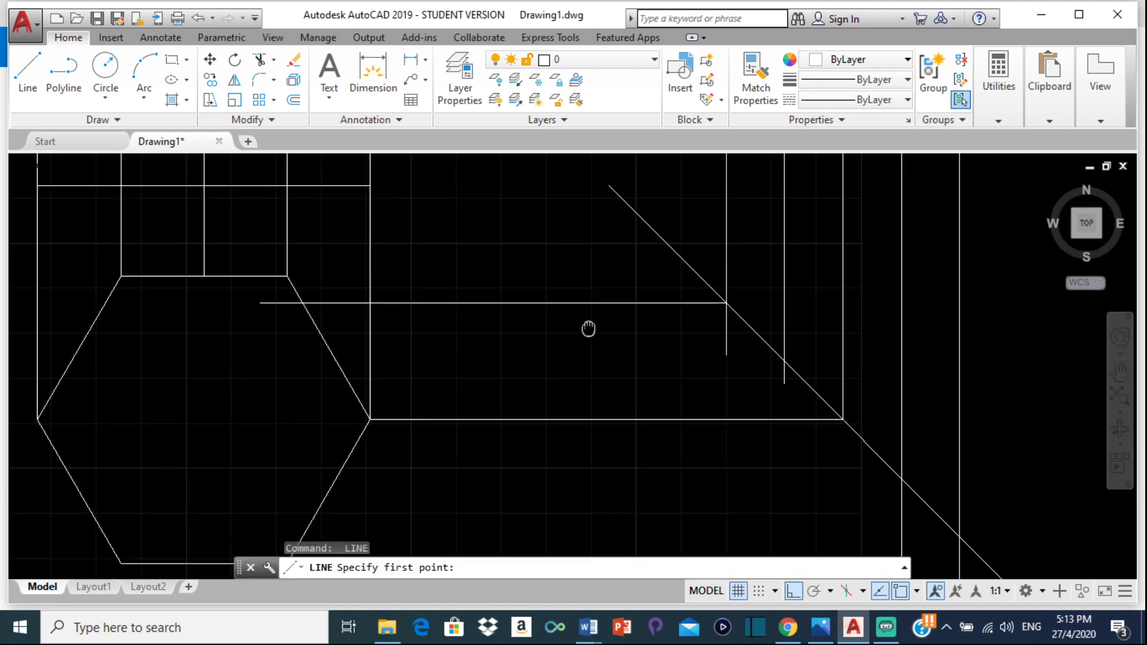
{"action": "left_click", "coordinate": [784, 362]}
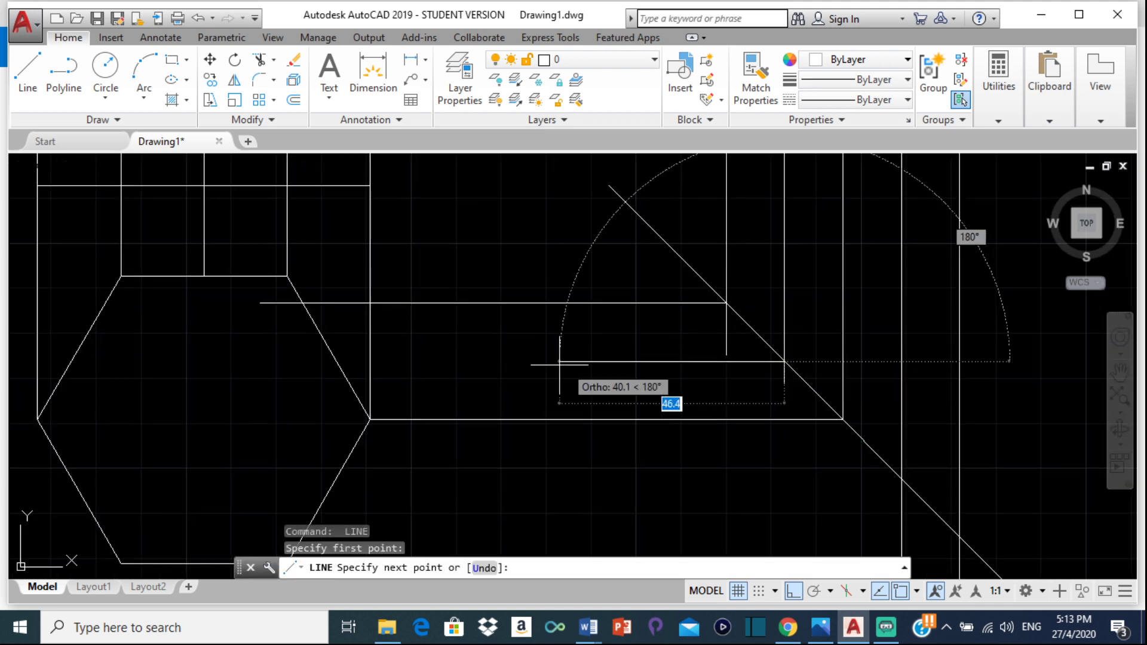
{"action": "left_click", "coordinate": [312, 362]}
{"action": "key", "text": "Return"}
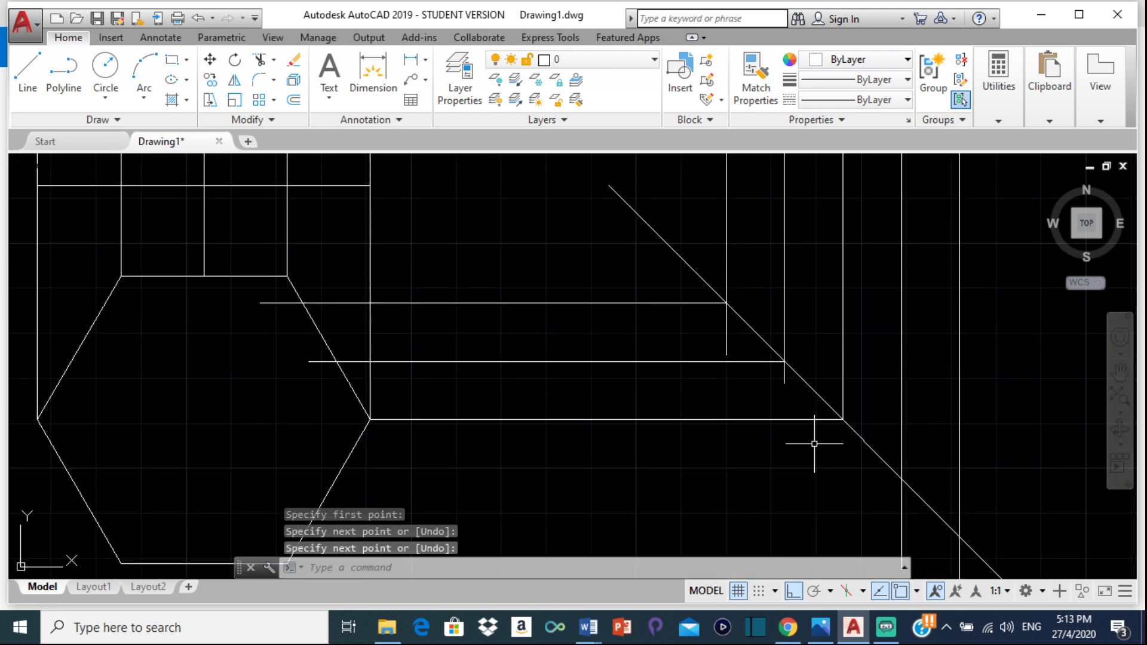
- Draw horizontal lines from where the two right vertical projection lines cross the 45° line leftward into the plan hexagon
{"action": "middle_click_drag", "start_coordinate": [864, 442], "coordinate": [821, 381]}
{"action": "key", "text": "Return"}
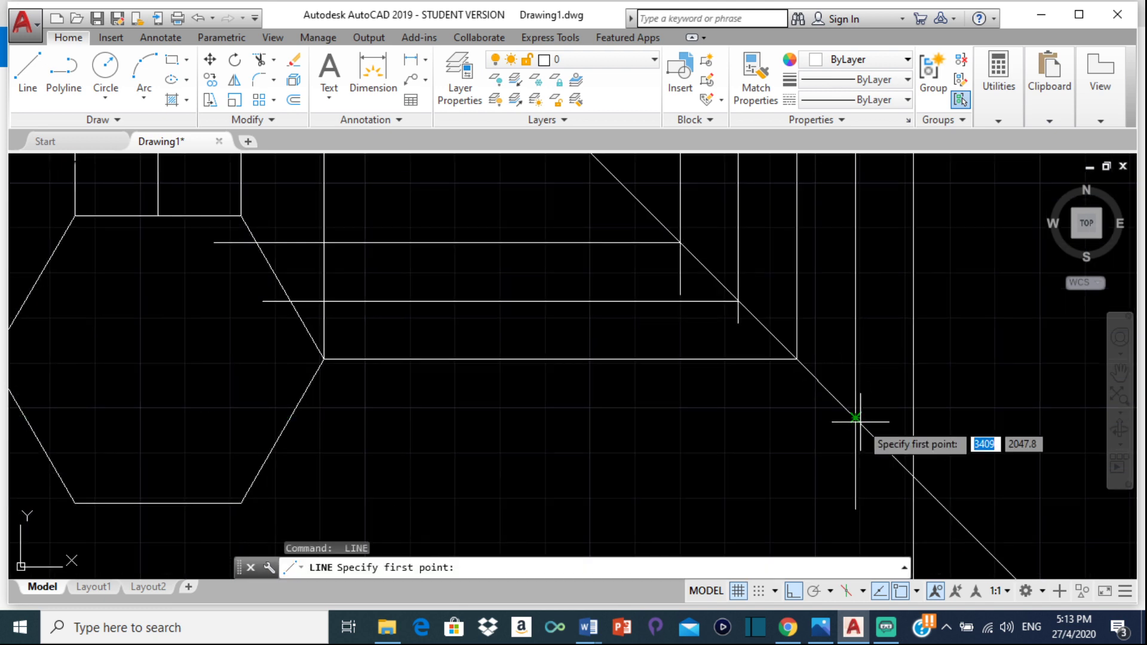
{"action": "left_click", "coordinate": [856, 417]}
{"action": "left_click", "coordinate": [160, 417]}
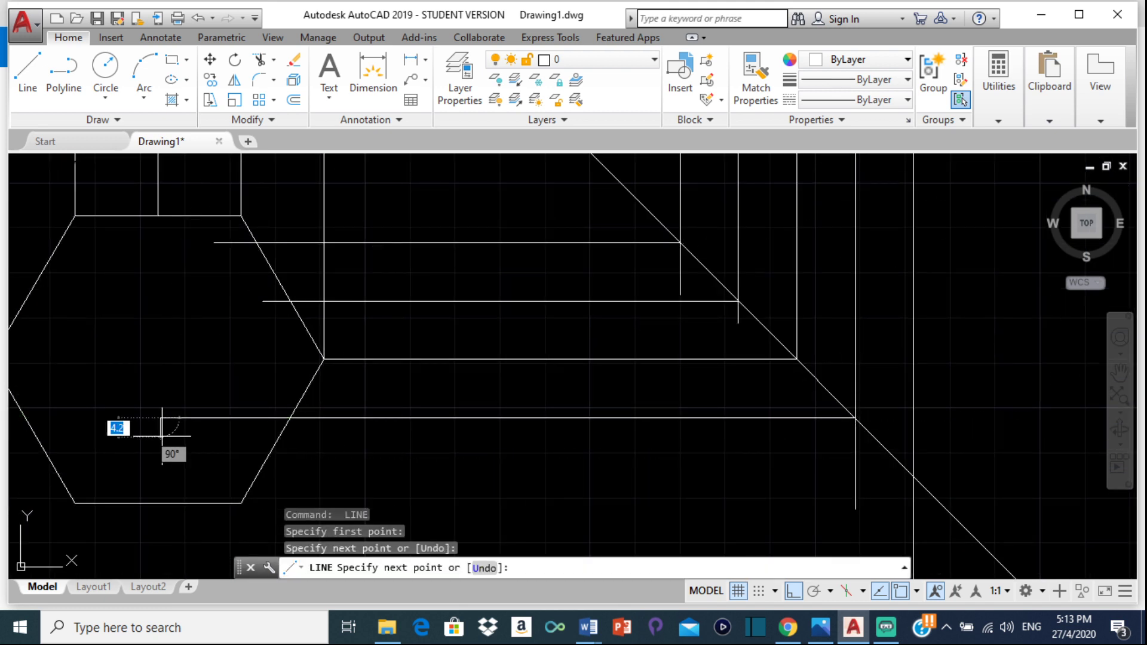
{"action": "key", "text": "Return"}
{"action": "middle_click_drag", "start_coordinate": [877, 451], "coordinate": [881, 392]}
{"action": "key", "text": "Return"}
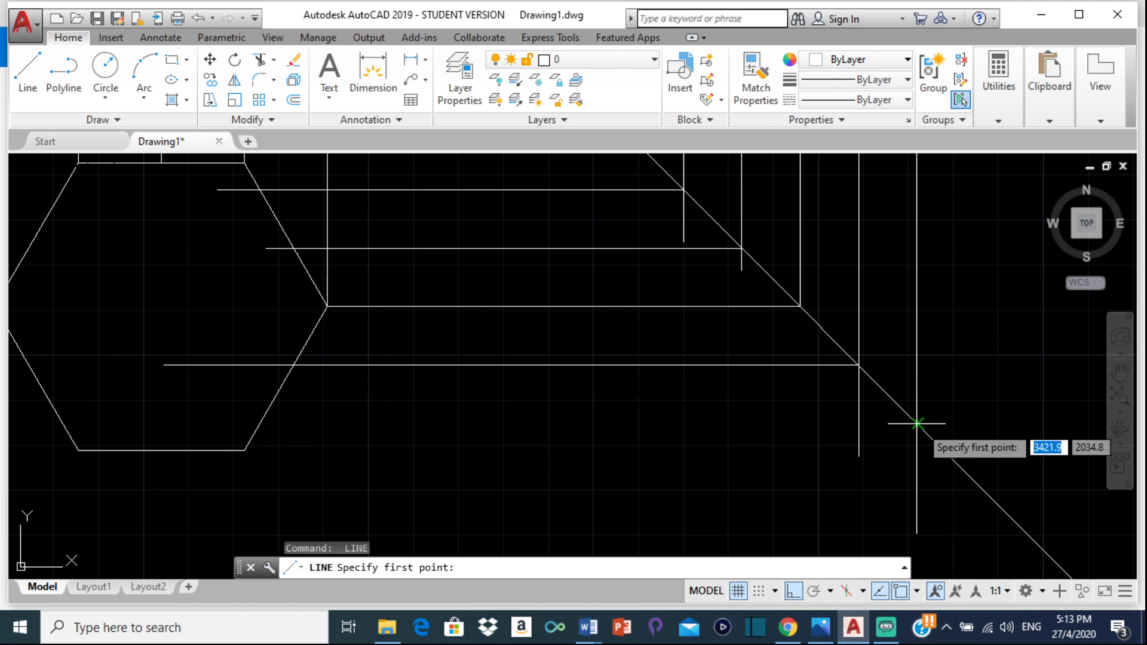
{"action": "left_click", "coordinate": [918, 423]}
{"action": "left_click", "coordinate": [229, 425]}
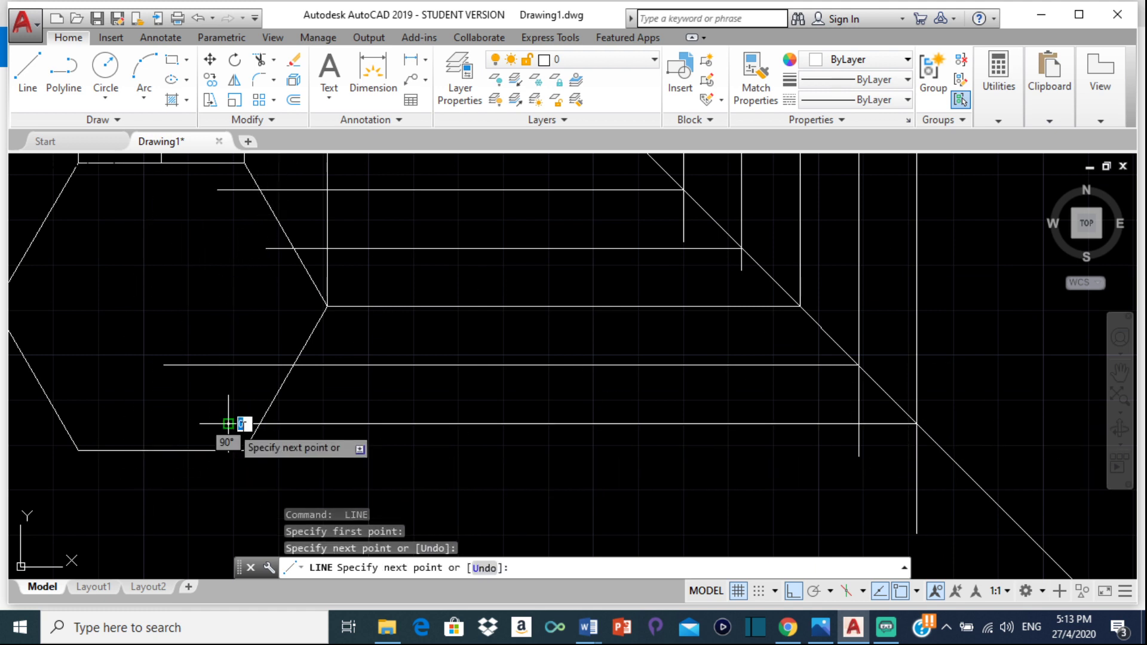
{"action": "key", "text": "Return"}
- Trim the ends of the four new horizontal projection lines inside the plan hexagon
{"action": "mouse_move", "coordinate": [378, 301]}
{"action": "middle_mouse_down"}
{"action": "mouse_move", "coordinate": [451, 338]}
{"action": "mouse_move", "coordinate": [428, 337]}
{"action": "middle_mouse_up"}
{"action": "key", "text": "Return"}
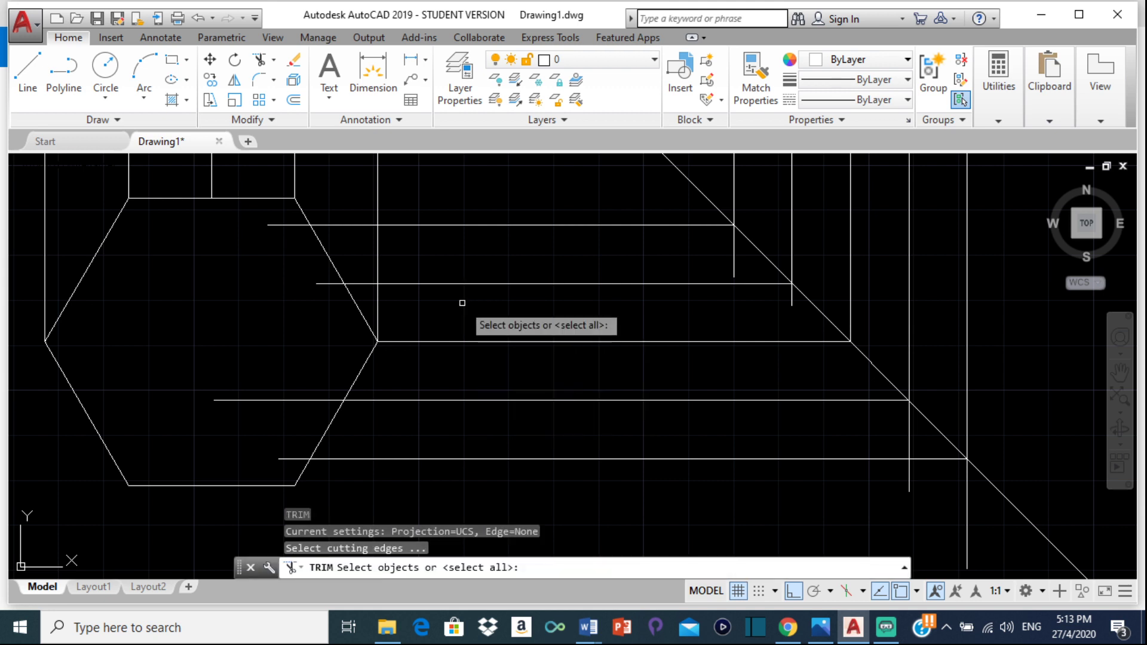
{"action": "key", "text": "Return"}
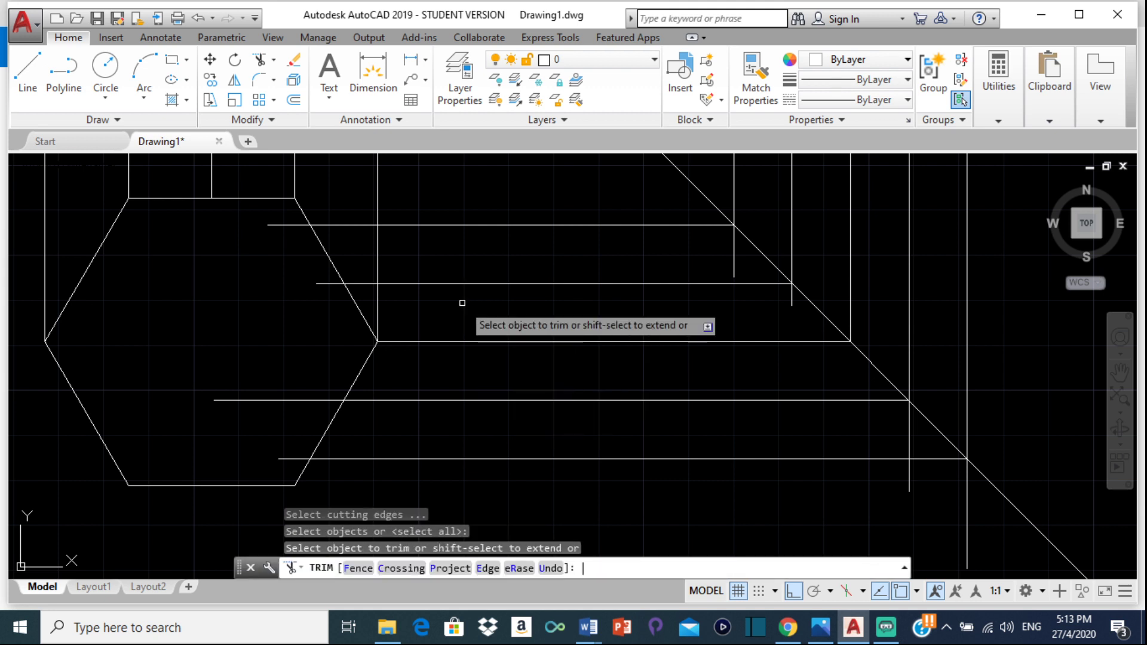
{"action": "left_click", "coordinate": [290, 224]}
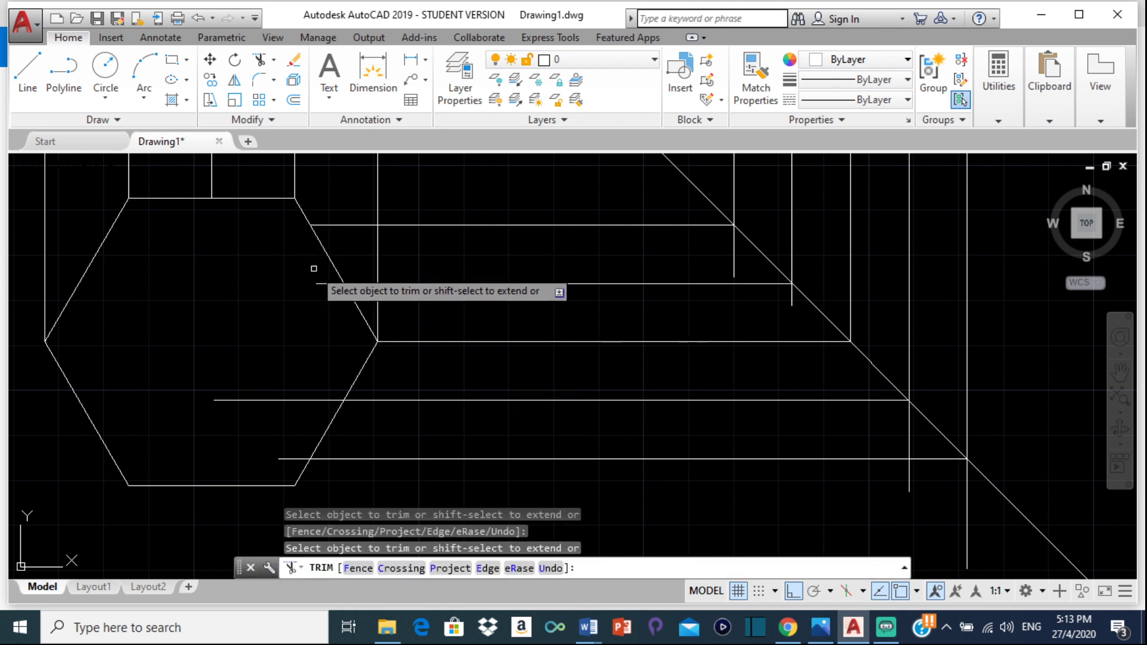
{"action": "left_click", "coordinate": [328, 285]}
{"action": "left_click", "coordinate": [317, 400]}
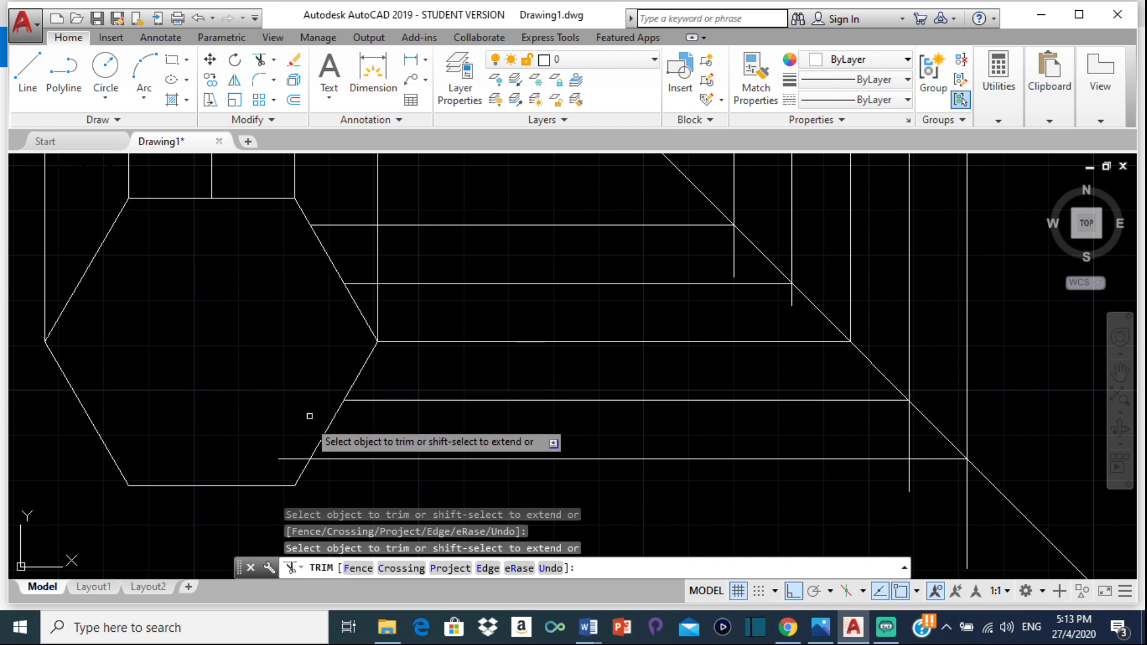
{"action": "left_click", "coordinate": [285, 459]}
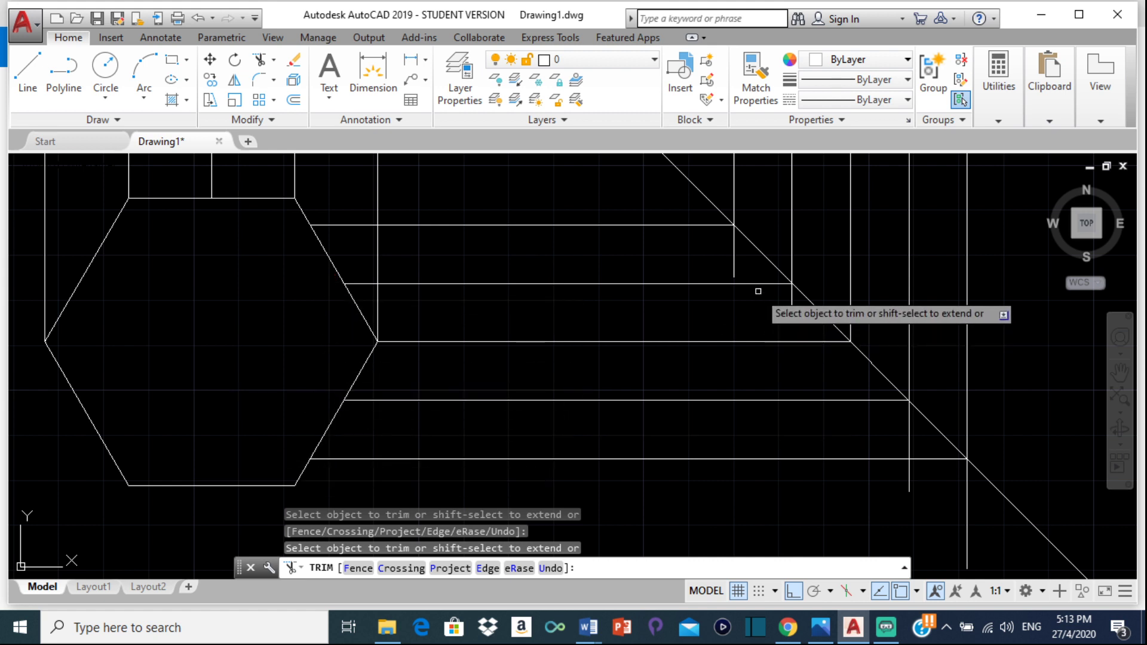
- Trim the vertical projection lines where they extend below the 45° line
{"action": "left_click", "coordinate": [734, 255]}
{"action": "left_click", "coordinate": [789, 295]}
{"action": "left_click", "coordinate": [792, 302]}
{"action": "left_click", "coordinate": [792, 302]}
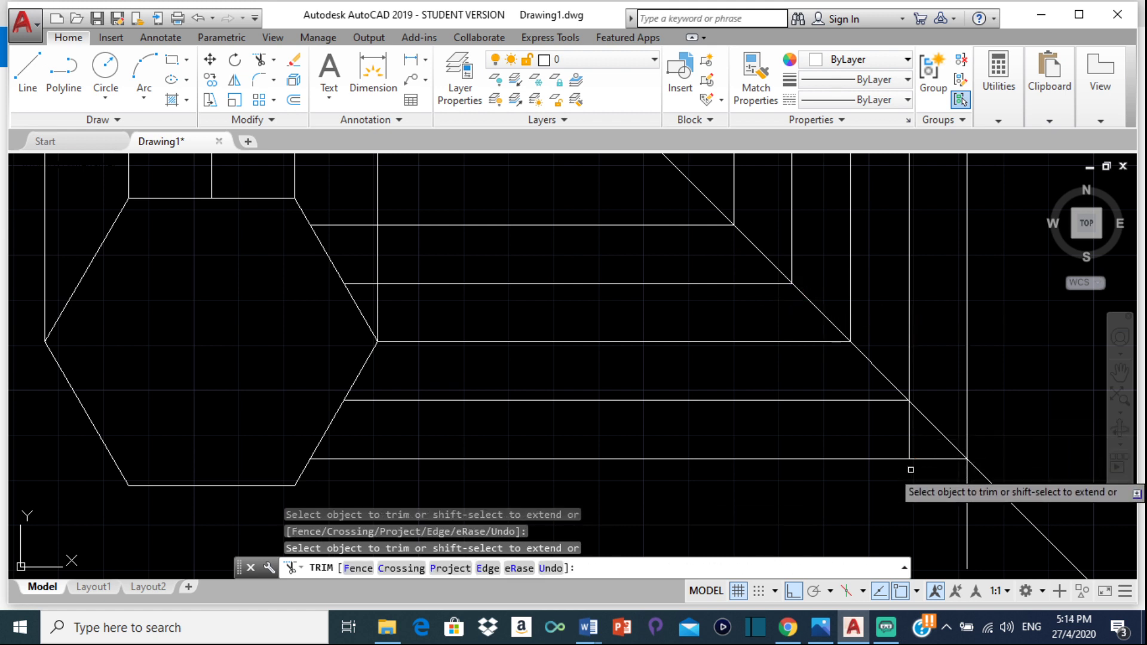
{"action": "left_click", "coordinate": [909, 425]}
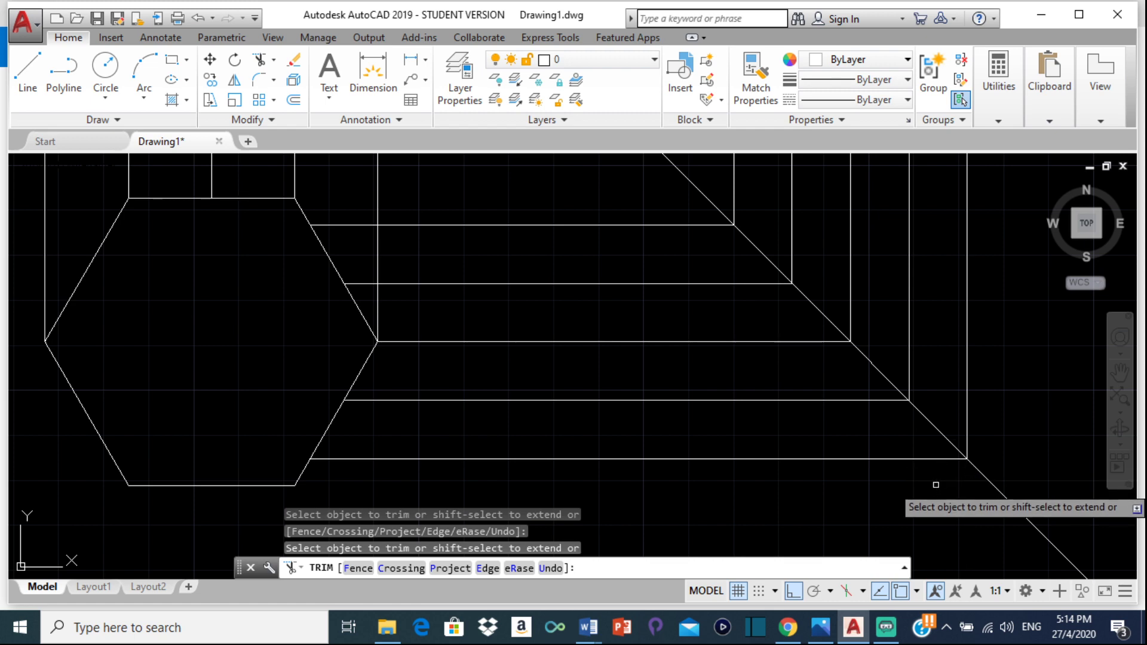
{"action": "scroll", "coordinate": [921, 416], "scroll_direction": "down", "scroll_amount": 2}
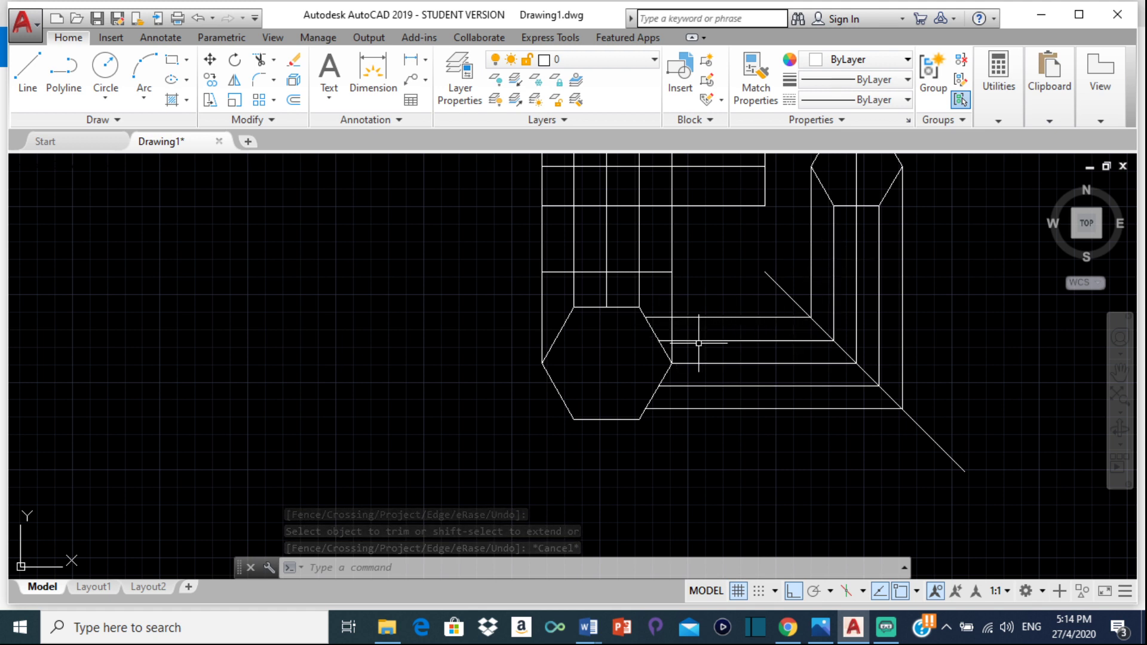
- Set the colour to Blue and draw a vertical line from the plan hexagon's crossing with the uppermost horizontal projection line to the horizontal prism's top edge
{"action": "scroll", "coordinate": [692, 340], "scroll_direction": "up", "scroll_amount": 2}
{"action": "mouse_move", "coordinate": [656, 378]}
{"action": "middle_mouse_down"}
{"action": "mouse_move", "coordinate": [681, 320]}
{"action": "mouse_move", "coordinate": [677, 359]}
{"action": "middle_mouse_up"}
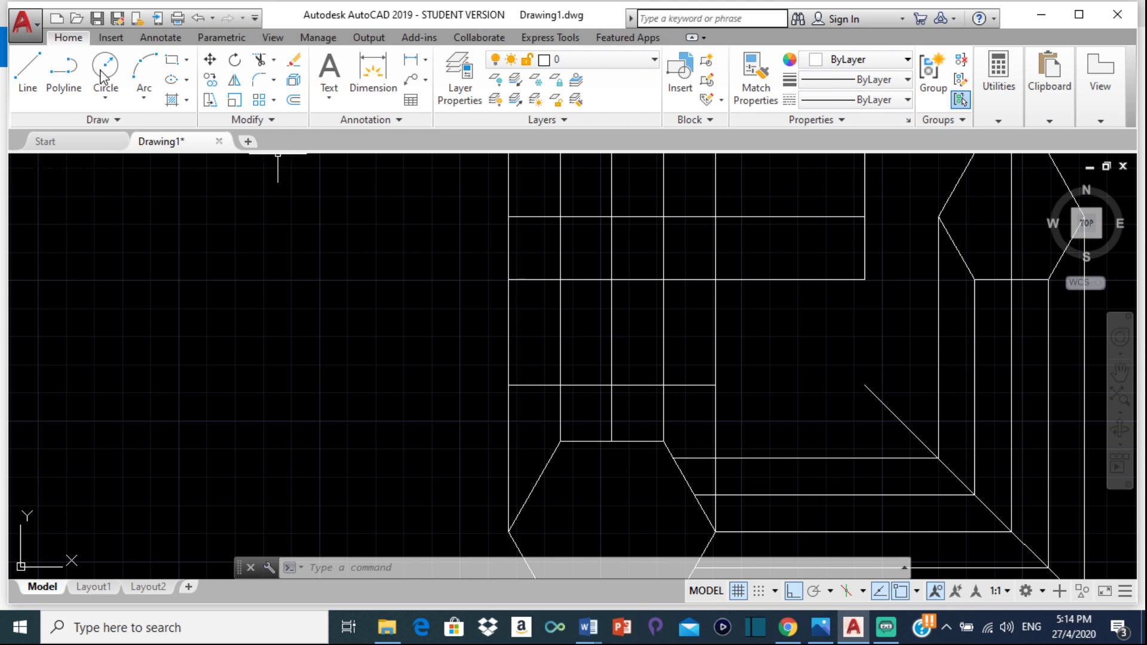
{"action": "left_click", "coordinate": [901, 60]}
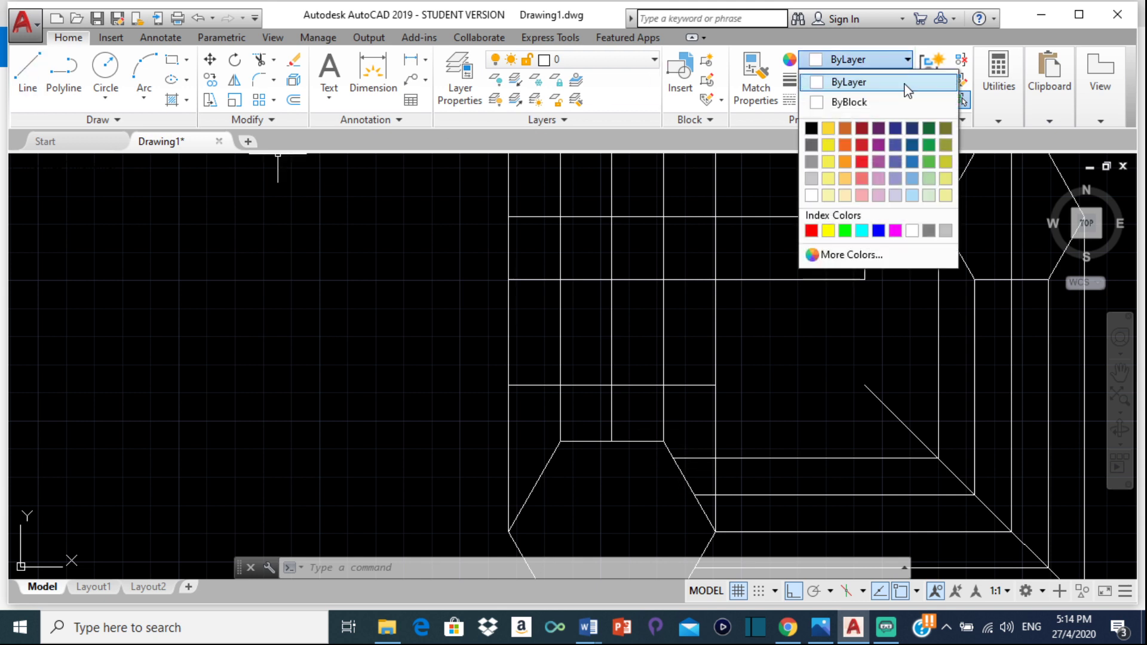
{"action": "left_click", "coordinate": [878, 230]}
{"action": "left_click", "coordinate": [27, 75]}
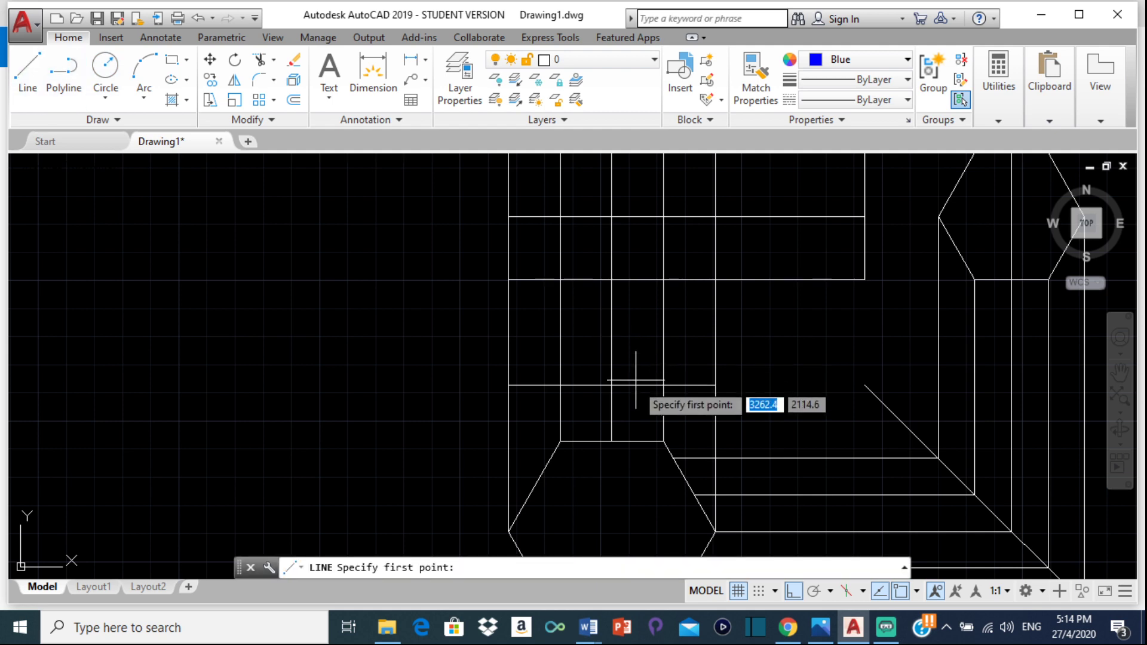
{"action": "left_click", "coordinate": [674, 459]}
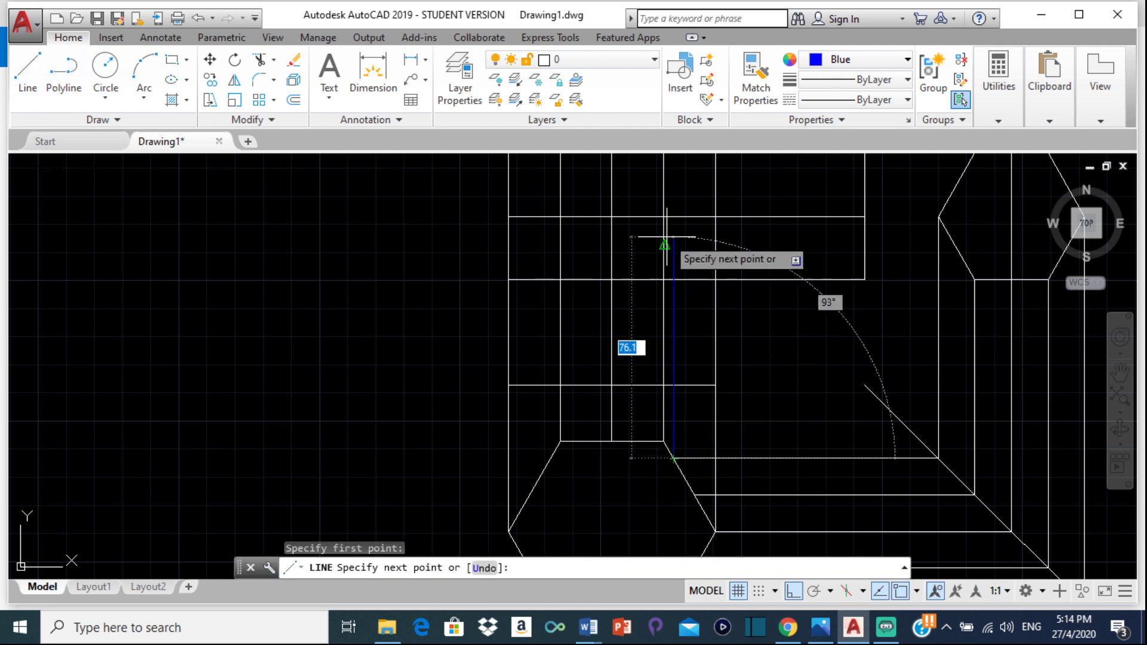
{"action": "middle_click_drag", "start_coordinate": [686, 218], "coordinate": [687, 288]}
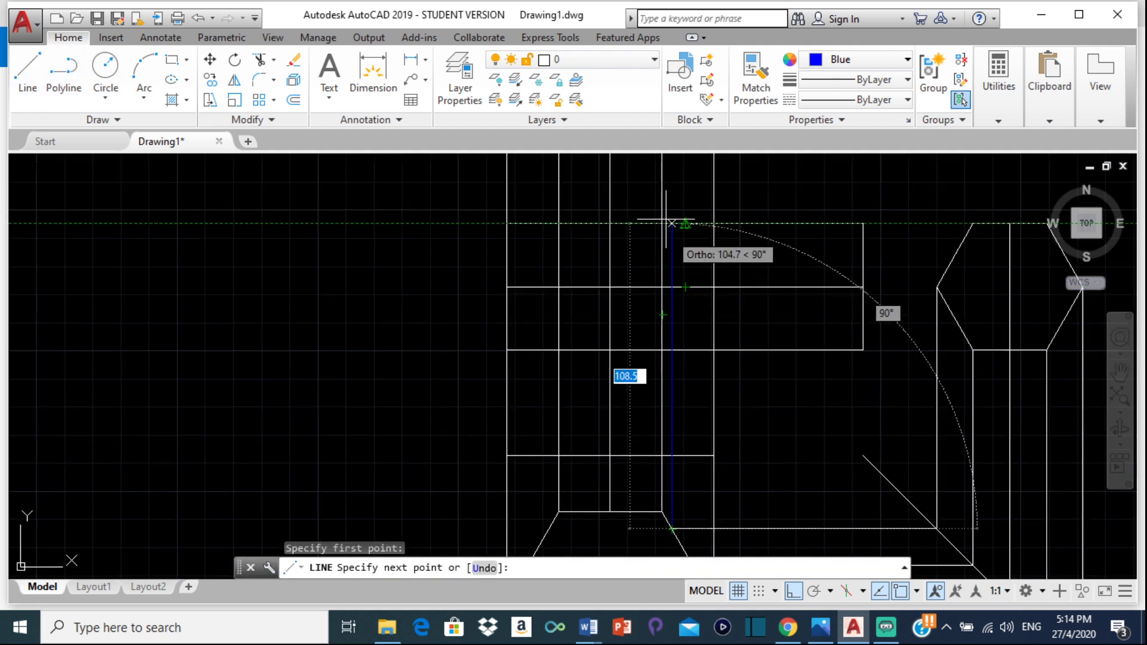
{"action": "scroll", "coordinate": [668, 220], "scroll_direction": "up", "scroll_amount": 2}
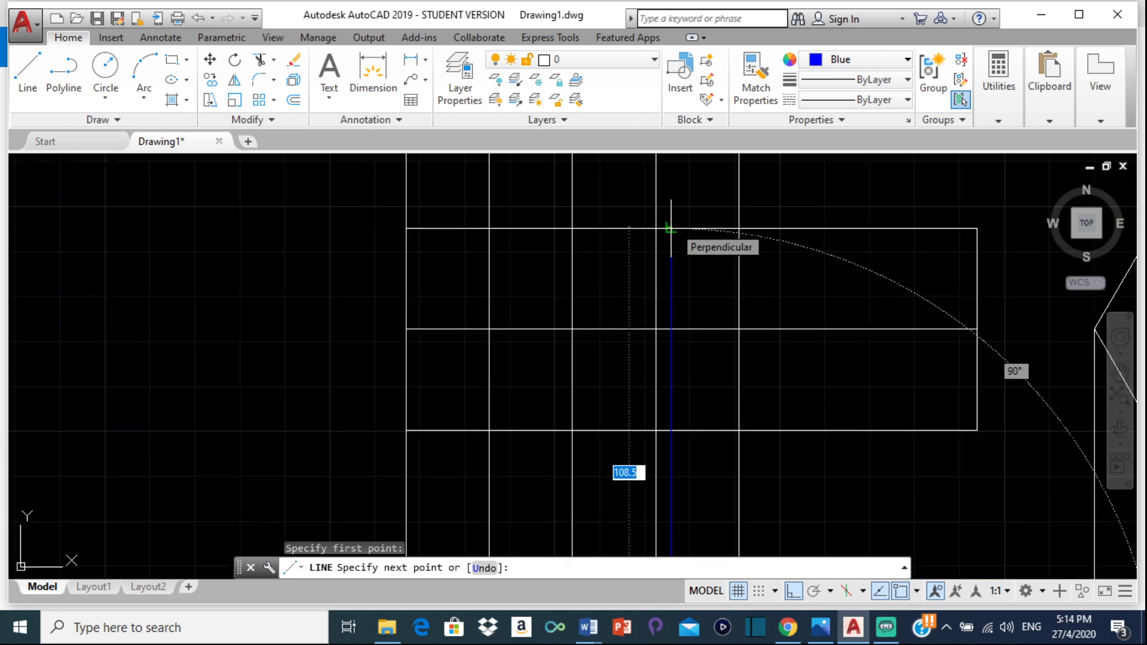
{"action": "left_click", "coordinate": [671, 229]}
{"action": "middle_click_drag", "start_coordinate": [705, 269], "coordinate": [674, 196]}
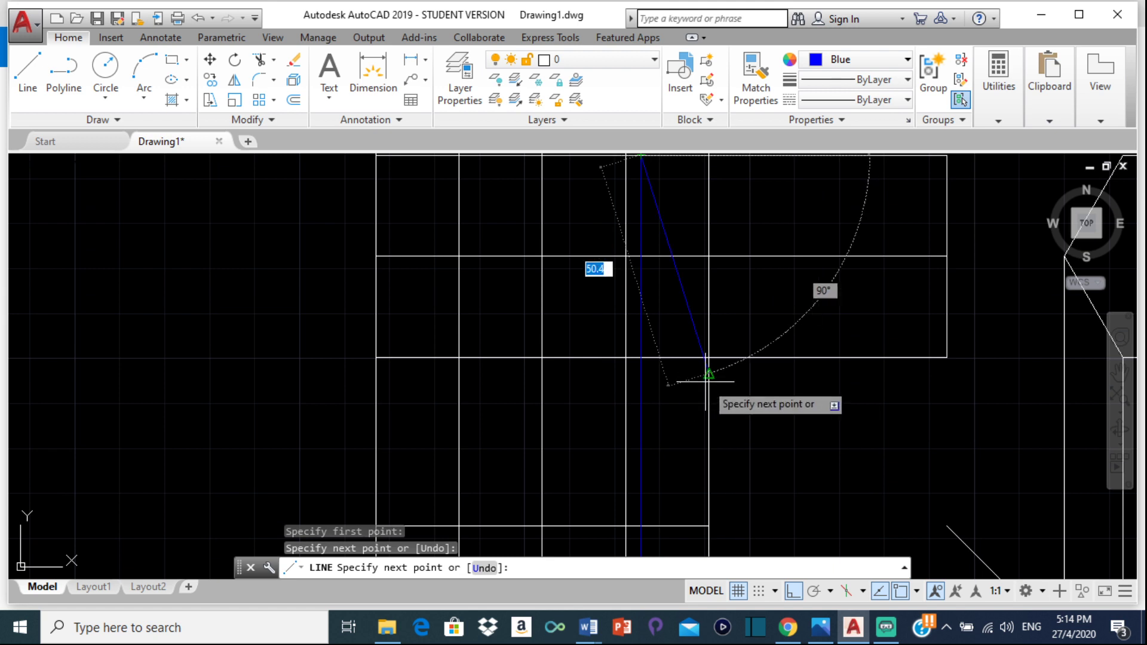
{"action": "key", "text": "Return"}
- Draw a second blue vertical line from the plan hexagon's crossing with the next lower projection line to the horizontal prism's top edge
{"action": "middle_click_drag", "start_coordinate": [705, 382], "coordinate": [648, 197]}
{"action": "scroll", "coordinate": [666, 305], "scroll_direction": "down", "scroll_amount": 2}
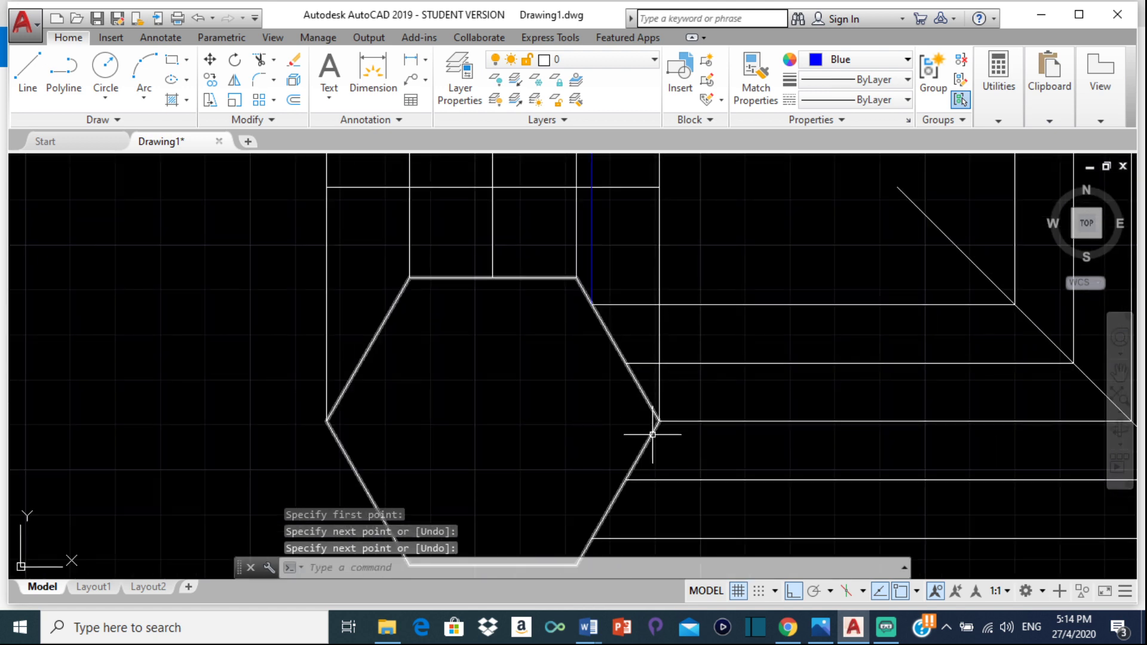
{"action": "key", "text": "Return"}
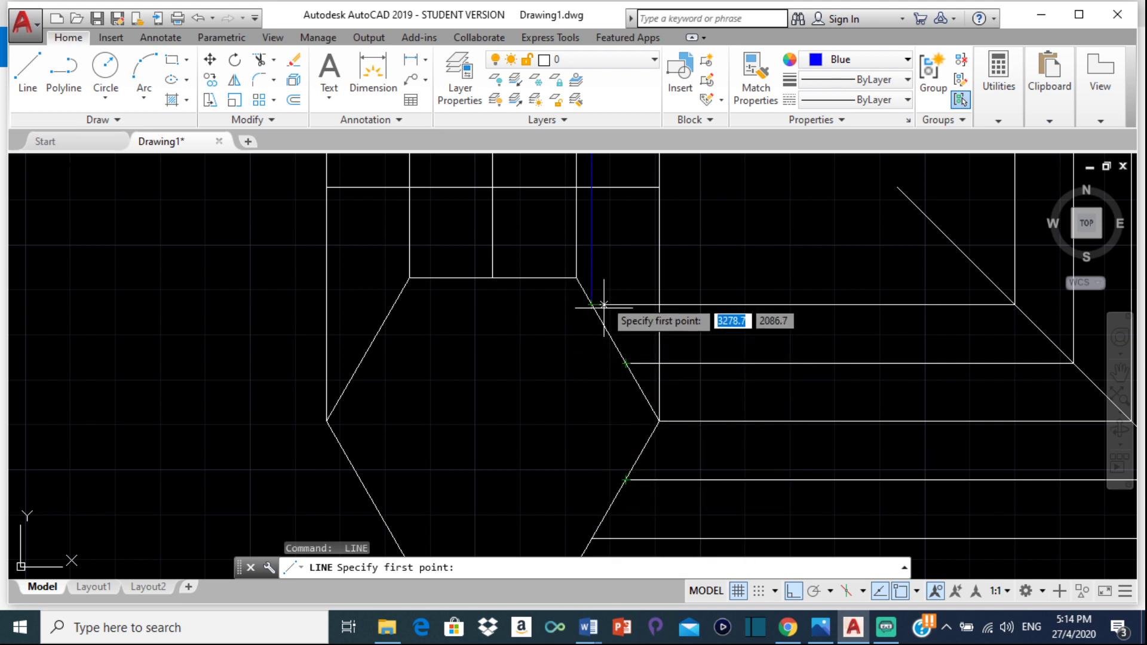
{"action": "left_click", "coordinate": [624, 363]}
{"action": "scroll", "coordinate": [584, 289], "scroll_direction": "down", "scroll_amount": 3}
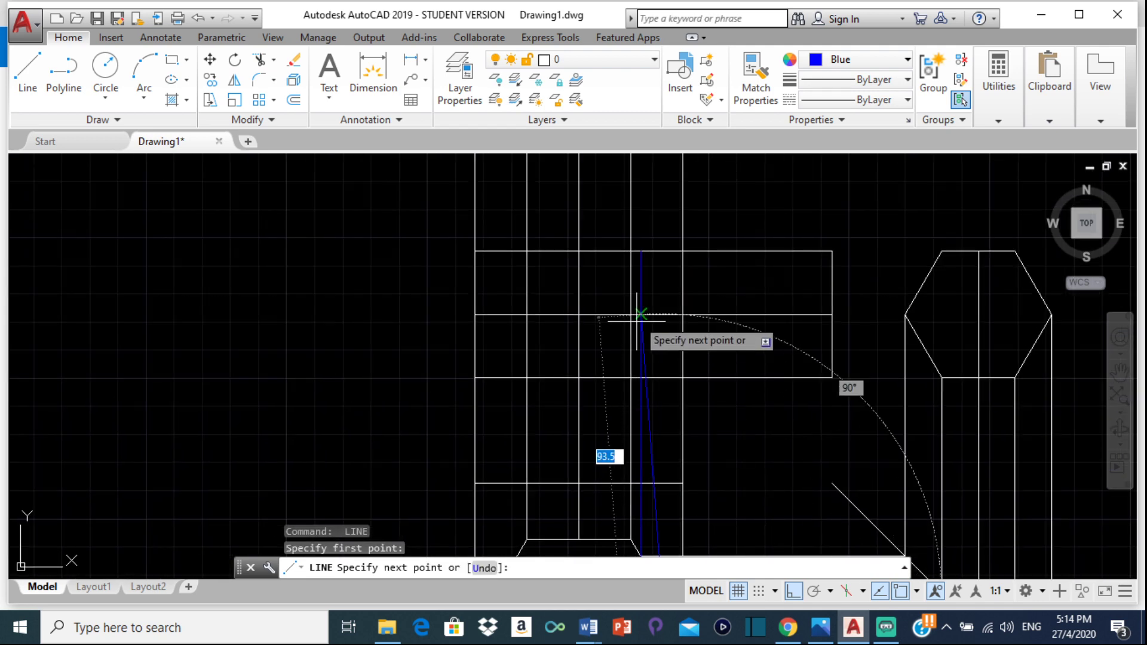
{"action": "left_click", "coordinate": [662, 251]}
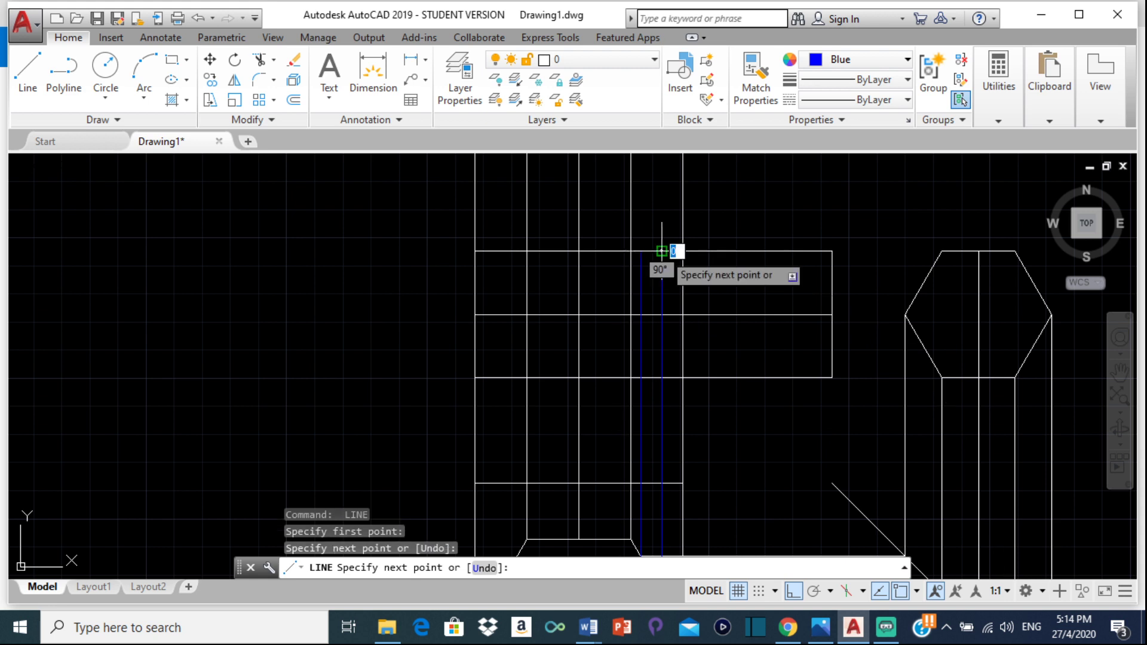
{"action": "key", "text": "Return"}
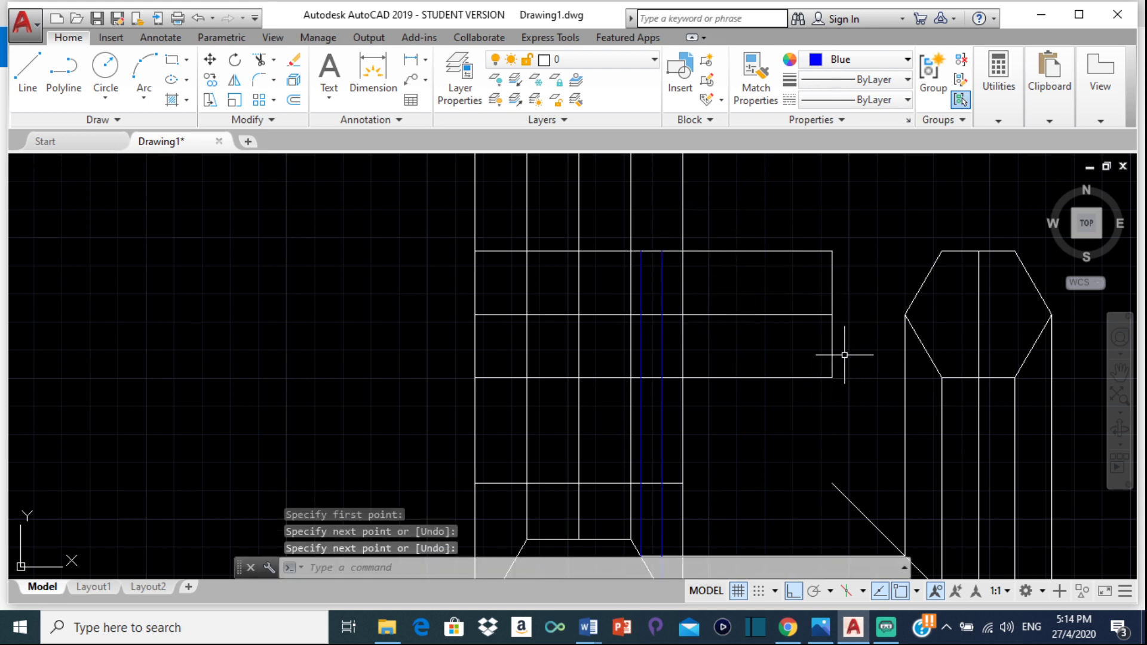
- Following Interpen.jpg, draw the yellow V-shaped interpenetration line with Ortho off, joining the blue lines' crossings with the horizontal prism's top, middle and bottom edges
{"action": "scroll", "coordinate": [817, 282], "scroll_direction": "down", "scroll_amount": 3}
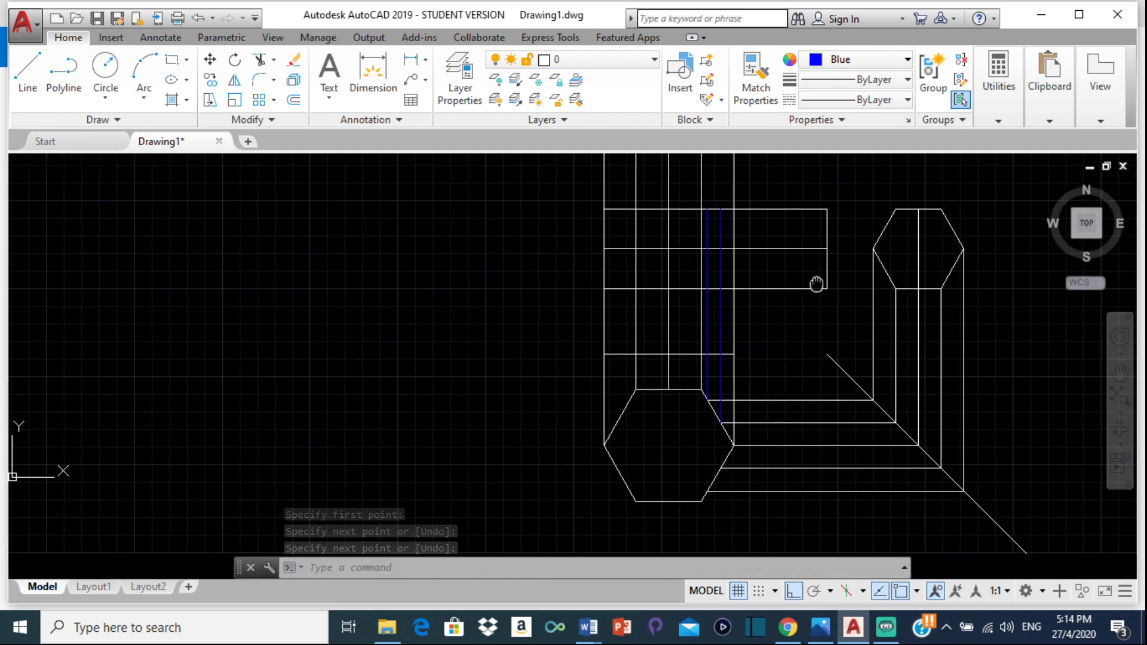
{"action": "left_click", "coordinate": [823, 627]}
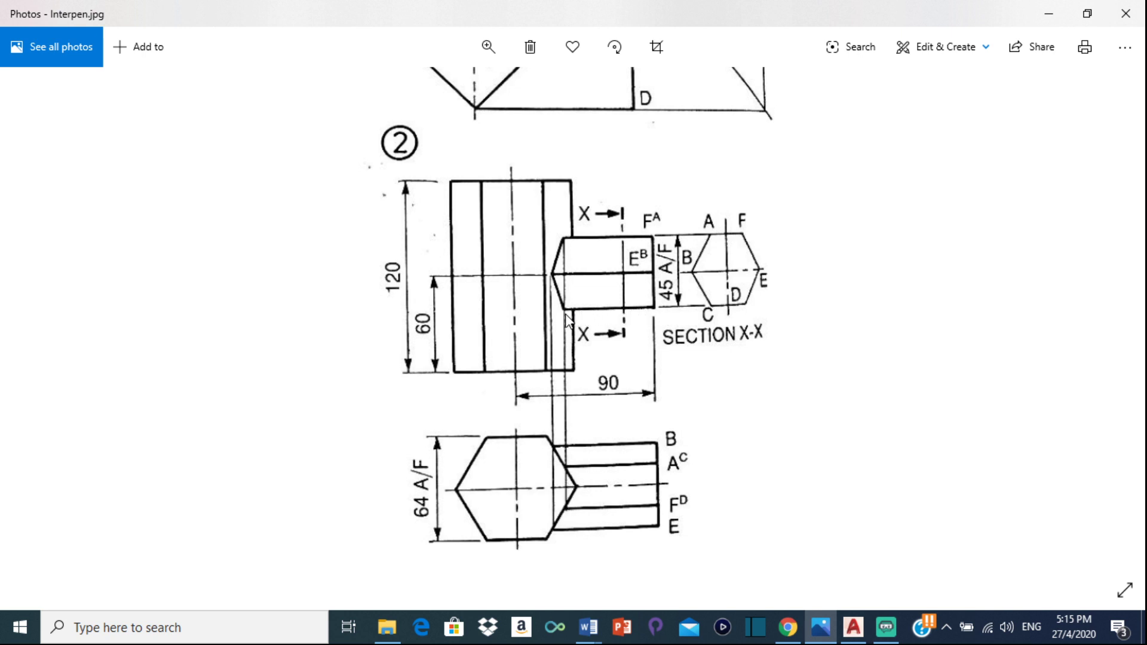
{"action": "left_click", "coordinate": [854, 628]}
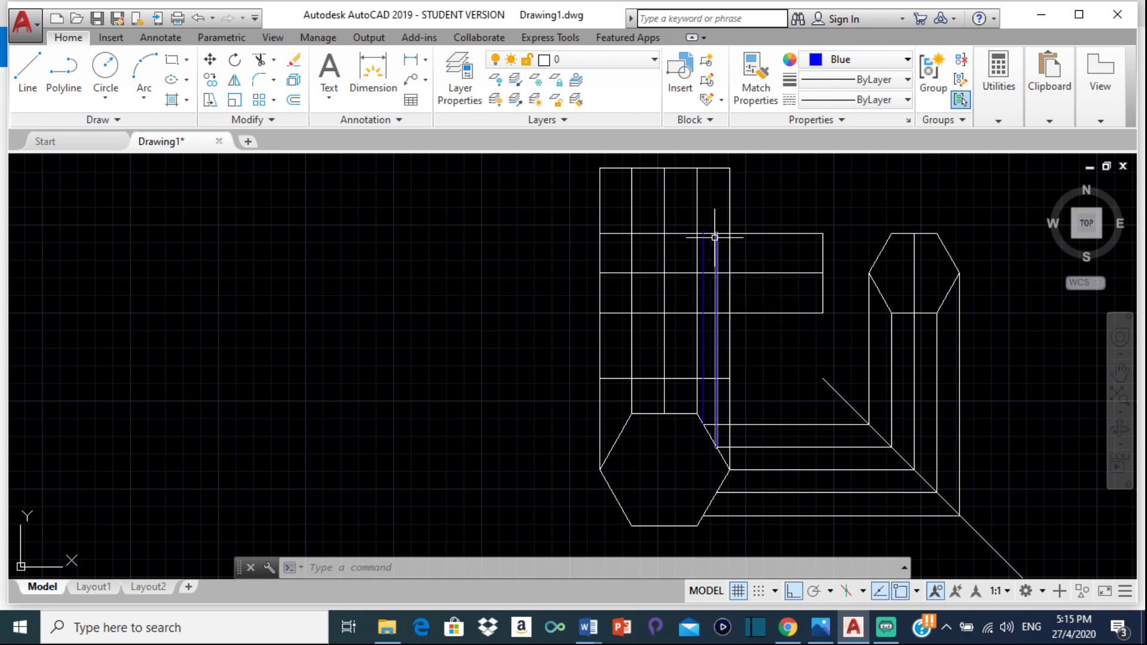
{"action": "left_click", "coordinate": [21, 69]}
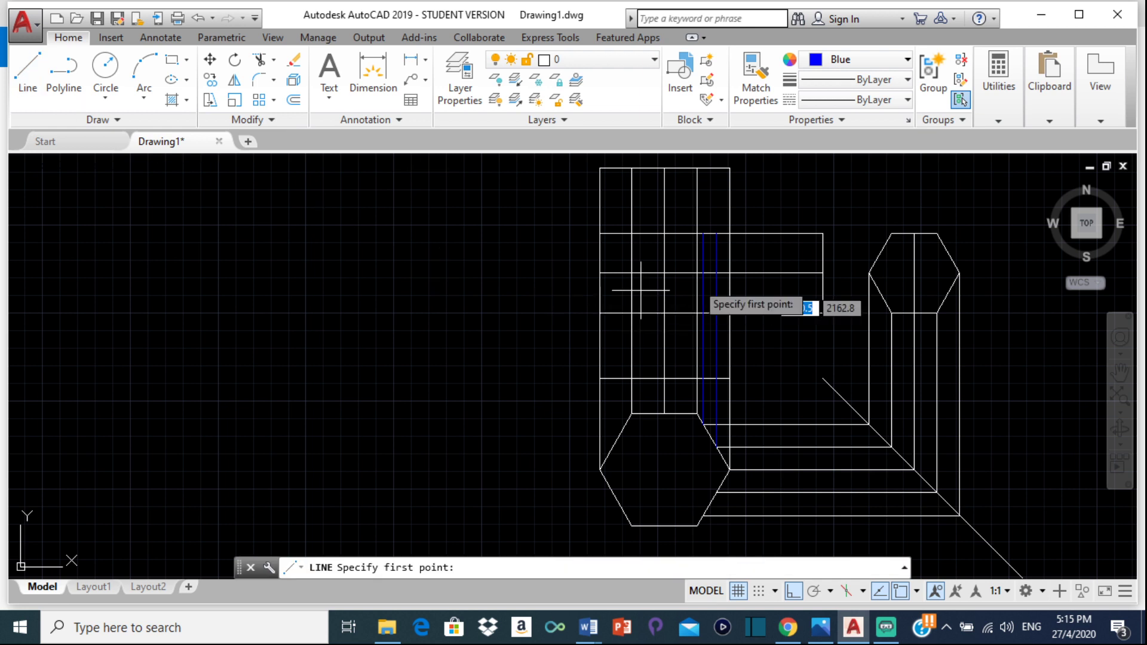
{"action": "left_click", "coordinate": [793, 592]}
{"action": "scroll", "coordinate": [702, 251], "scroll_direction": "up", "scroll_amount": 2}
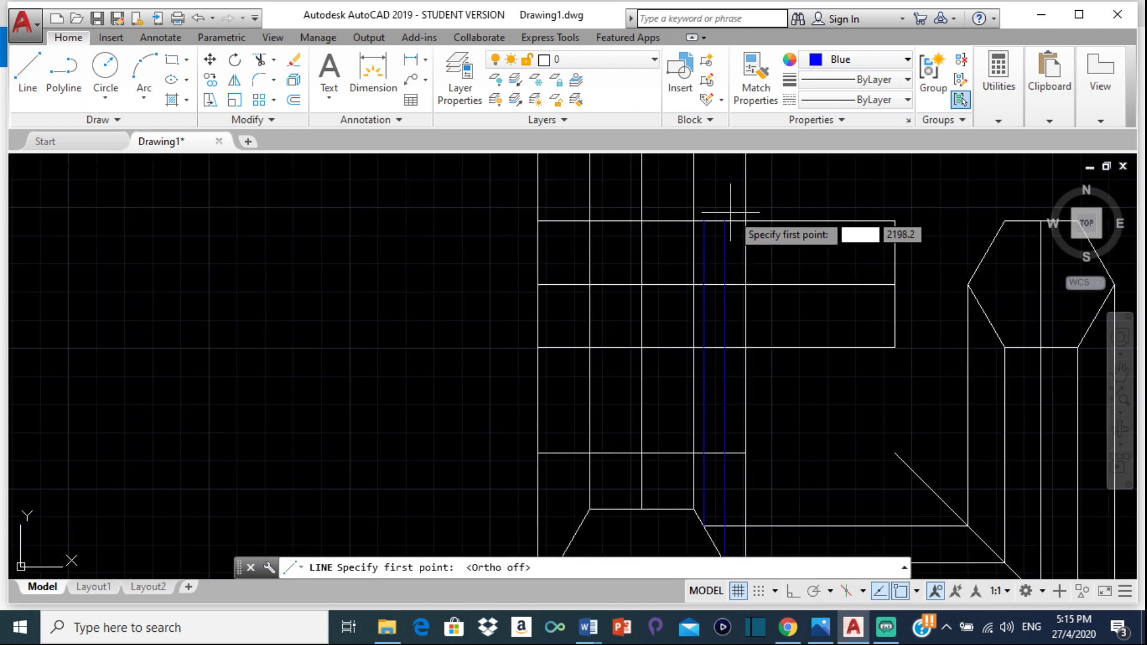
{"action": "left_click", "coordinate": [848, 57]}
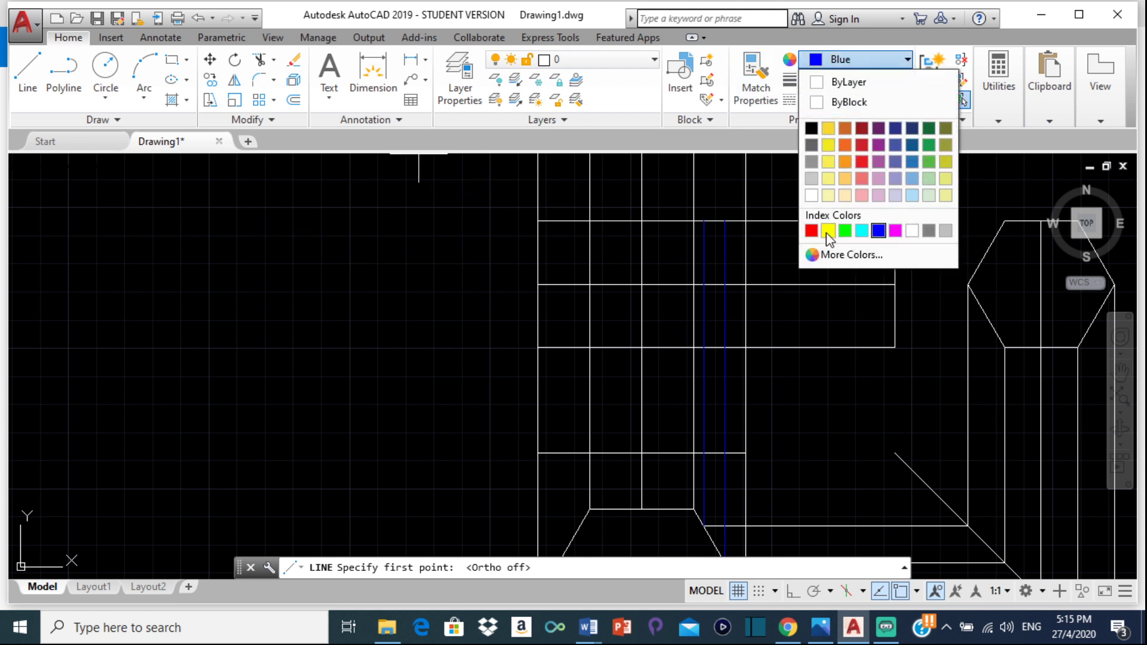
{"action": "left_click", "coordinate": [828, 233]}
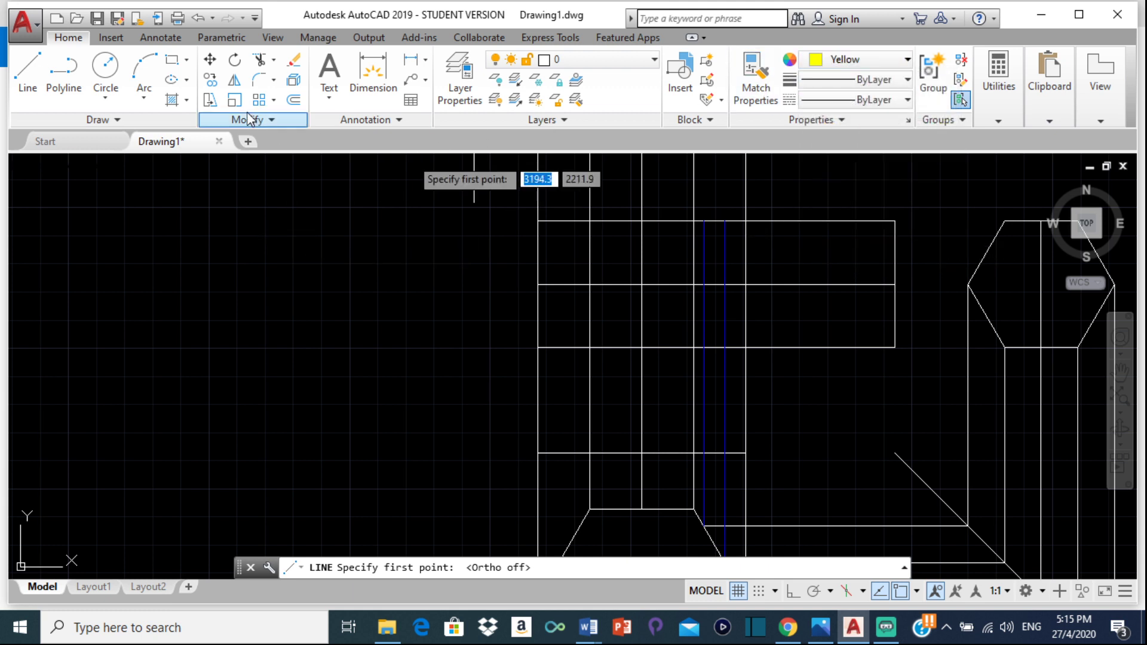
{"action": "left_click", "coordinate": [725, 221]}
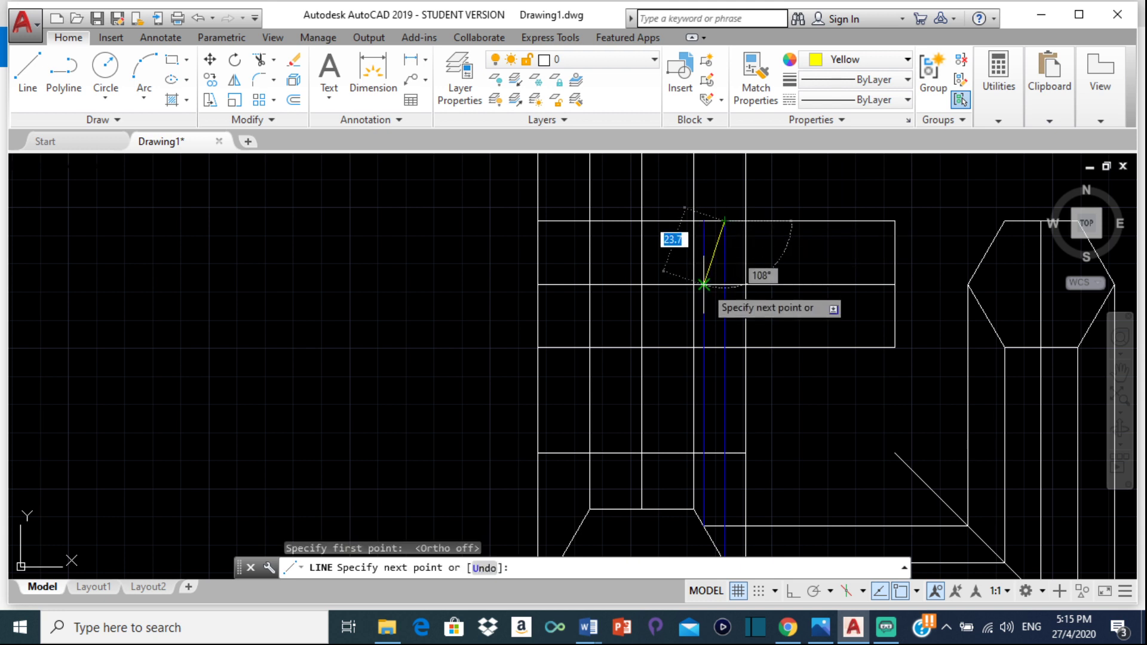
{"action": "left_click", "coordinate": [704, 285]}
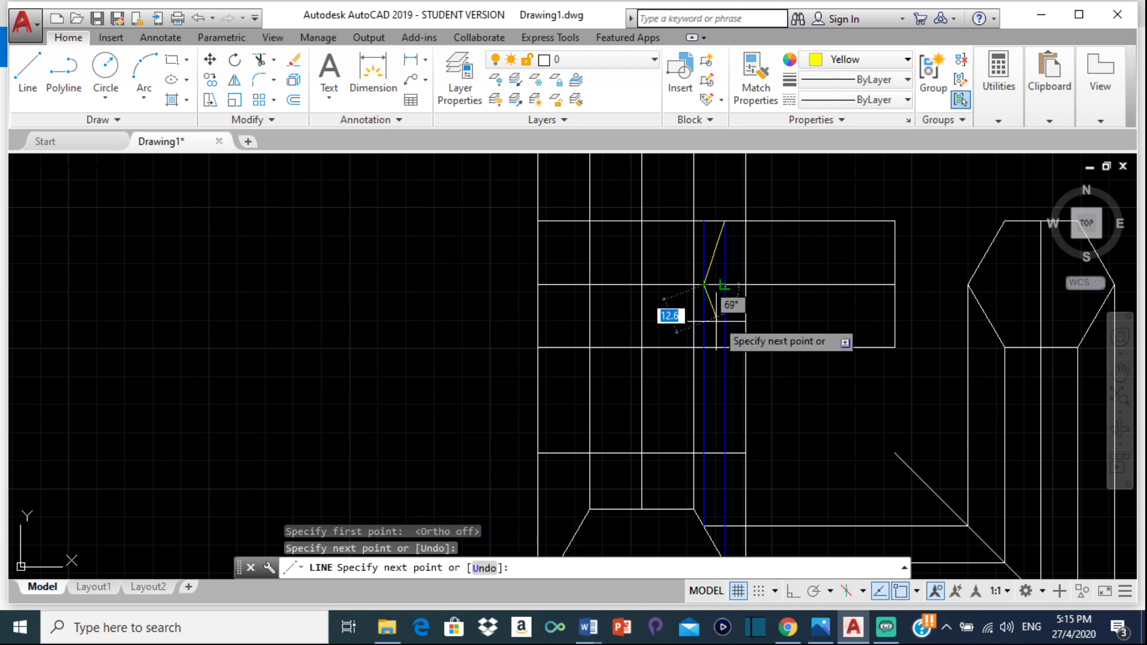
{"action": "left_click", "coordinate": [724, 347]}
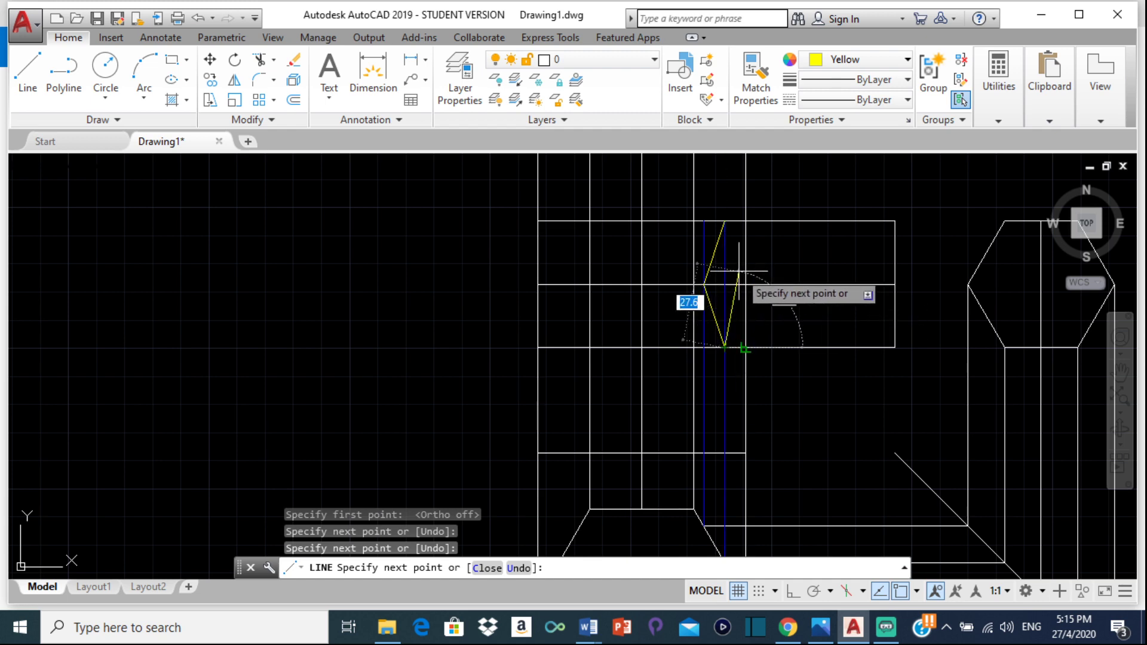
{"action": "key", "text": "Return"}
- Following Interpen.jpg, trace the horizontal prism's top, right and bottom edges in yellow between the two ends of the V-shaped interpenetration line
{"action": "middle_click_drag", "start_coordinate": [782, 393], "coordinate": [748, 347]}
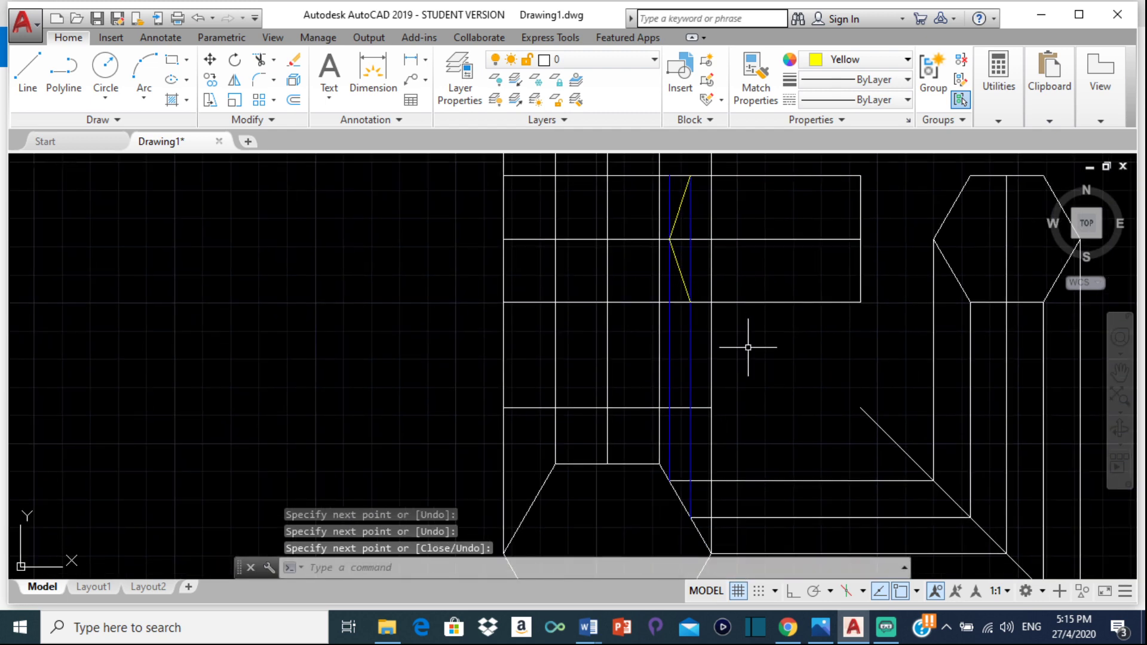
{"action": "scroll", "coordinate": [757, 394], "scroll_direction": "down", "scroll_amount": 2}
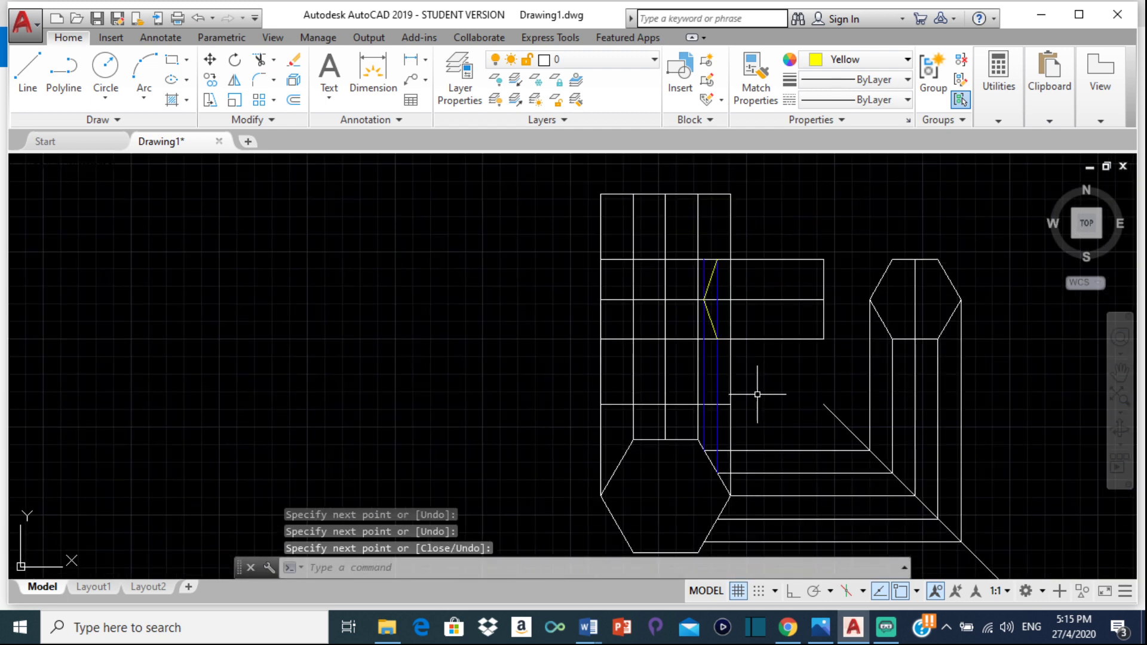
{"action": "left_click", "coordinate": [835, 633]}
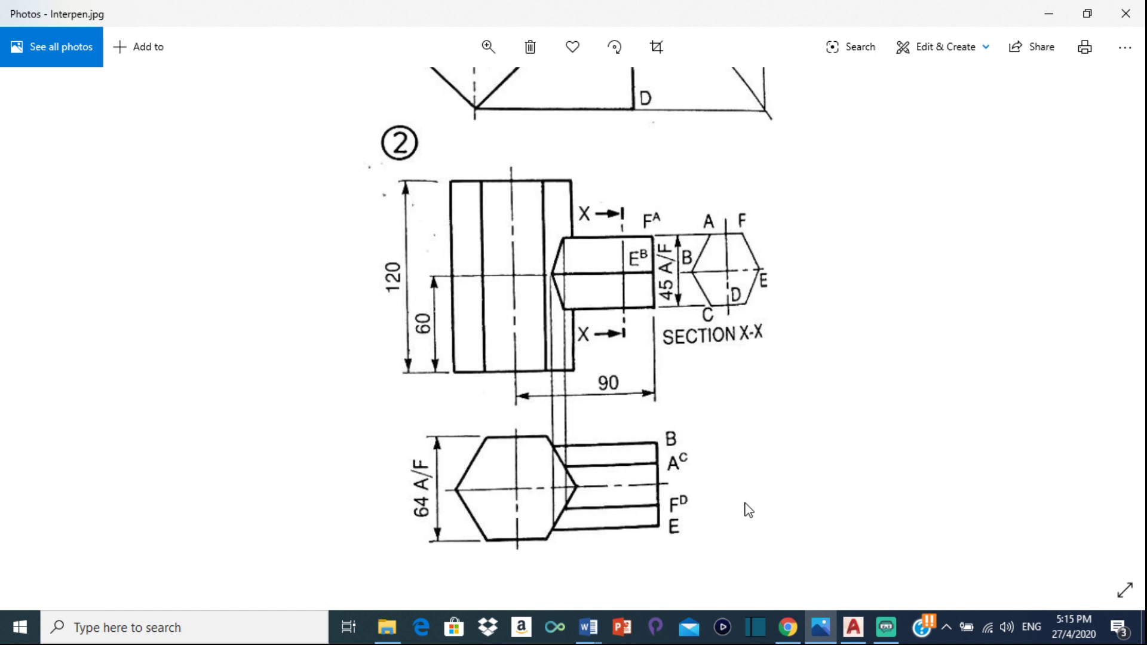
{"action": "left_click", "coordinate": [853, 627]}
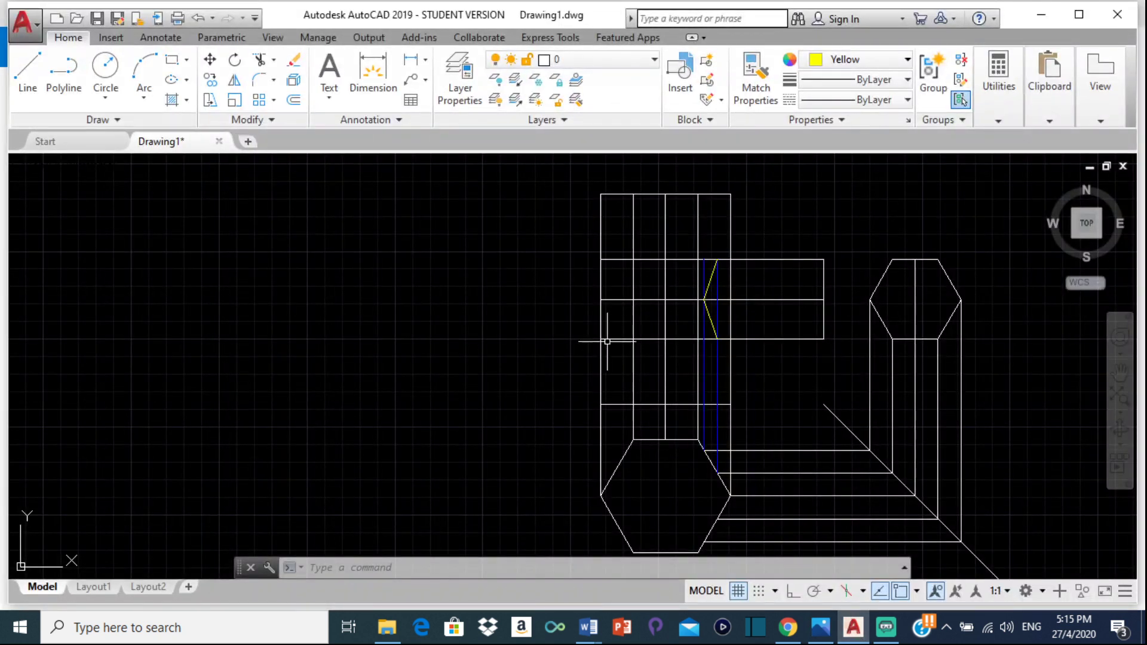
{"action": "left_click", "coordinate": [27, 74]}
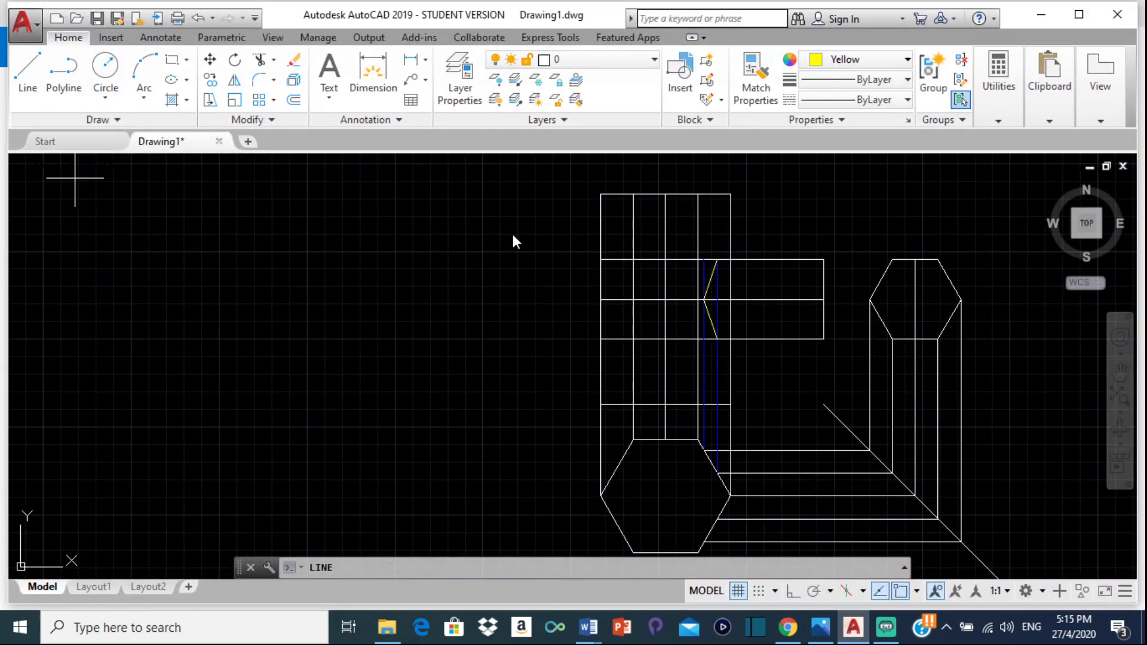
{"action": "scroll", "coordinate": [717, 263], "scroll_direction": "up", "scroll_amount": 4}
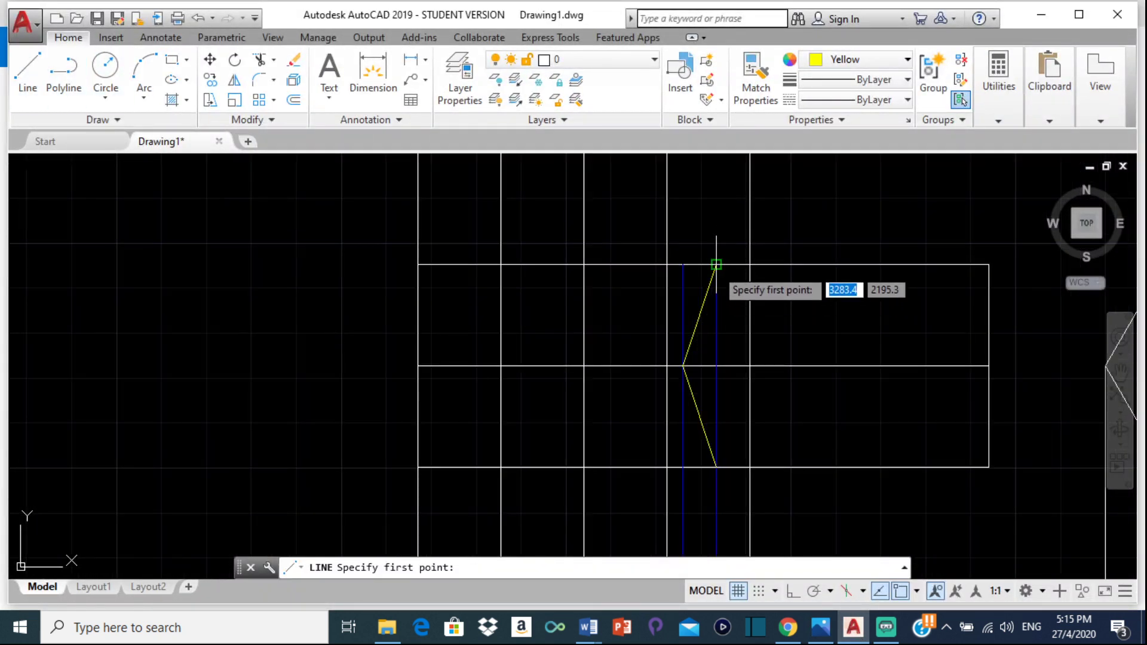
{"action": "left_click", "coordinate": [716, 264]}
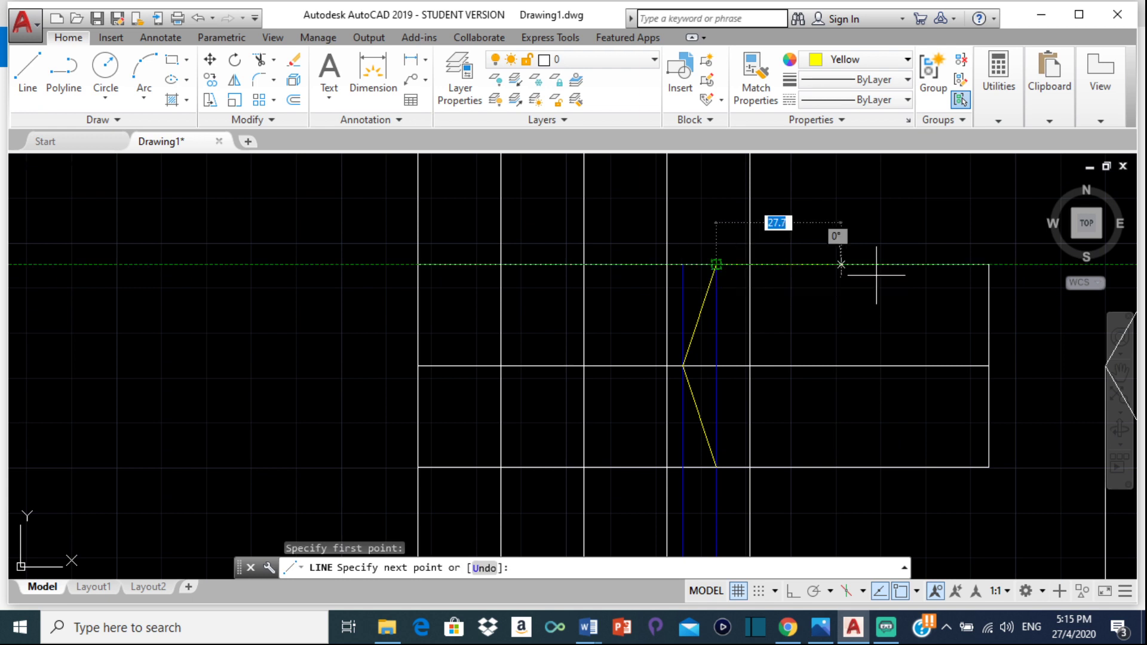
{"action": "left_click", "coordinate": [989, 264]}
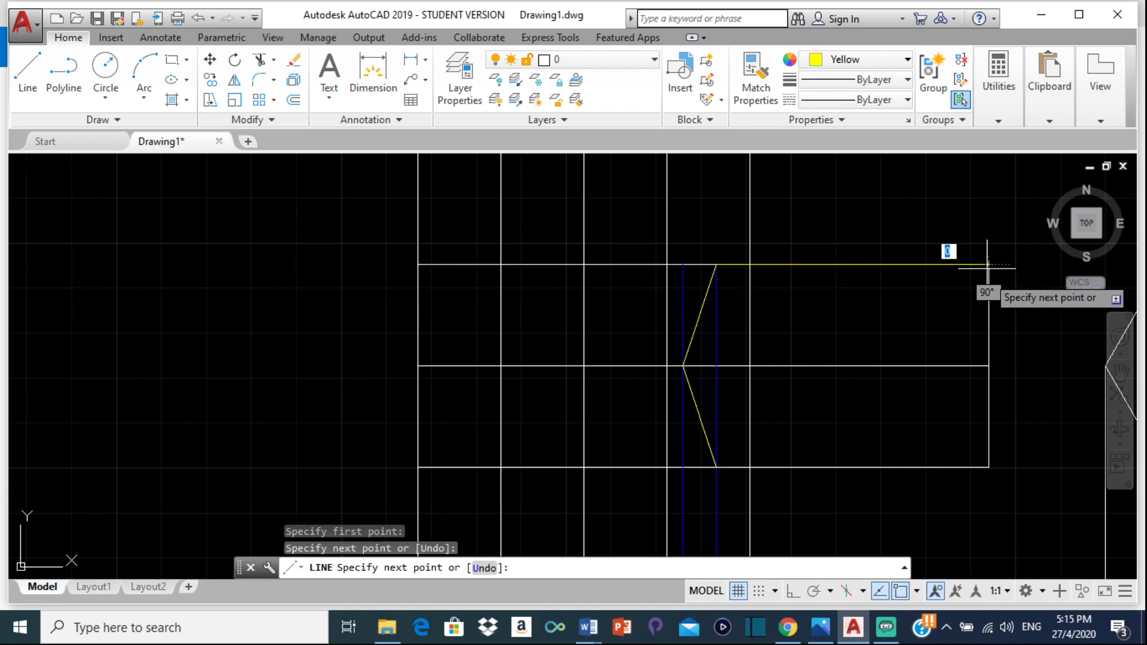
{"action": "left_click", "coordinate": [989, 466]}
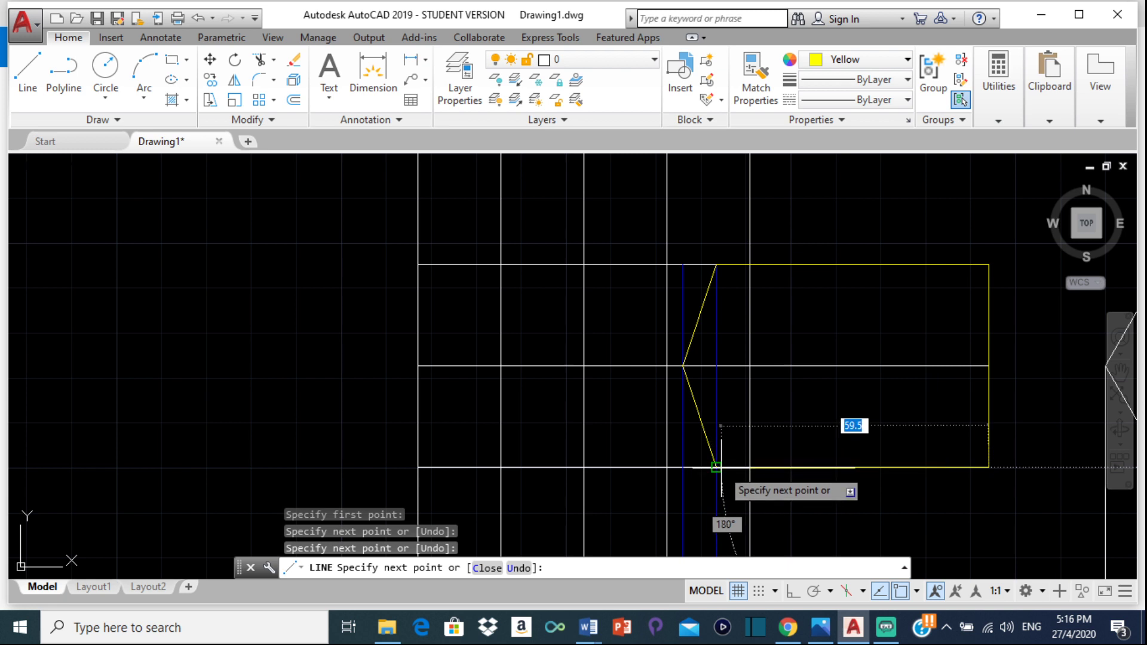
{"action": "left_click", "coordinate": [716, 467]}
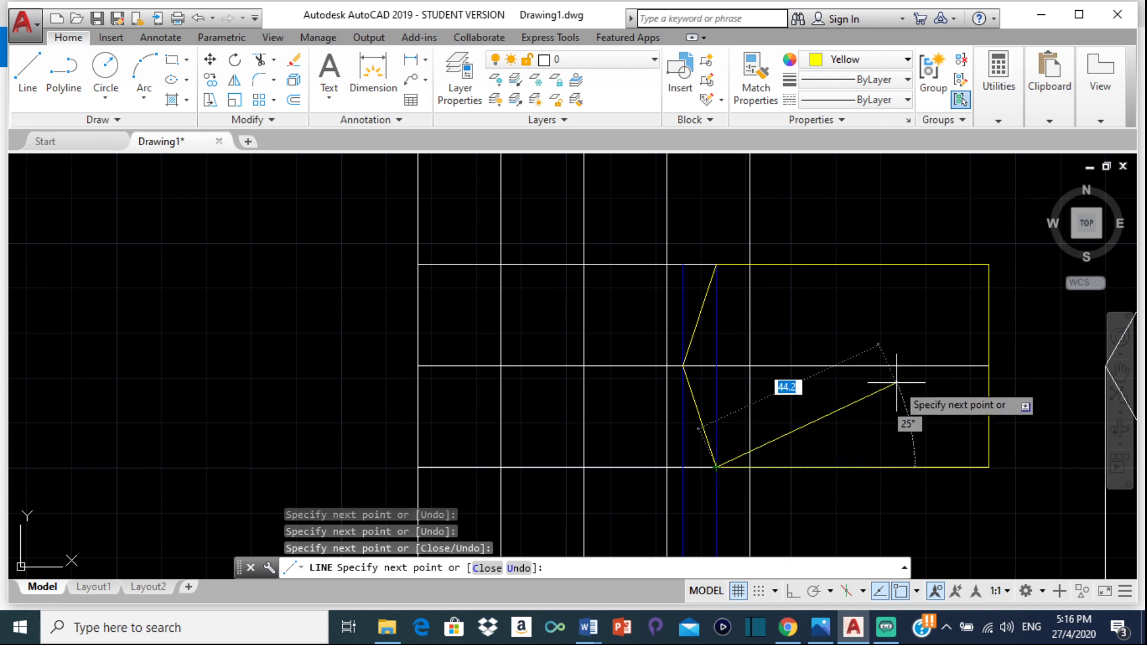
{"action": "key", "text": "Return"}
{"action": "scroll", "coordinate": [569, 287], "scroll_direction": "down", "scroll_amount": 2}
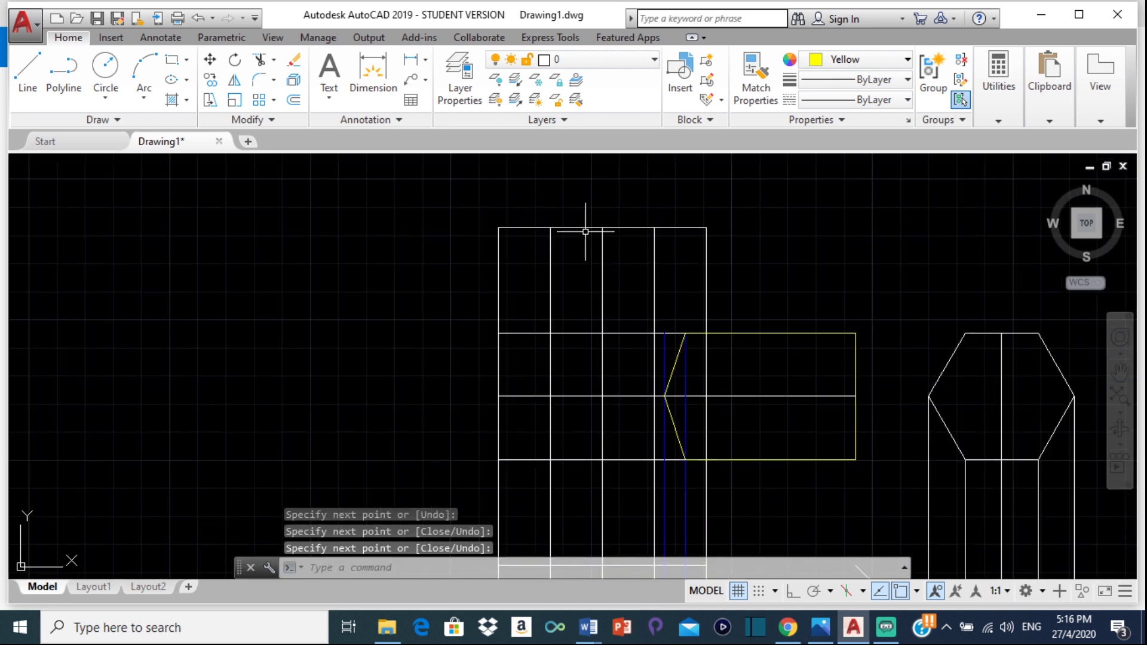
{"action": "left_click", "coordinate": [581, 227]}
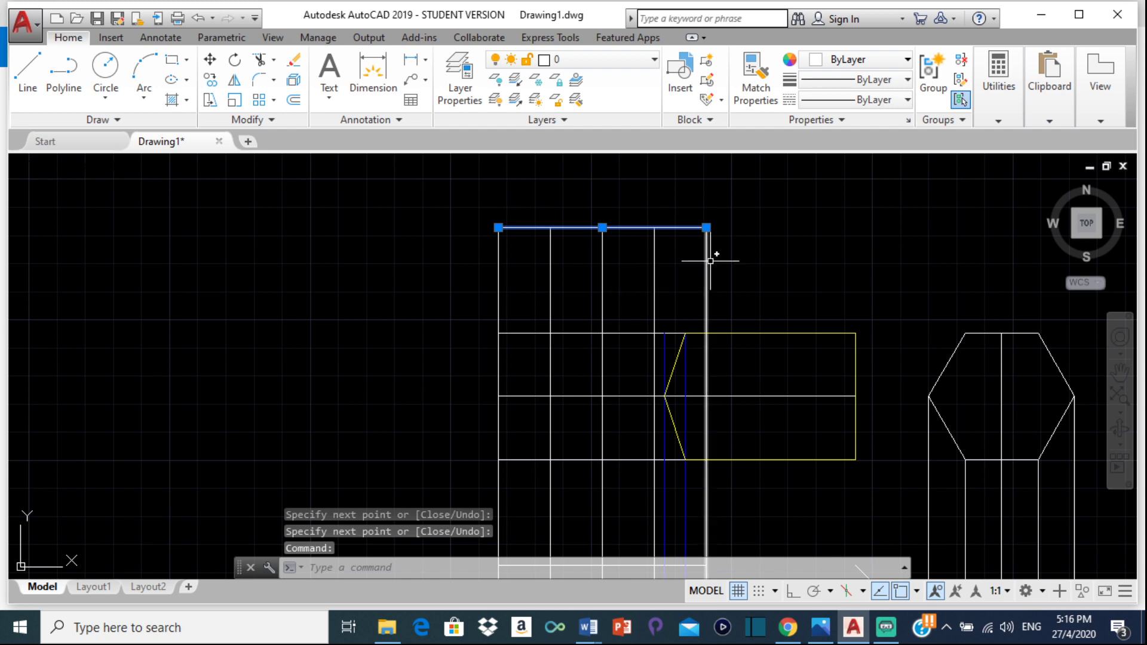
{"action": "left_click", "coordinate": [499, 281]}
{"action": "scroll", "coordinate": [538, 286], "scroll_direction": "down", "scroll_amount": 5}
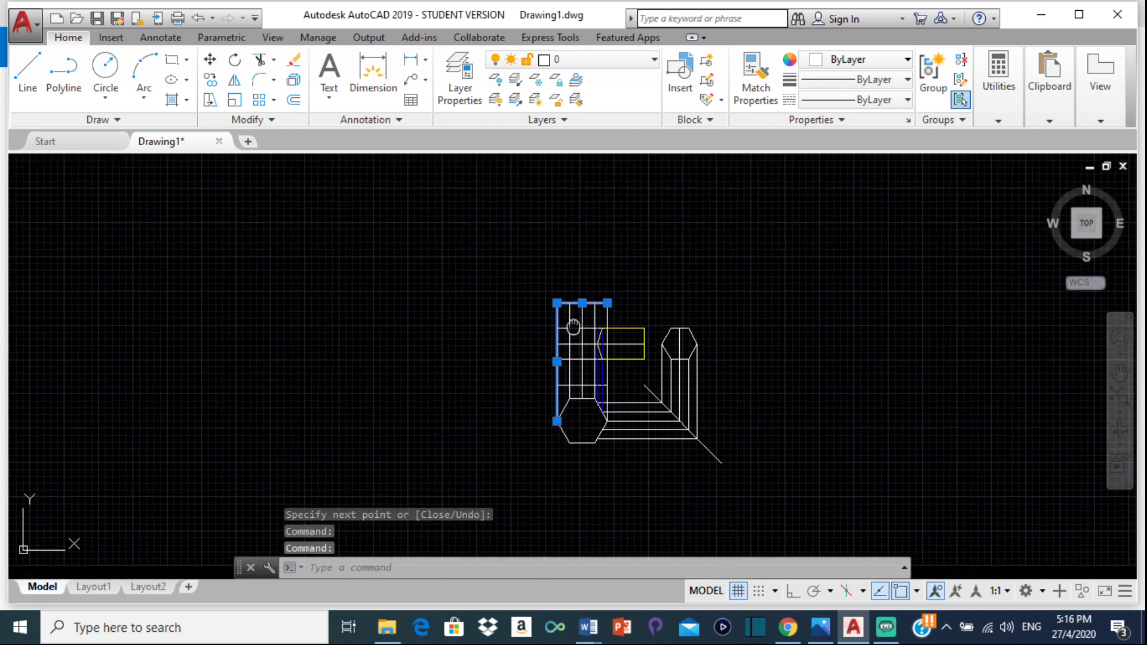
{"action": "scroll", "coordinate": [580, 294], "scroll_direction": "up", "scroll_amount": 6}
{"action": "scroll", "coordinate": [580, 294], "scroll_direction": "down", "scroll_amount": 4}
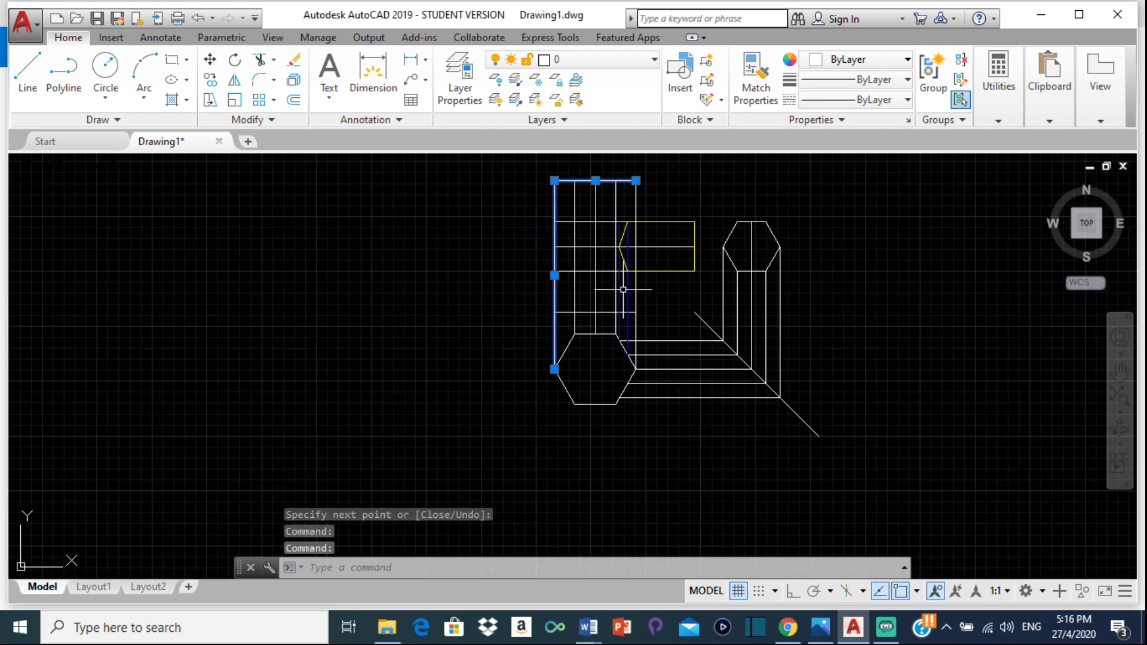
{"action": "key", "text": "Escape"}
- Trim the vertical prism's five vertical lines below its bottom edge in the elevation
{"action": "scroll", "coordinate": [593, 383], "scroll_direction": "up", "scroll_amount": 3}
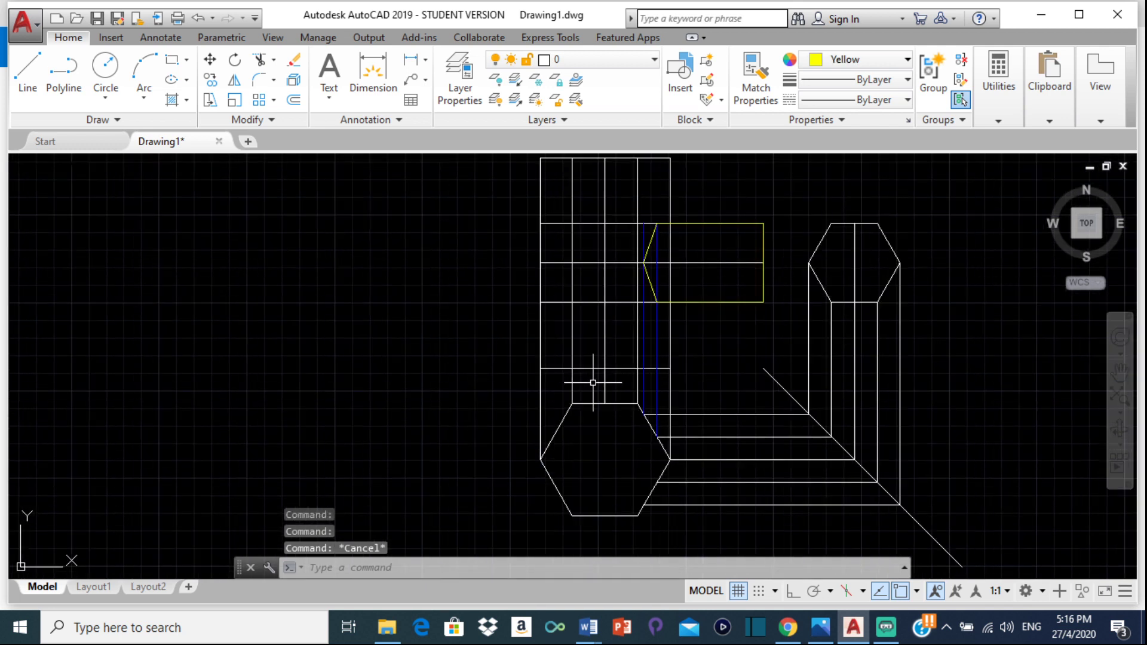
{"action": "type", "text": "tr"}
{"action": "key", "text": "Return"}
{"action": "key", "text": "Return"}
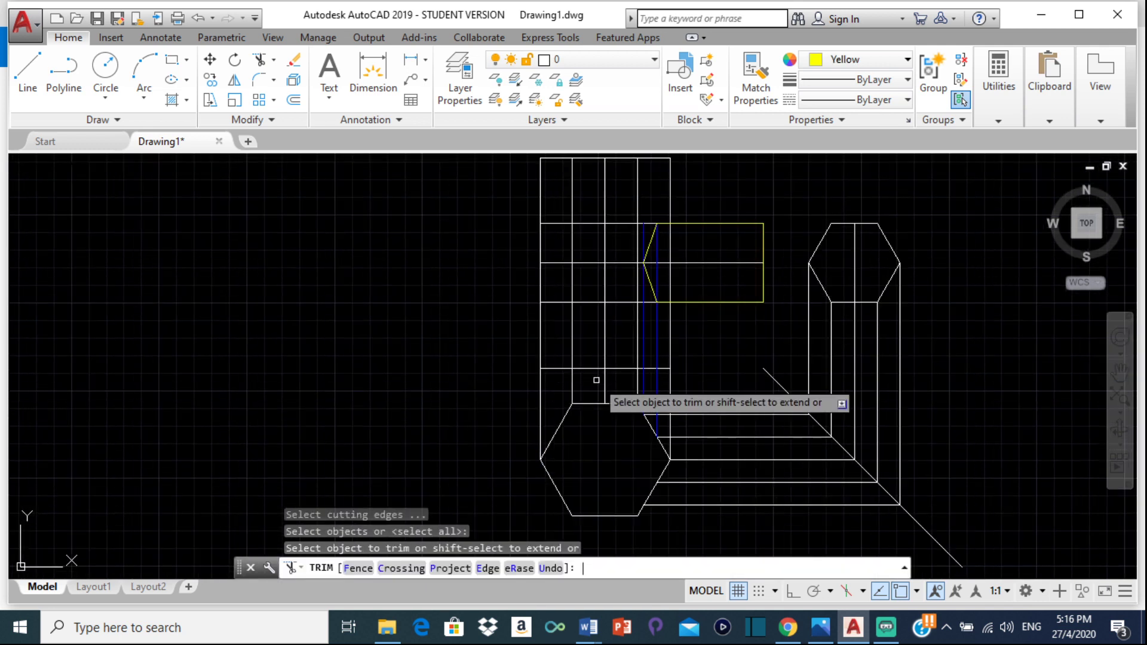
{"action": "left_click", "coordinate": [540, 413]}
{"action": "left_click", "coordinate": [572, 384]}
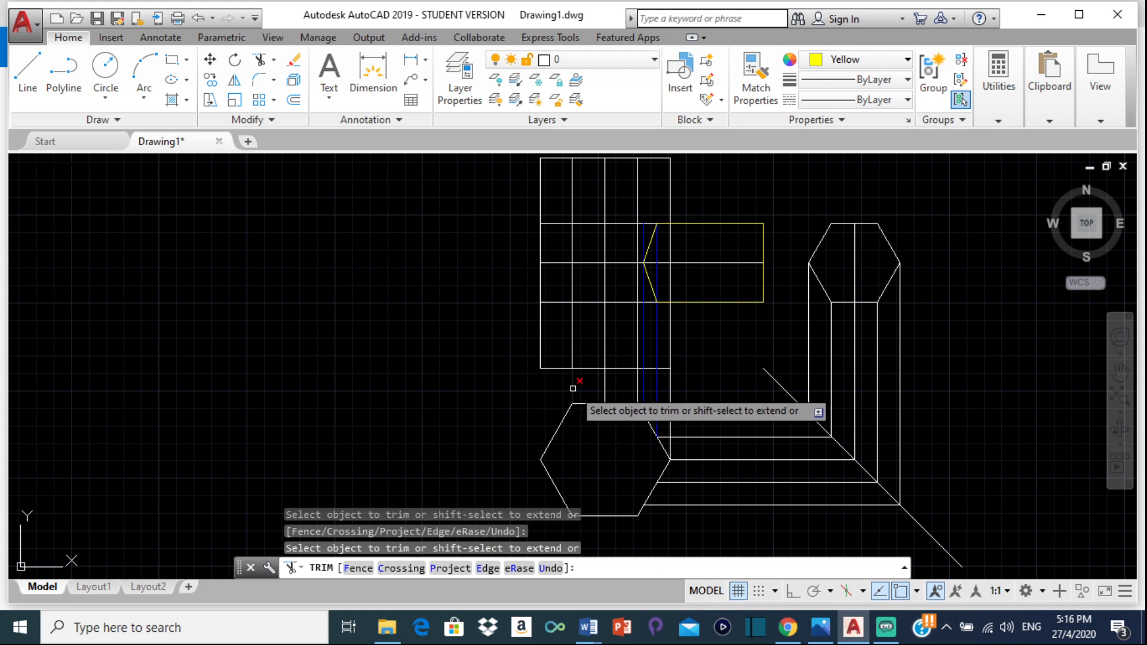
{"action": "left_click", "coordinate": [605, 384]}
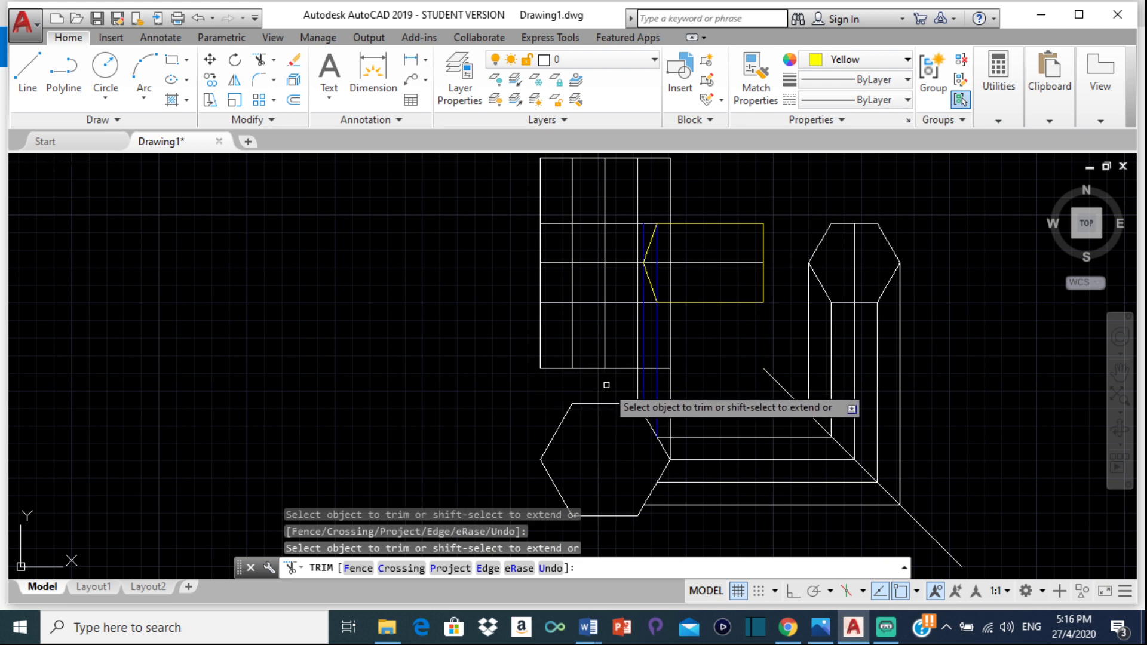
{"action": "left_click", "coordinate": [638, 382]}
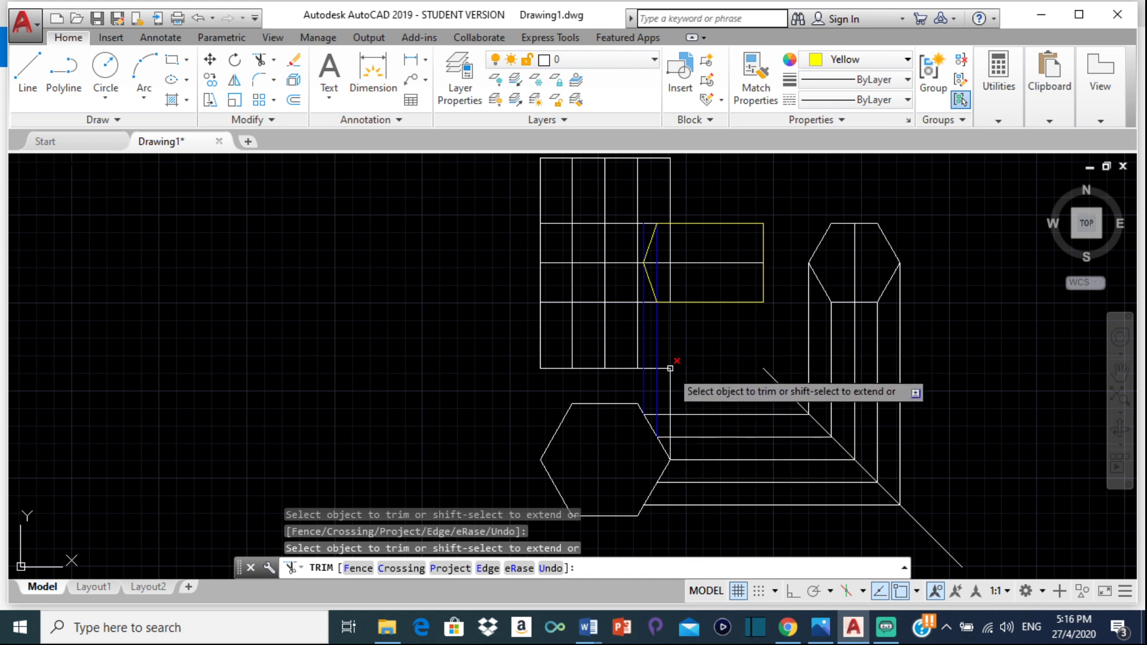
{"action": "left_click", "coordinate": [672, 389]}
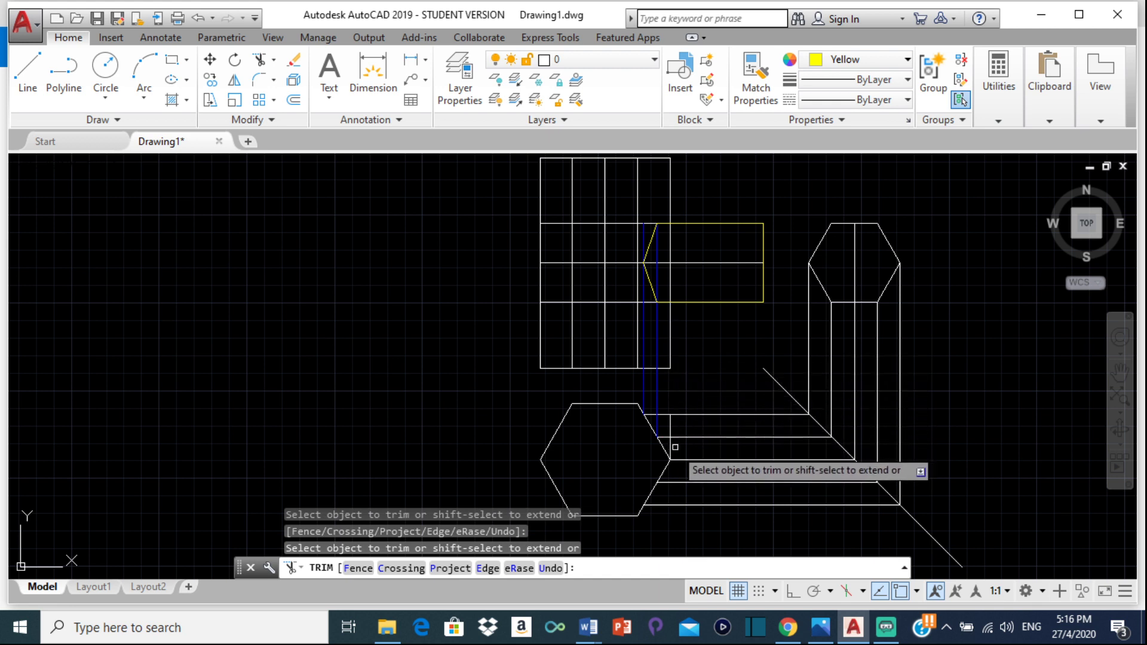
{"action": "key", "text": "Escape"}
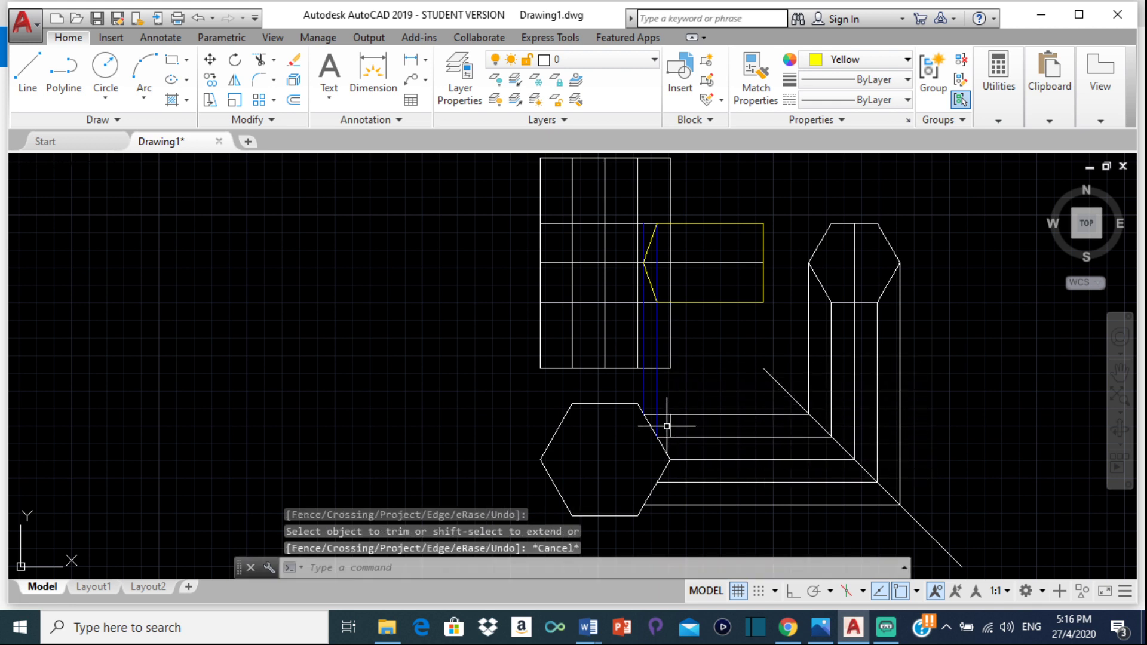
- Delete the leftover vertical segment beside the plan hexagon and the diagonal mitre line
{"action": "left_click", "coordinate": [670, 425]}
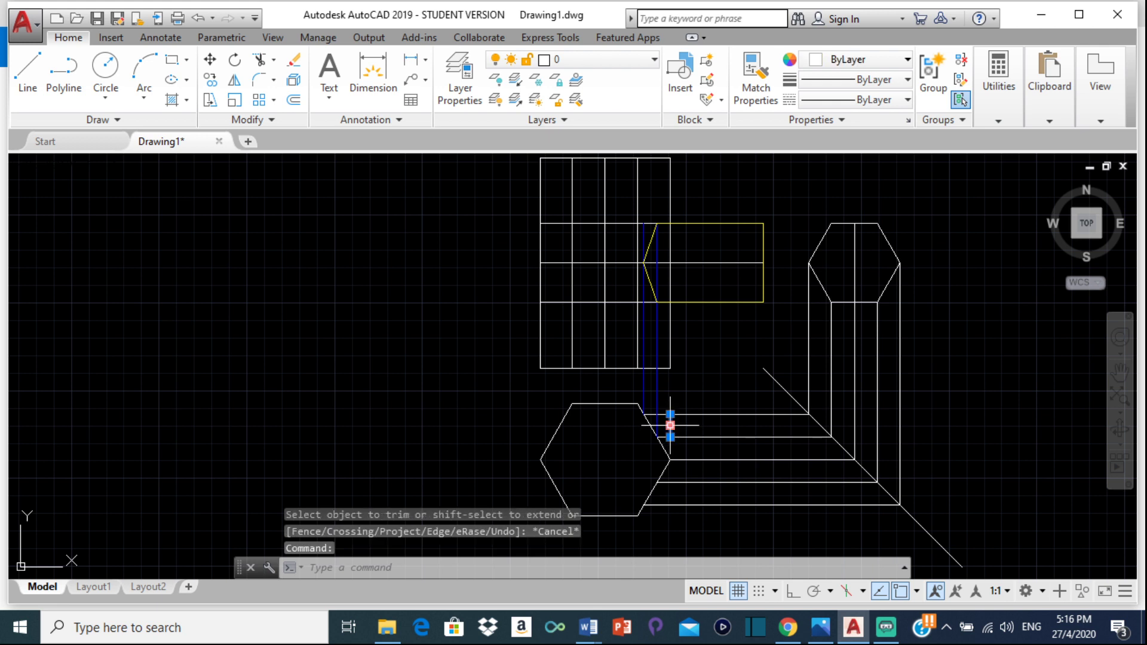
{"action": "key", "text": "Delete"}
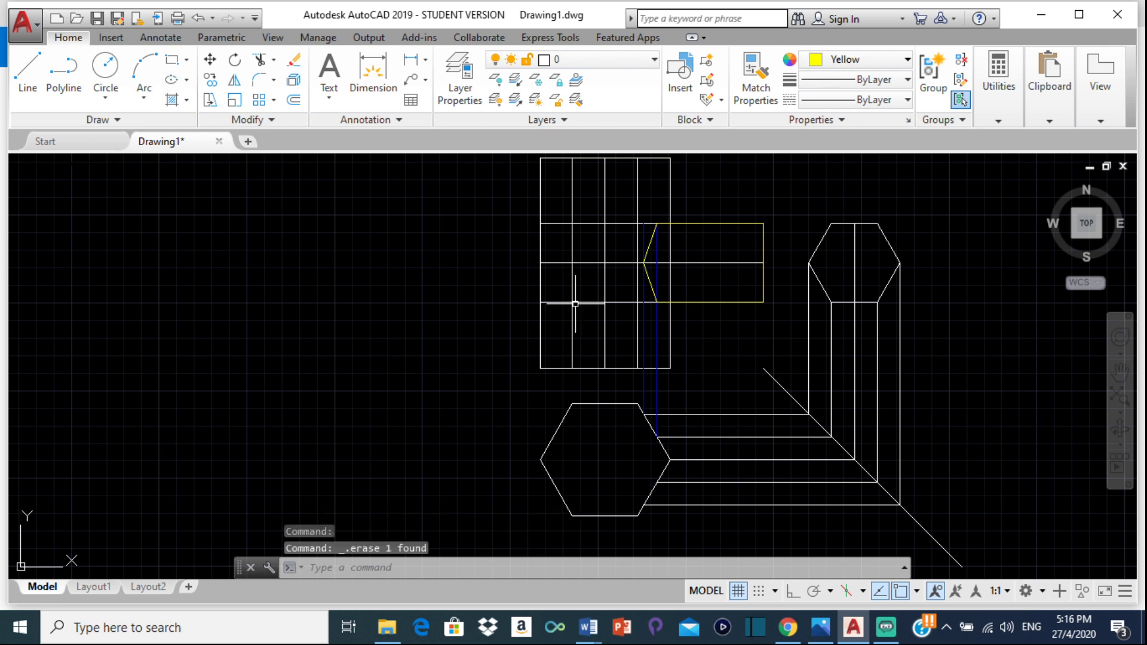
{"action": "left_click", "coordinate": [775, 380]}
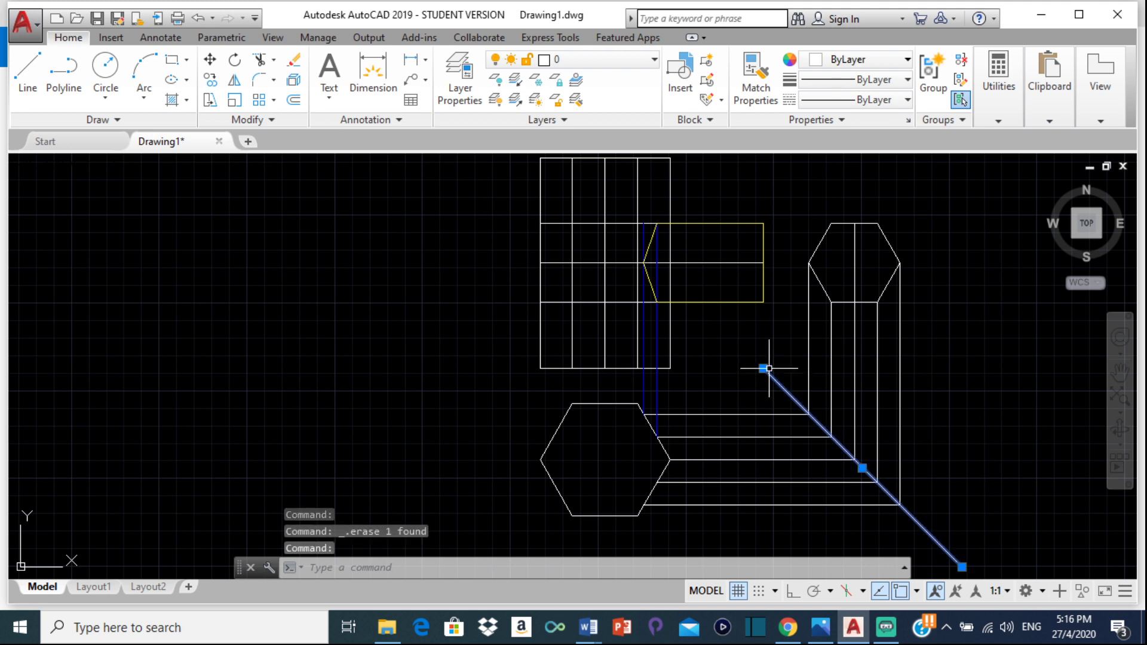
{"action": "key", "text": "Delete"}
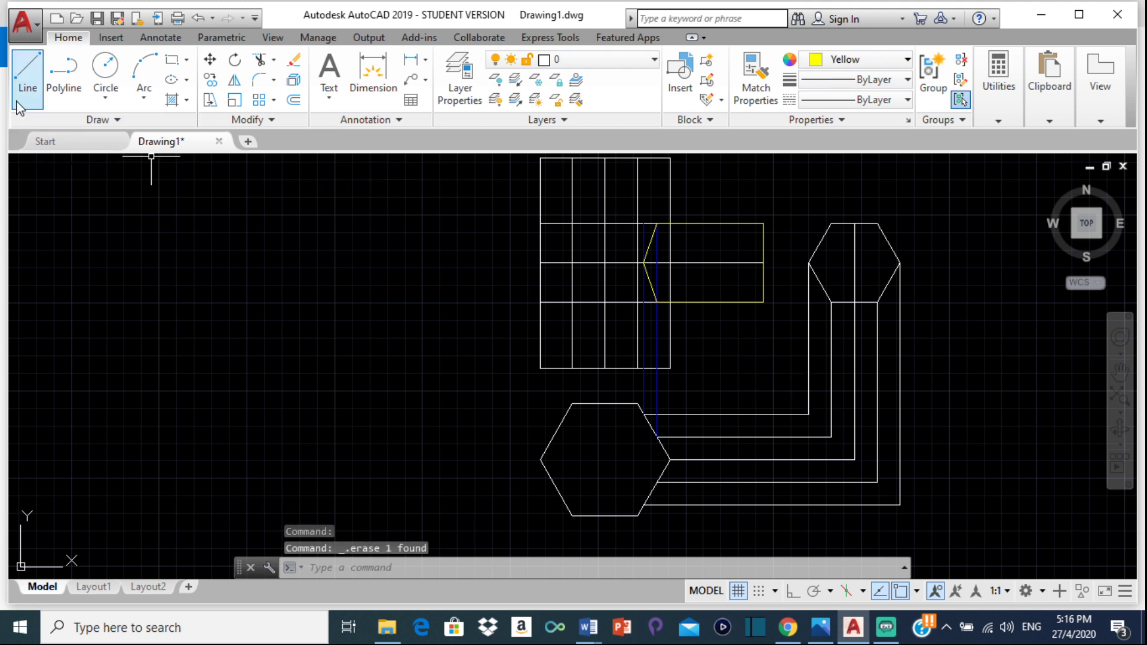
- With Ortho on, draw a yellow vertical line from the horizontal prism's lower right corner down to the plan's lowest projection line
{"action": "left_click", "coordinate": [27, 71]}
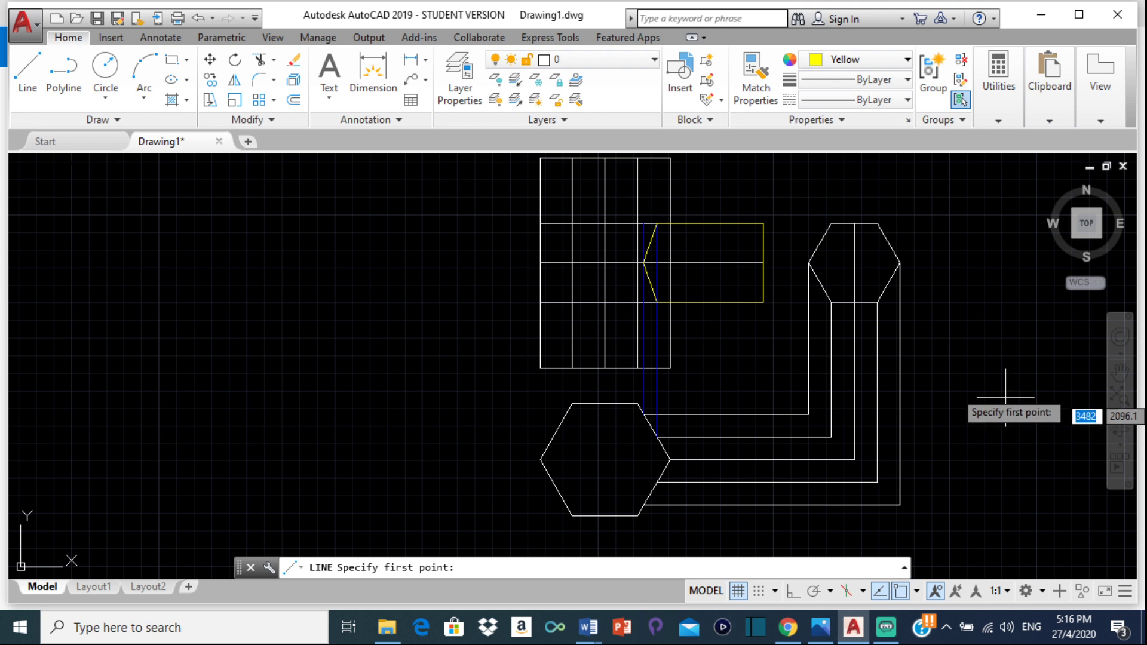
{"action": "left_click", "coordinate": [763, 303]}
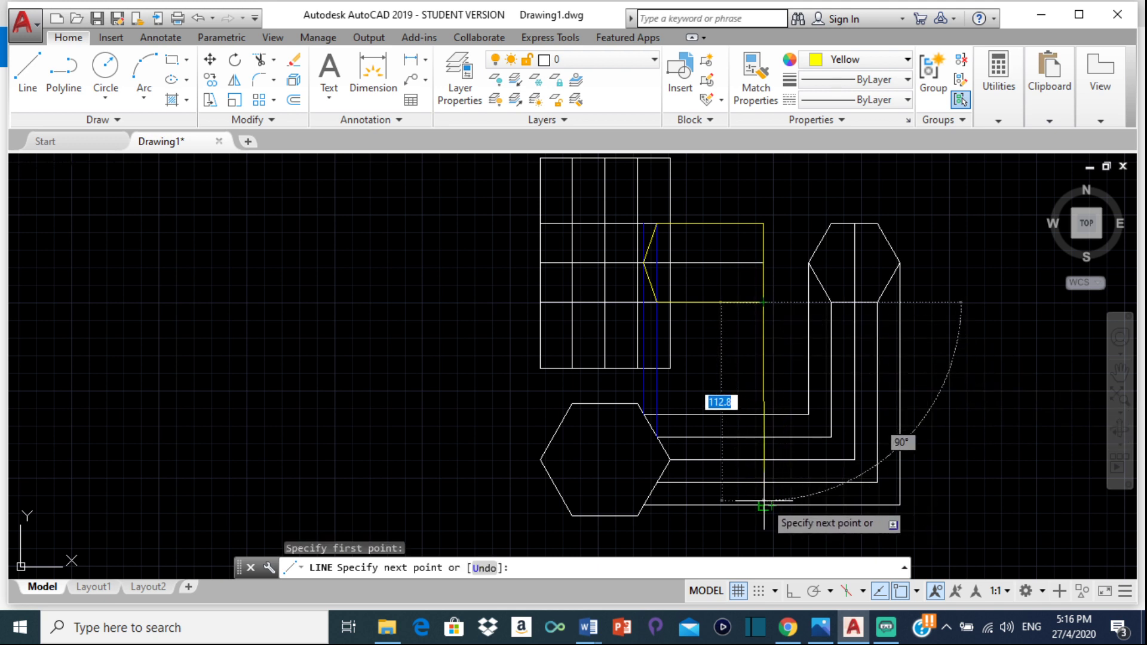
{"action": "left_click", "coordinate": [794, 590]}
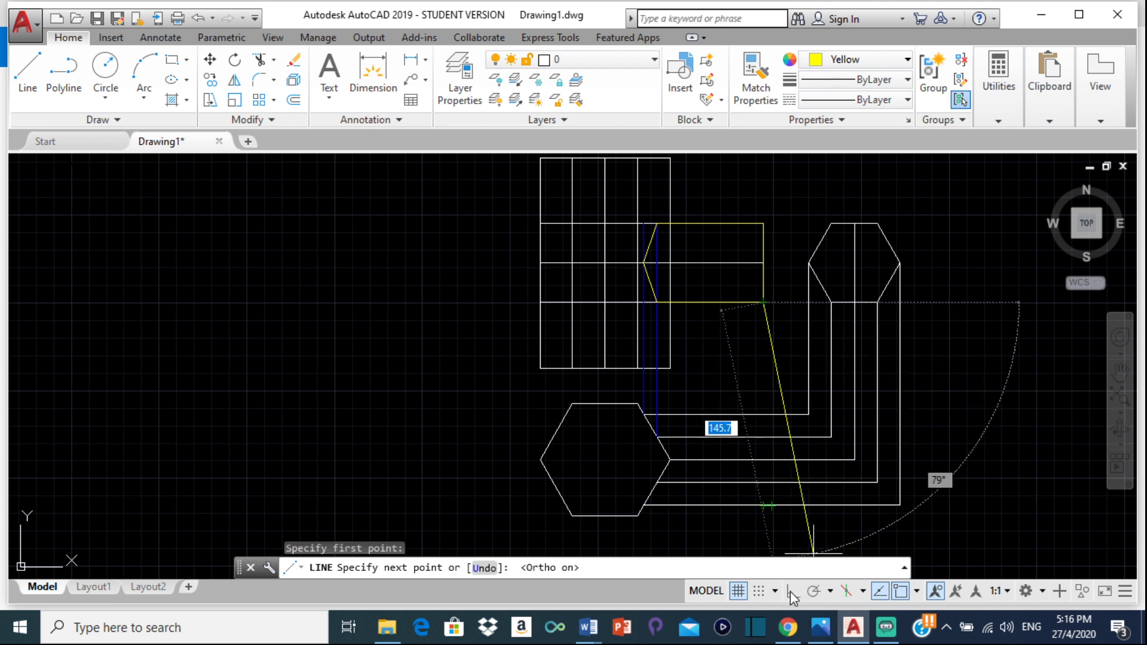
{"action": "left_click", "coordinate": [777, 504]}
{"action": "key", "text": "Escape"}
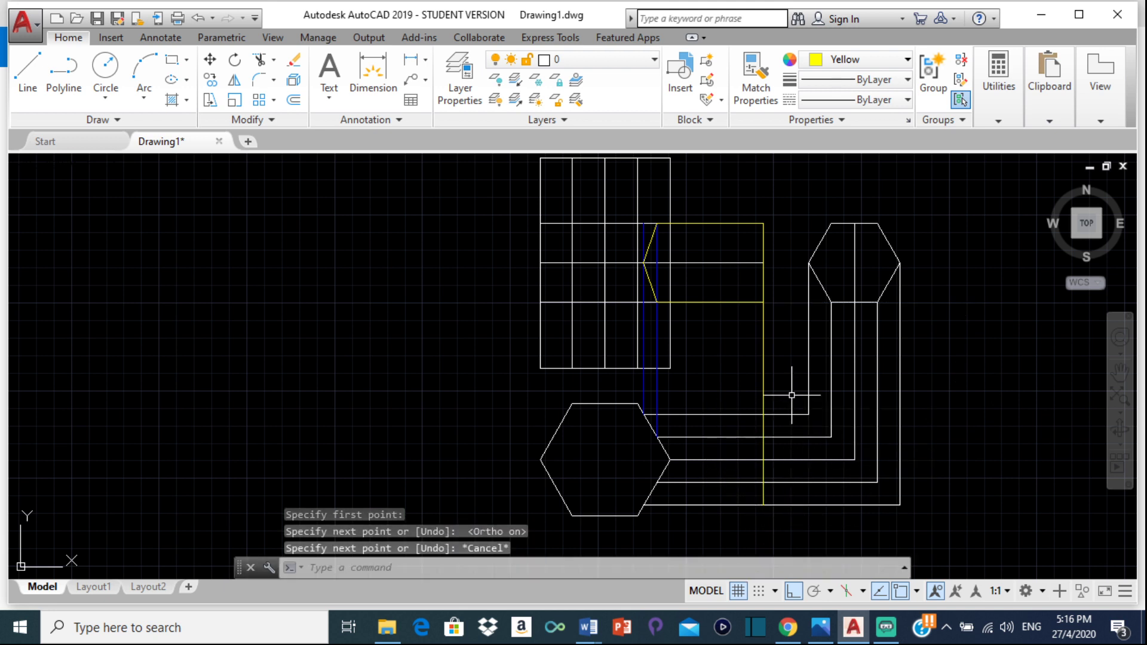
- Trim the new yellow vertical line between the horizontal prism's bottom edge and the plan's uppermost projection line
{"action": "key", "text": "Return"}
{"action": "key", "text": "Return"}
{"action": "left_click", "coordinate": [878, 451]}
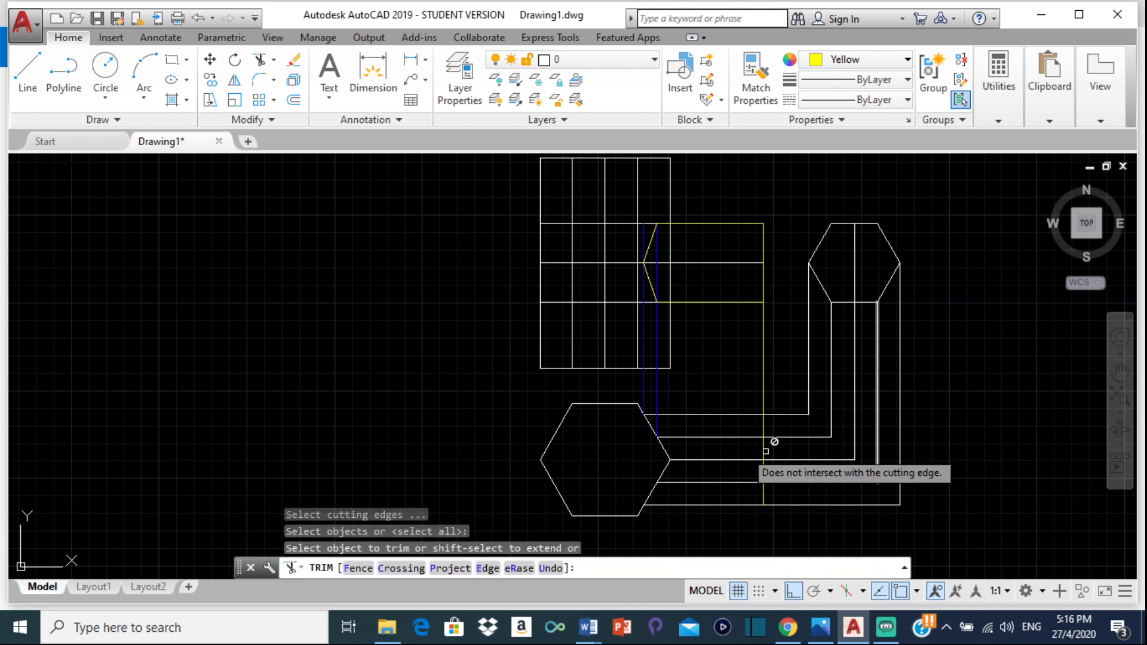
{"action": "left_click", "coordinate": [763, 353]}
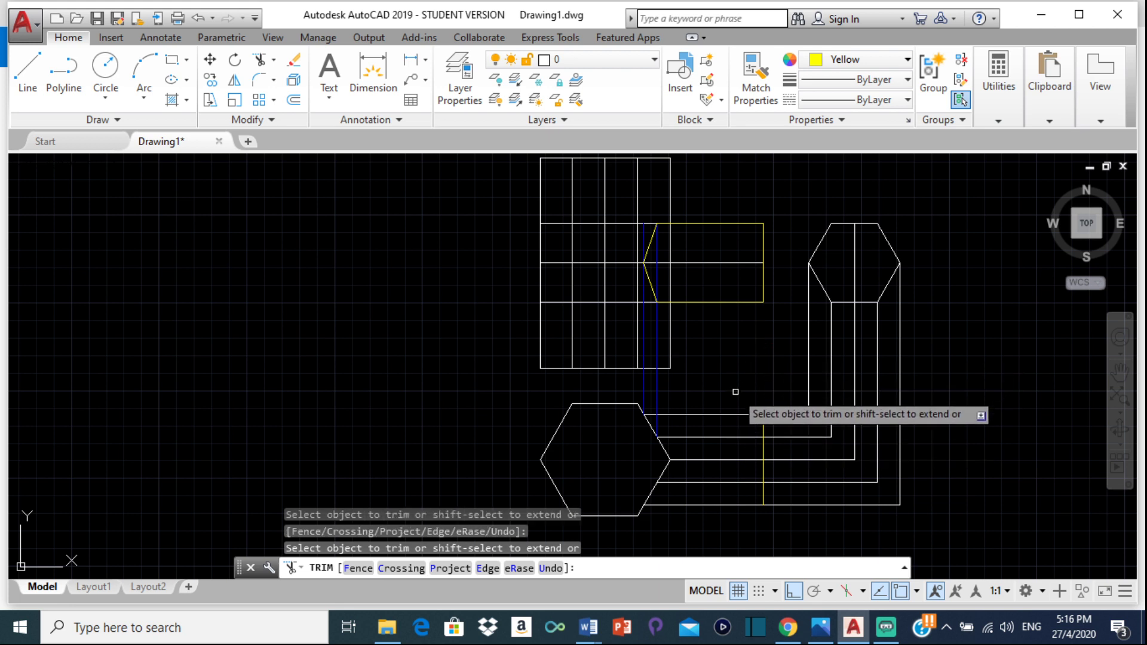
{"action": "key", "text": "Escape"}
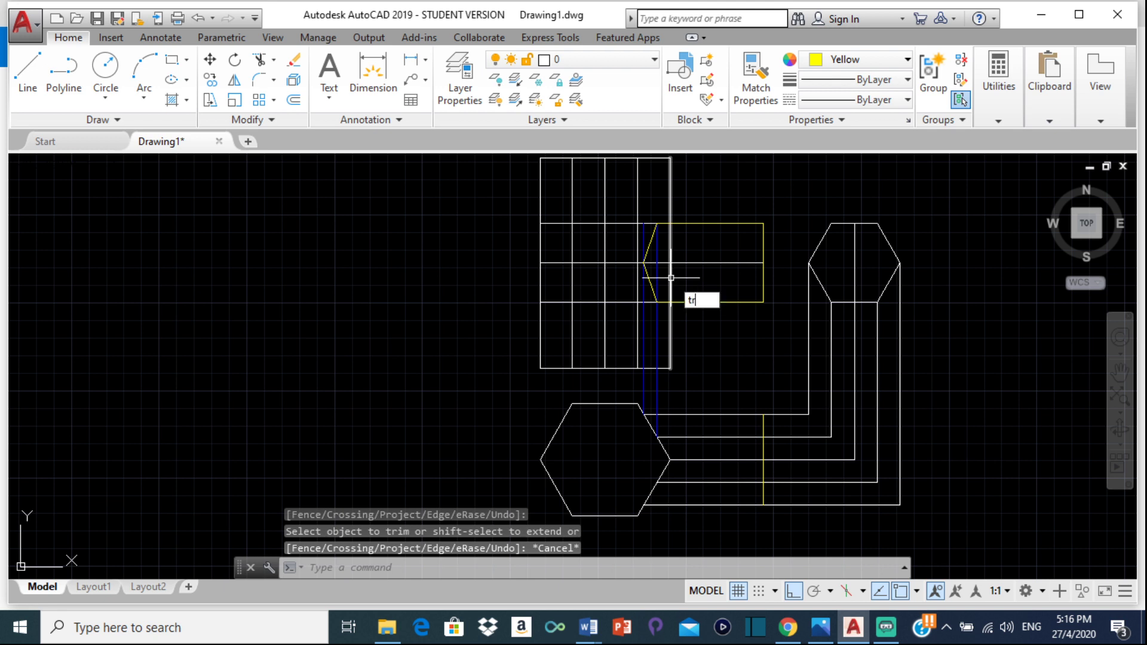
- Trim the vertical prism's right edge where it passes through the horizontal prism in the elevation
{"action": "key", "text": "Return"}
{"action": "key", "text": "Return"}
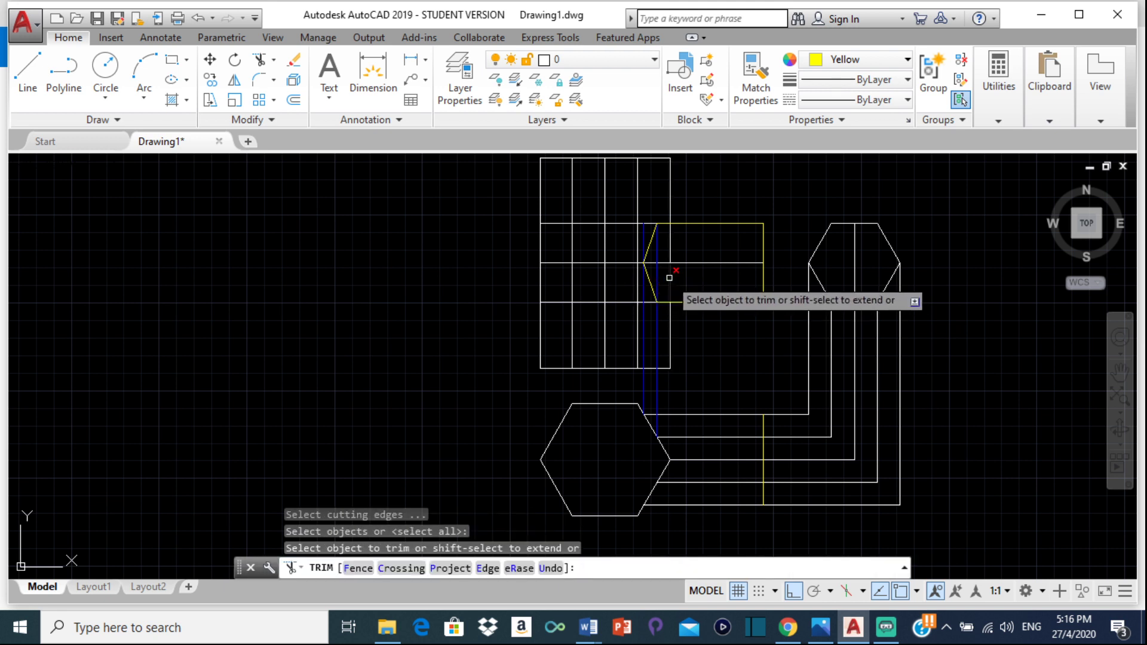
{"action": "left_click", "coordinate": [670, 278]}
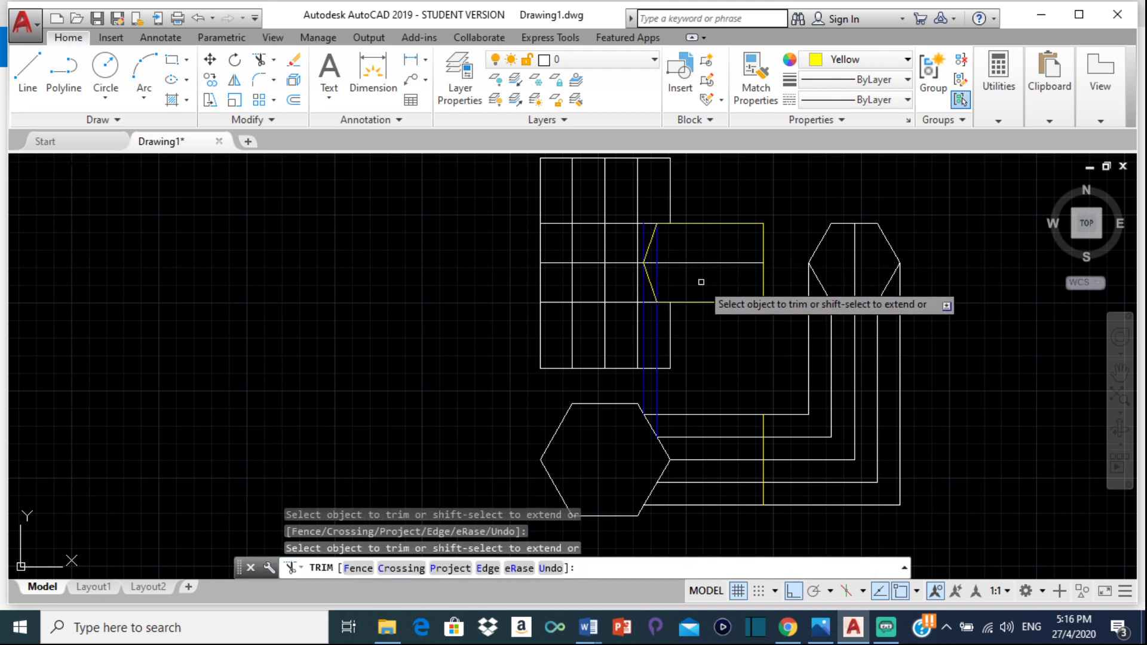
{"action": "key", "text": "Escape"}
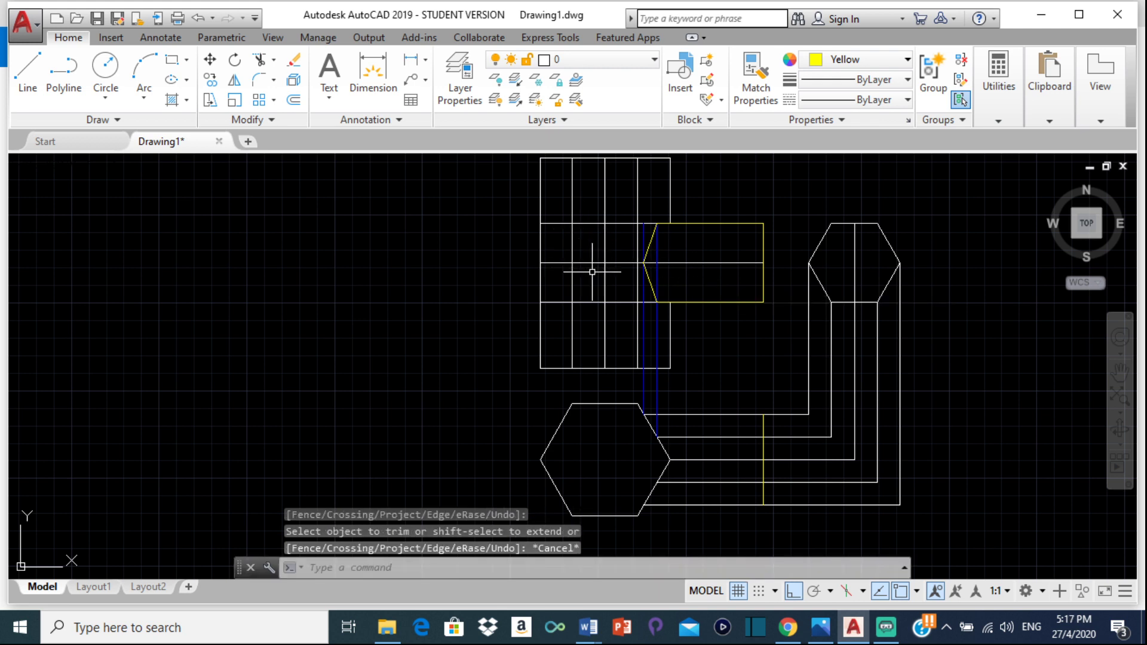
- Delete the two white construction lines running along the horizontal prism's top and bottom edges
{"action": "scroll", "coordinate": [645, 226], "scroll_direction": "up", "scroll_amount": 2}
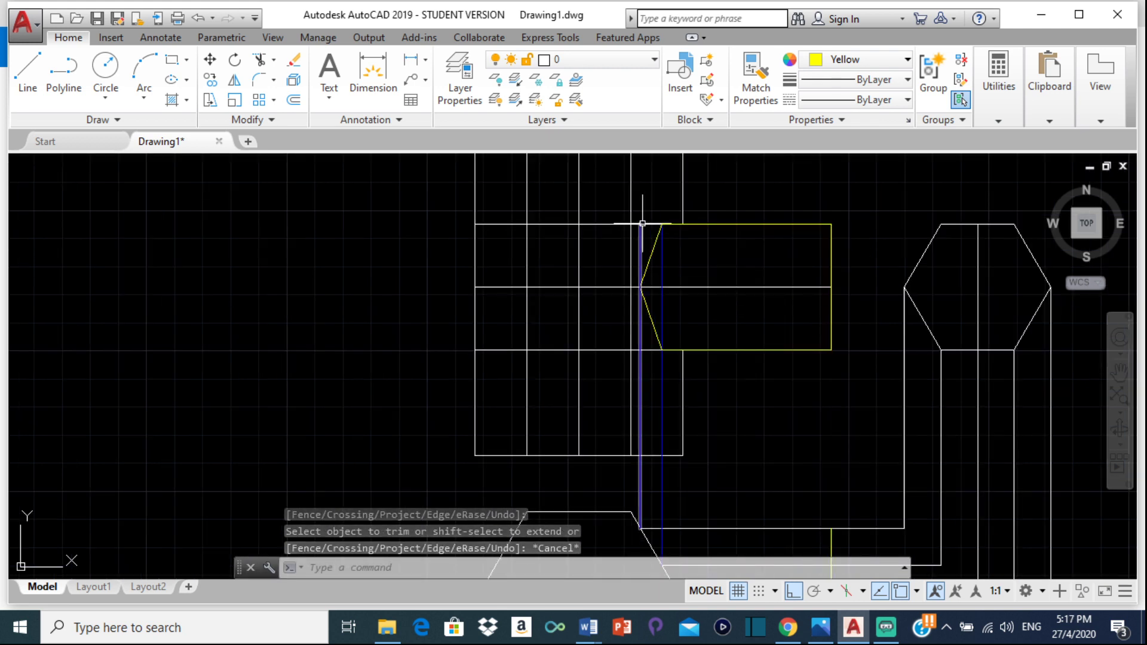
{"action": "left_click", "coordinate": [622, 224]}
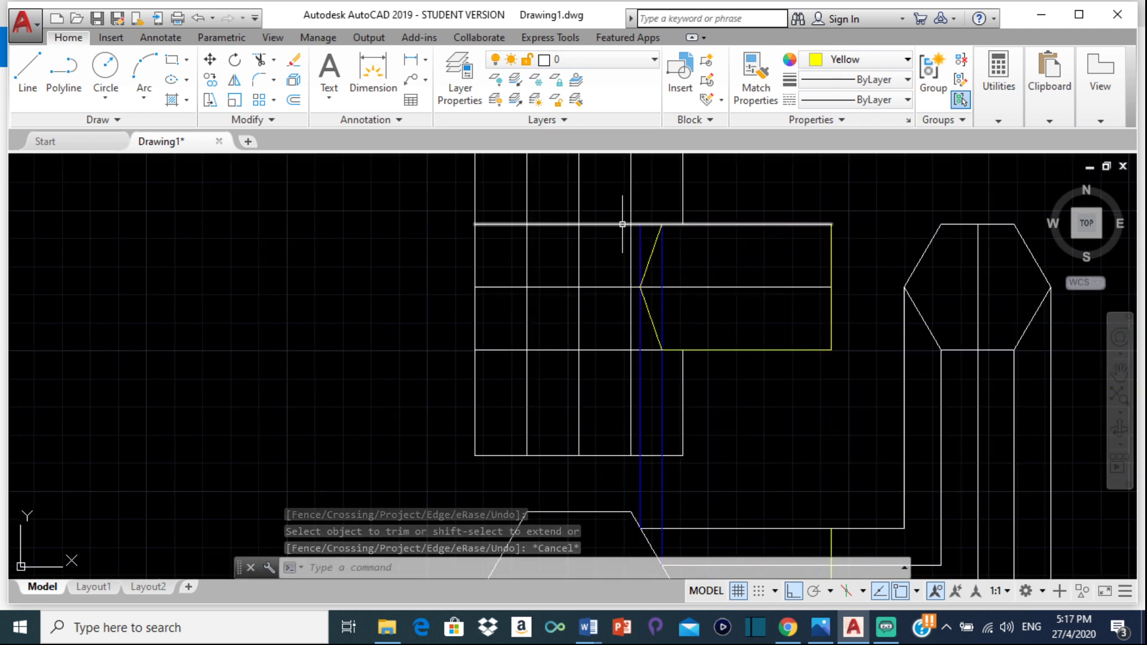
{"action": "left_click", "coordinate": [605, 349]}
{"action": "key", "text": "Delete"}
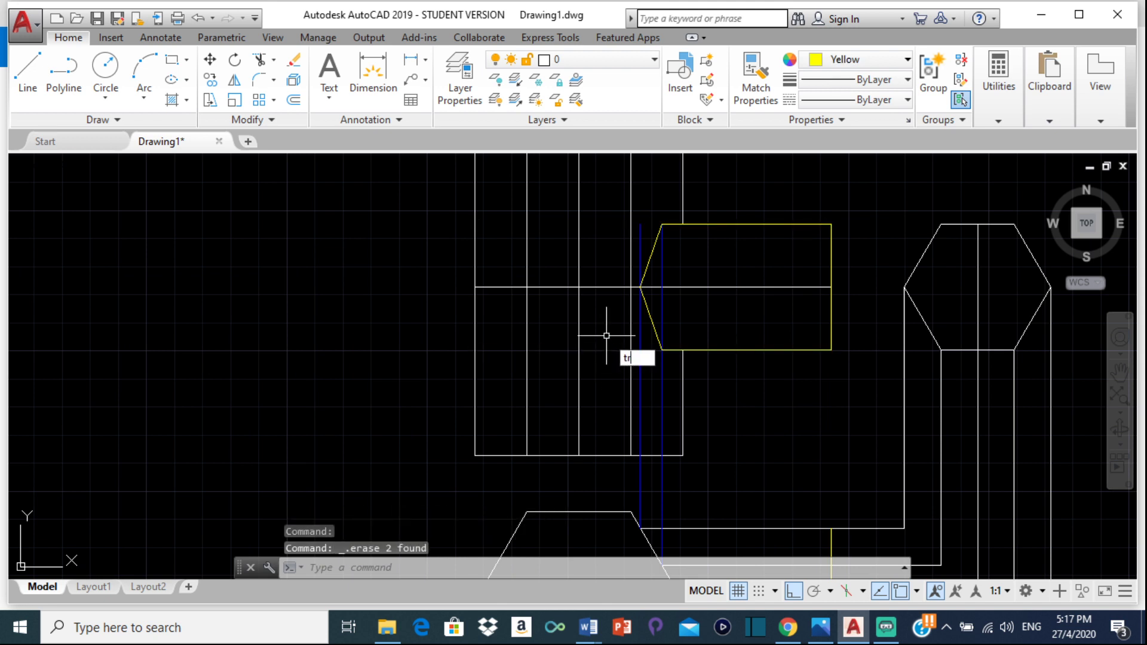
- Trim the horizontal prism's middle line to the left of the V-shaped interpenetration line's vertex
{"action": "type", "text": "tr"}
{"action": "key", "text": "Return"}
{"action": "key", "text": "Return"}
{"action": "left_click", "coordinate": [495, 287]}
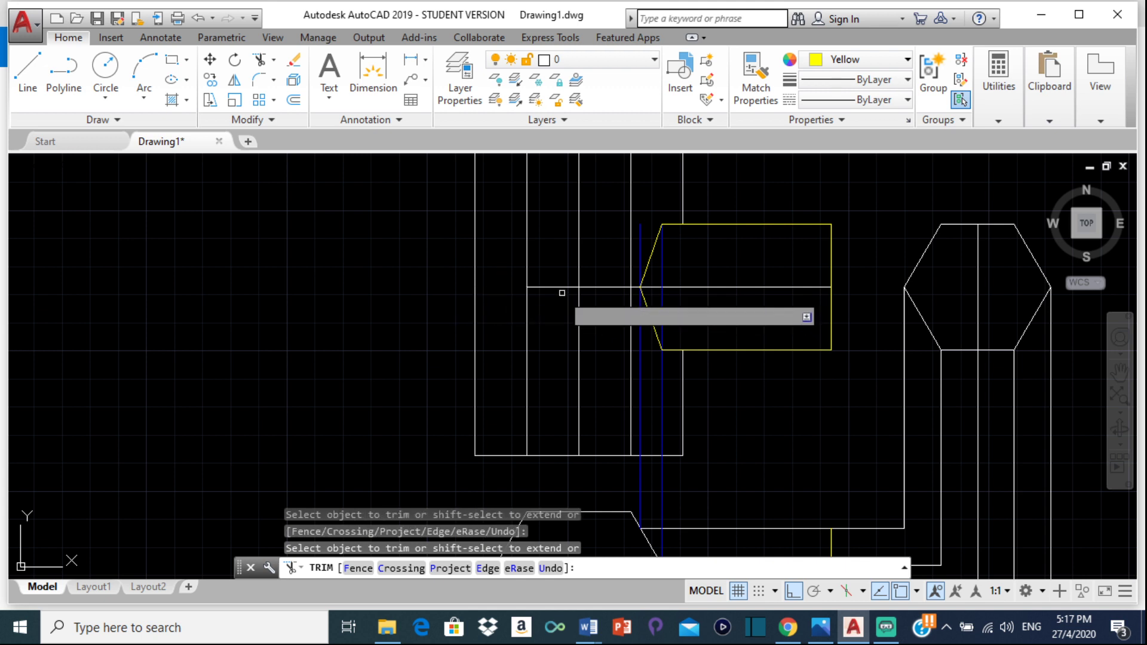
{"action": "left_click", "coordinate": [549, 287]}
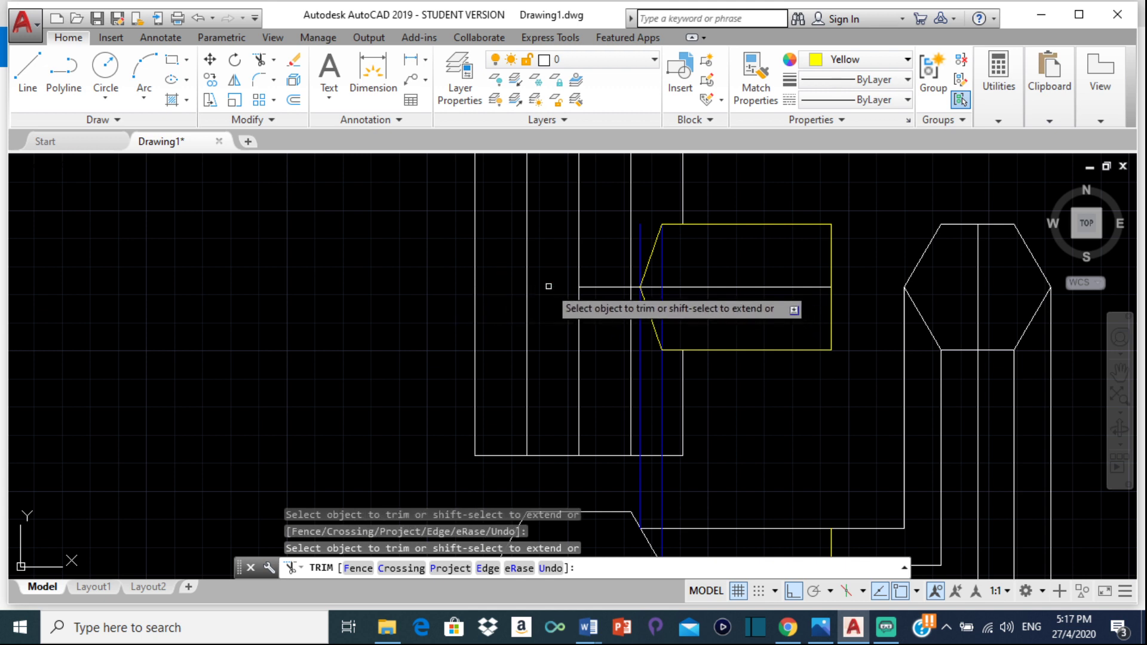
{"action": "left_click", "coordinate": [597, 287]}
{"action": "scroll", "coordinate": [650, 285], "scroll_direction": "up", "scroll_amount": 6}
{"action": "left_click", "coordinate": [598, 292]}
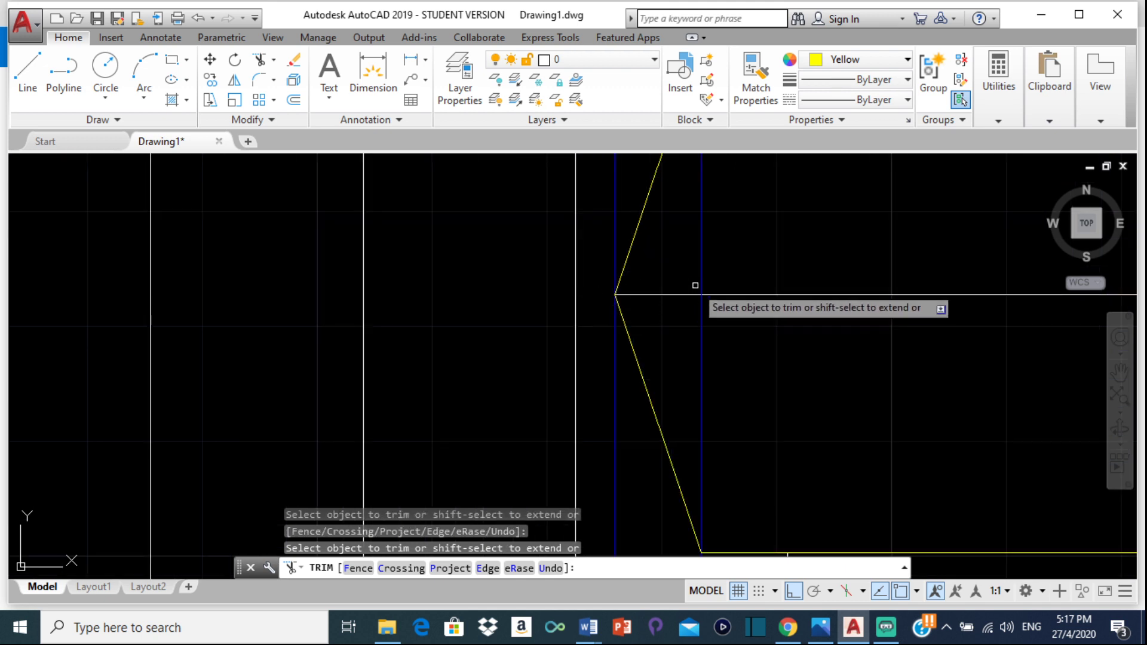
{"action": "scroll", "coordinate": [693, 287], "scroll_direction": "down", "scroll_amount": 6}
{"action": "key", "text": "Escape"}
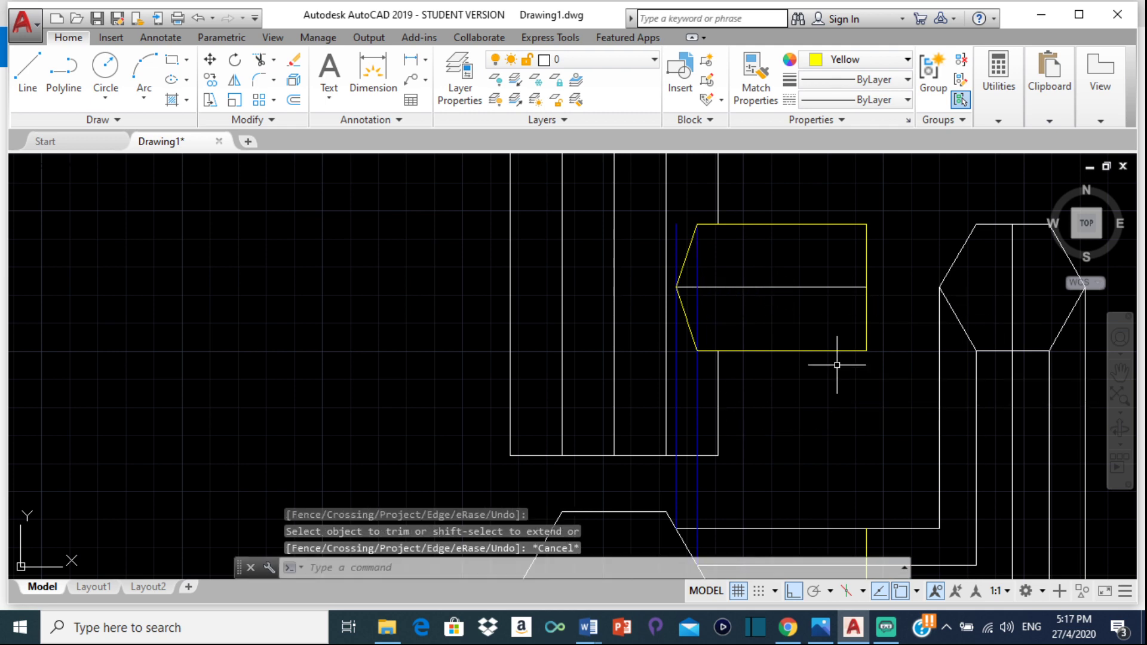
- Change the vertical prism's elevation lines, the horizontal prism's middle line and the plan hexagon to yellow
{"action": "scroll", "coordinate": [783, 370], "scroll_direction": "down", "scroll_amount": 2}
{"action": "mouse_move", "coordinate": [783, 370]}
{"action": "middle_mouse_down"}
{"action": "mouse_move", "coordinate": [773, 379]}
{"action": "mouse_move", "coordinate": [645, 210]}
{"action": "mouse_move", "coordinate": [669, 303]}
{"action": "middle_mouse_up"}
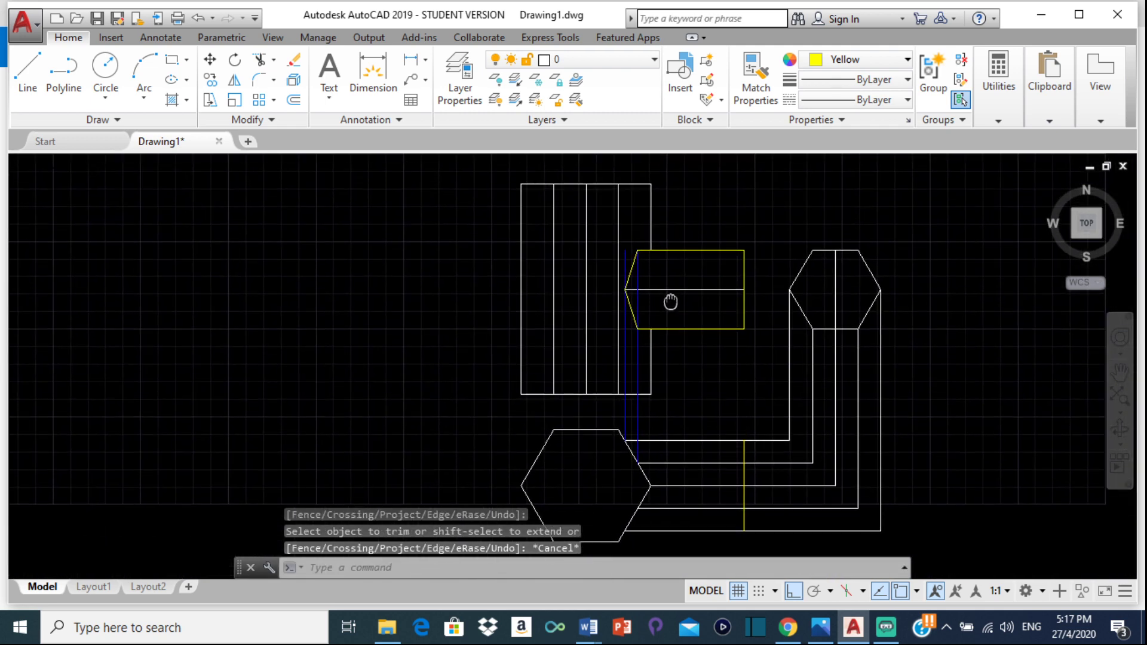
{"action": "left_click", "coordinate": [651, 357]}
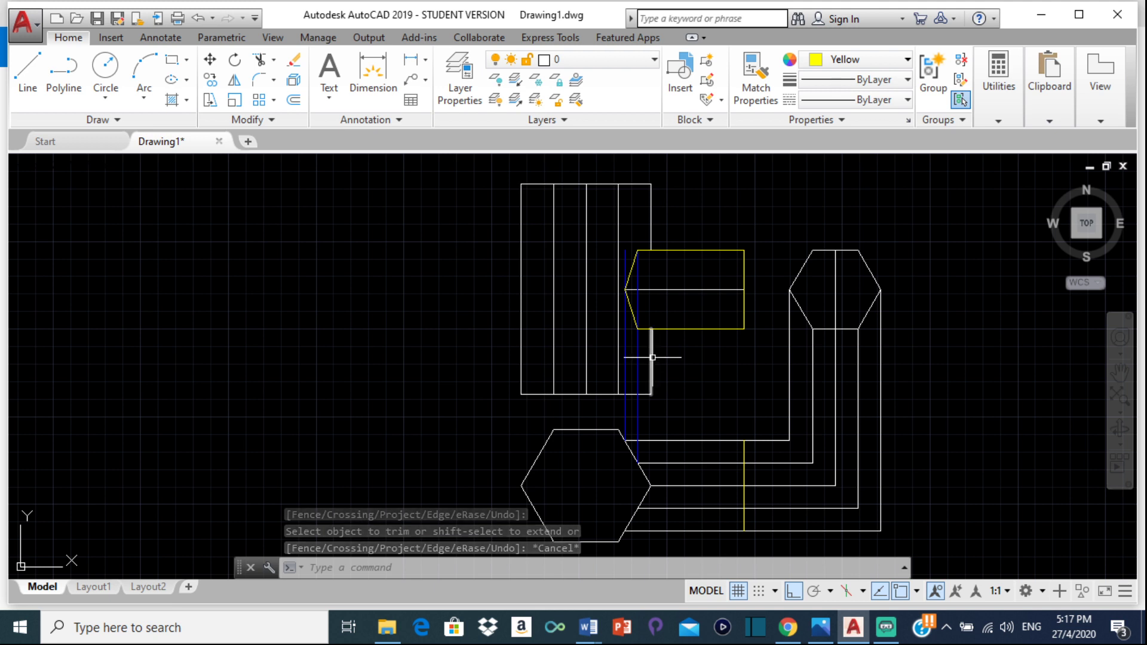
{"action": "left_click", "coordinate": [518, 237]}
{"action": "left_click", "coordinate": [524, 245]}
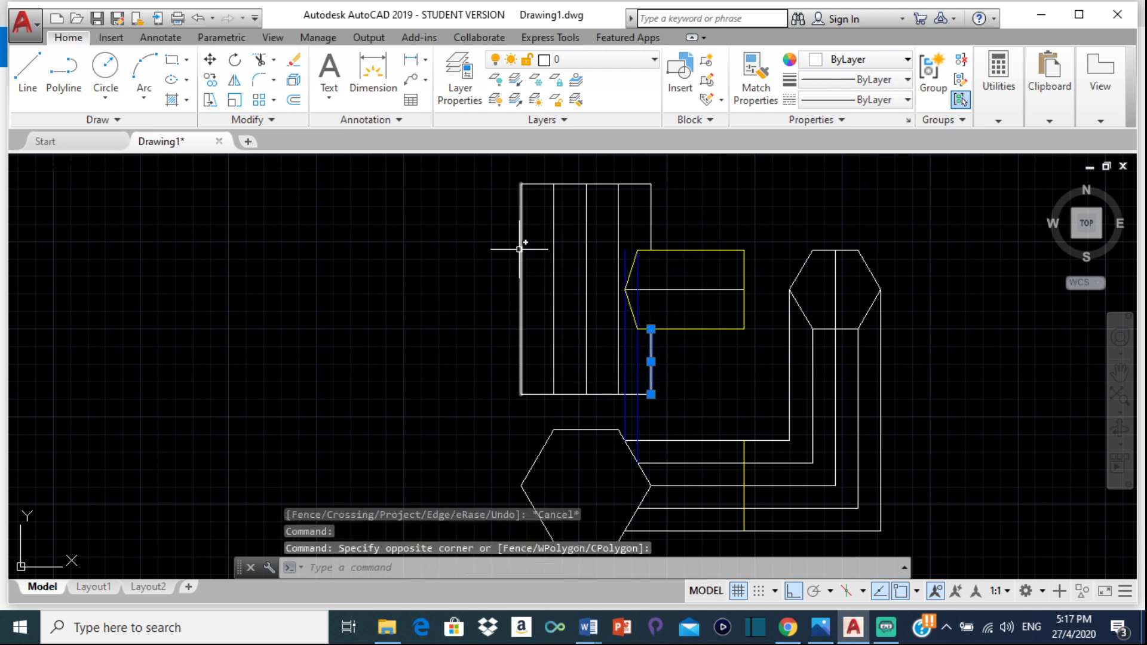
{"action": "left_click", "coordinate": [538, 184]}
{"action": "left_click", "coordinate": [554, 216]}
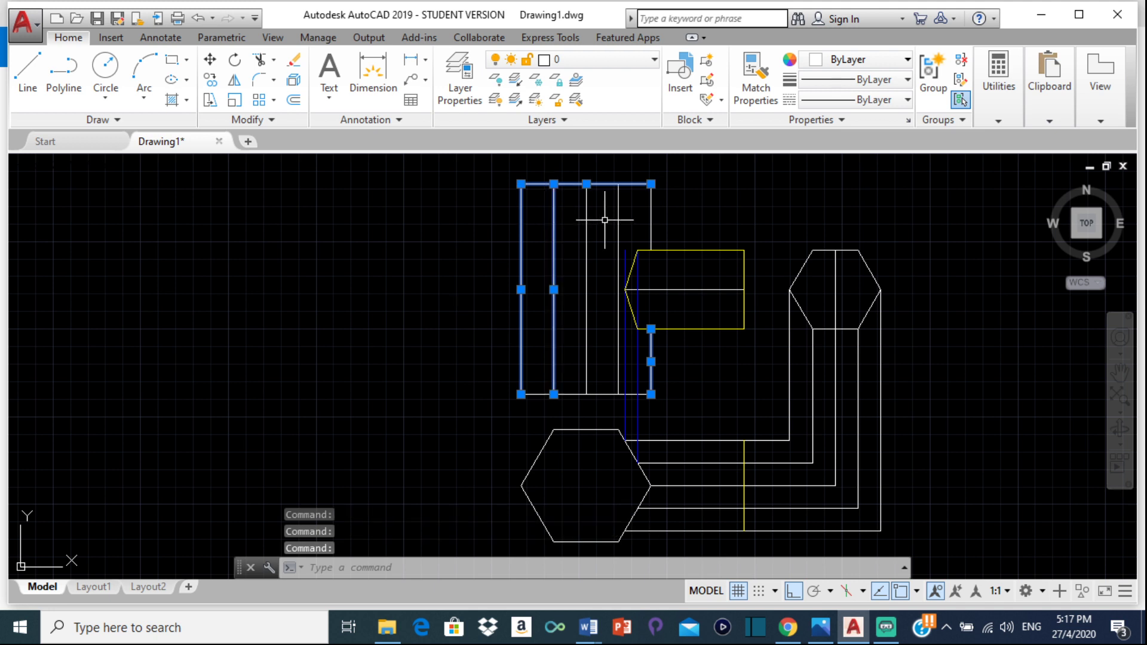
{"action": "left_click", "coordinate": [618, 212]}
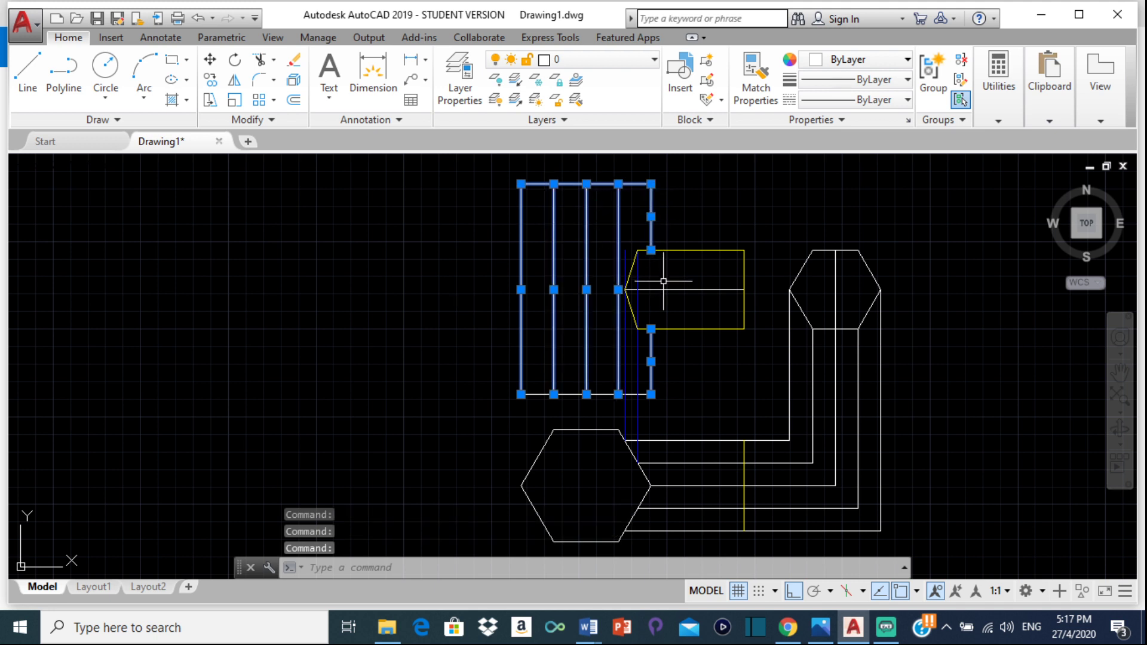
{"action": "middle_click_drag", "start_coordinate": [625, 375], "coordinate": [625, 340]}
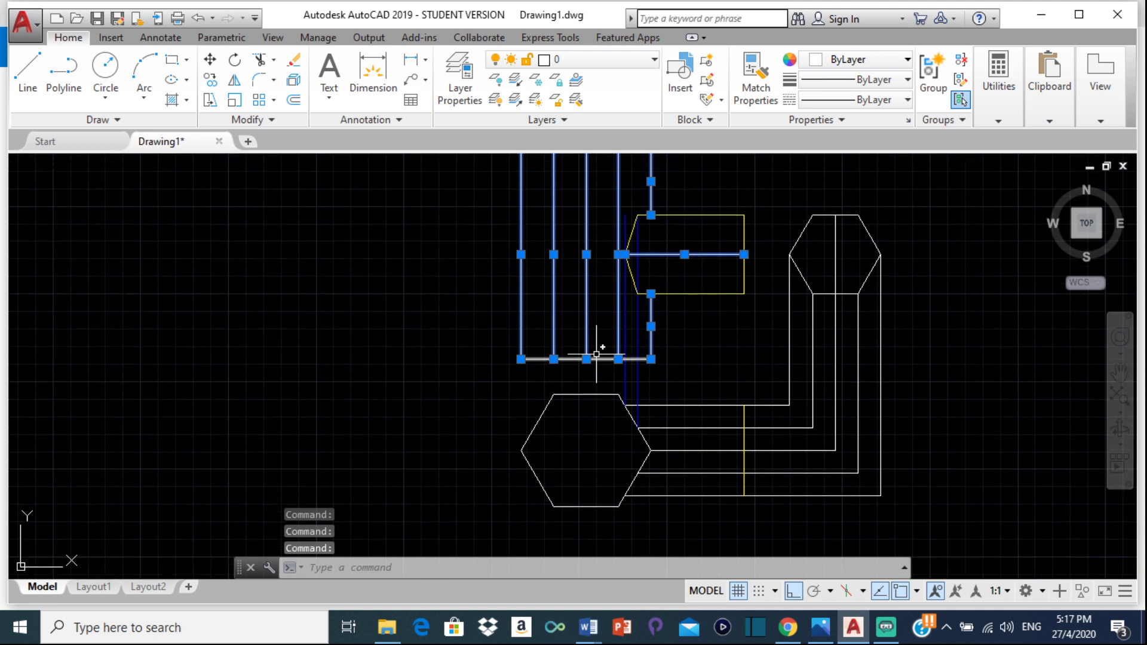
{"action": "left_click", "coordinate": [605, 394]}
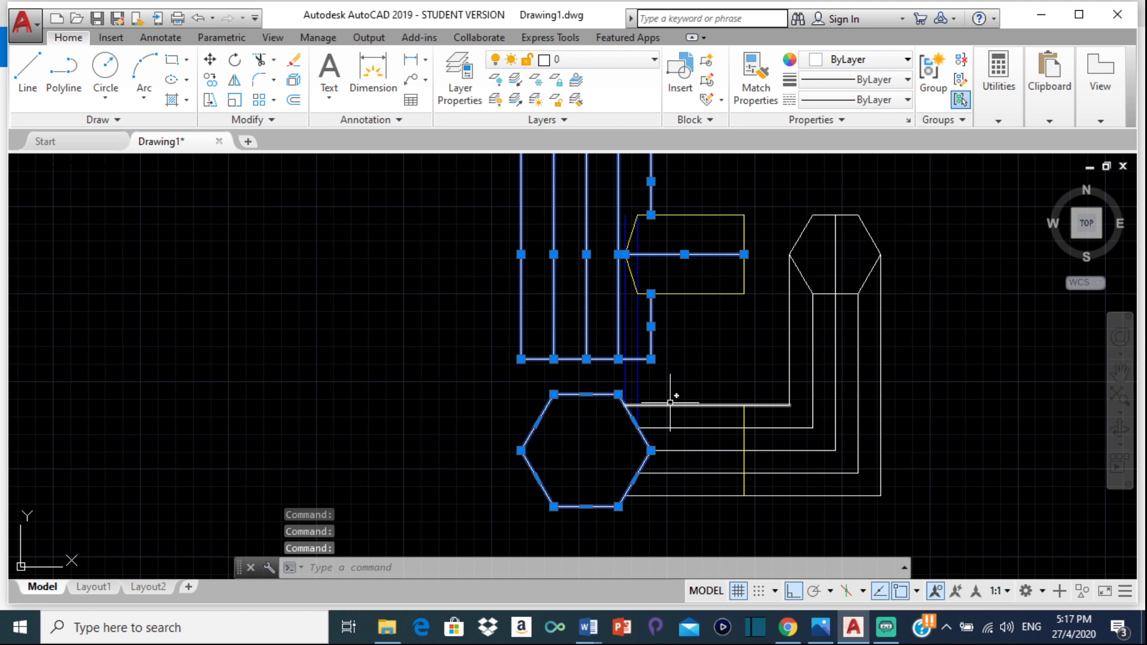
{"action": "left_click", "coordinate": [671, 391]}
{"action": "left_click", "coordinate": [729, 329]}
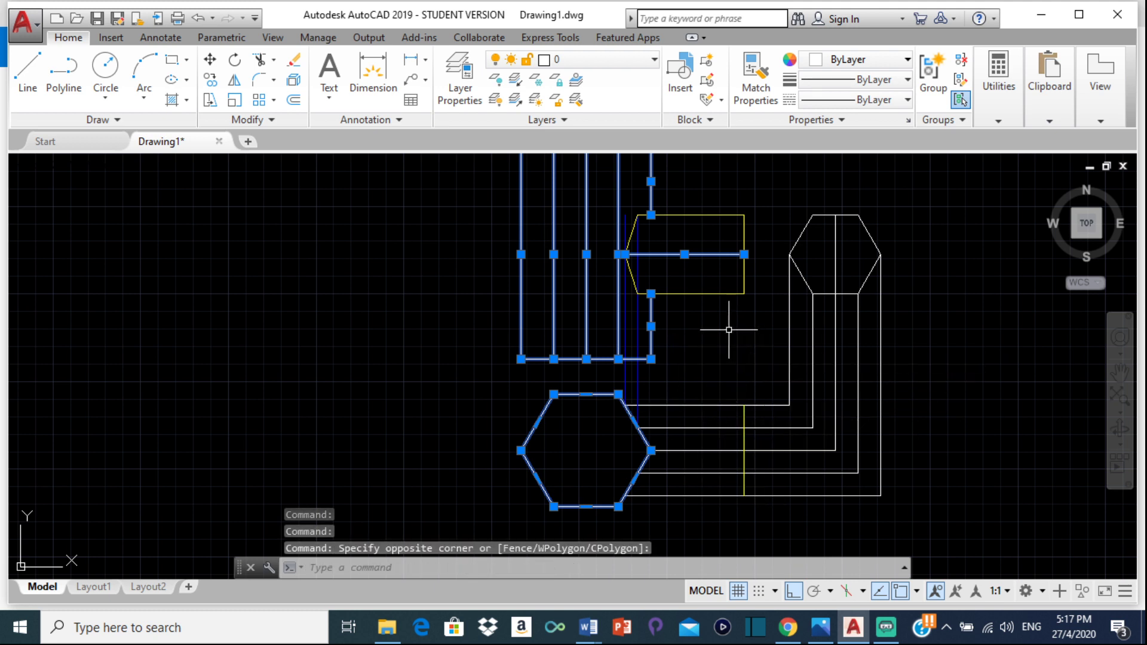
{"action": "left_click", "coordinate": [825, 60]}
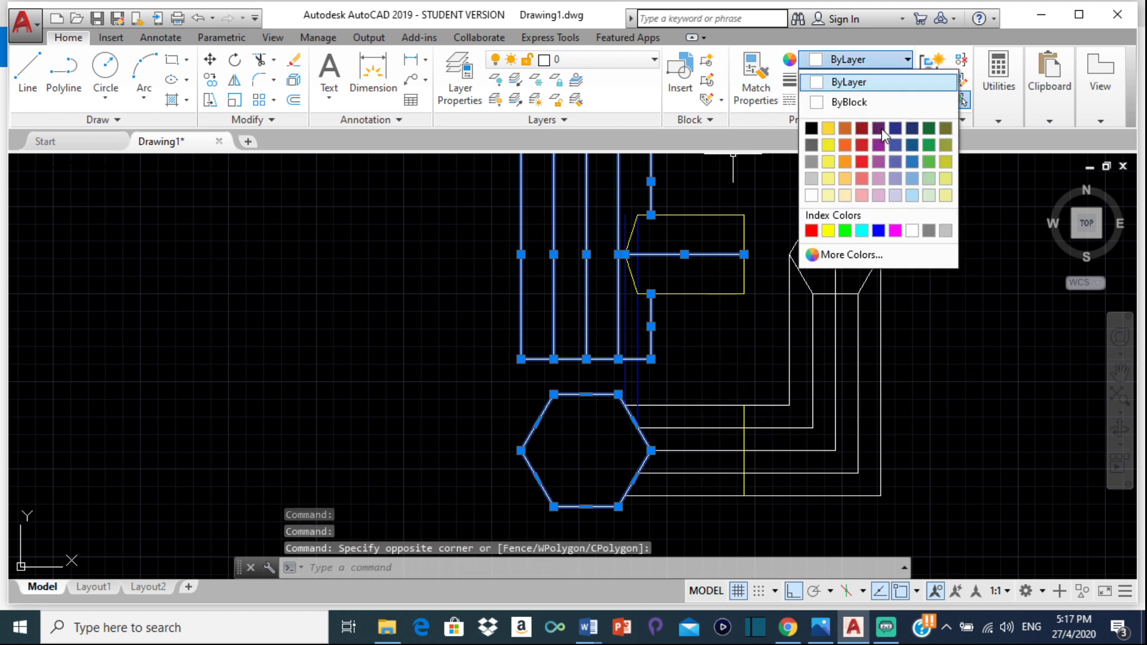
{"action": "left_click", "coordinate": [829, 231]}
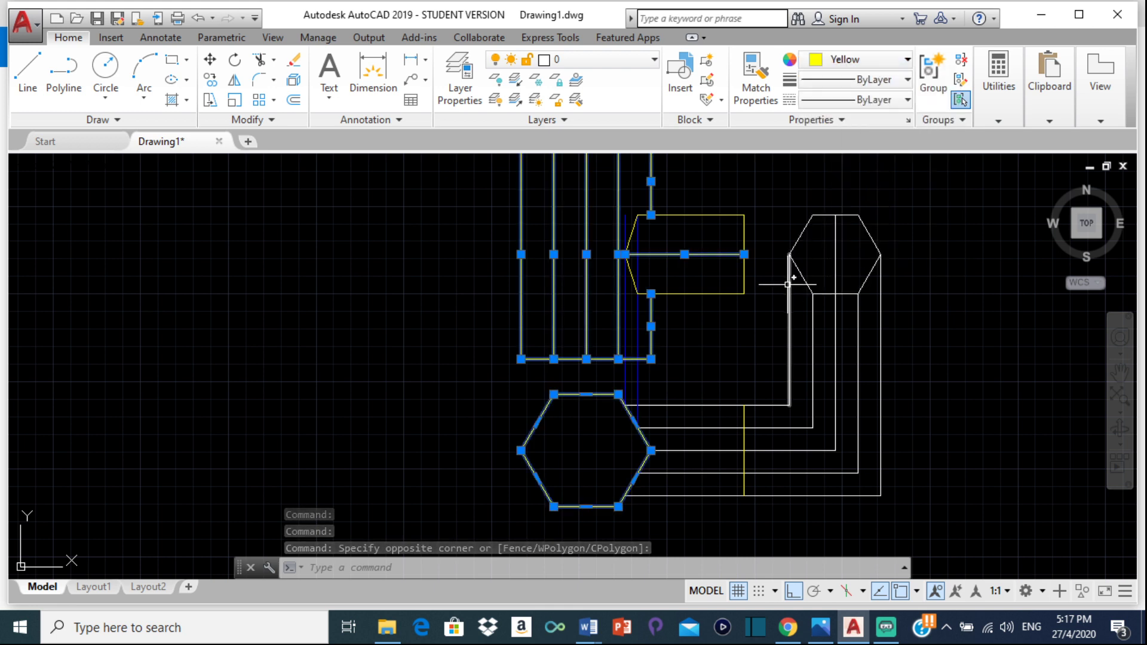
{"action": "key", "text": "Escape"}
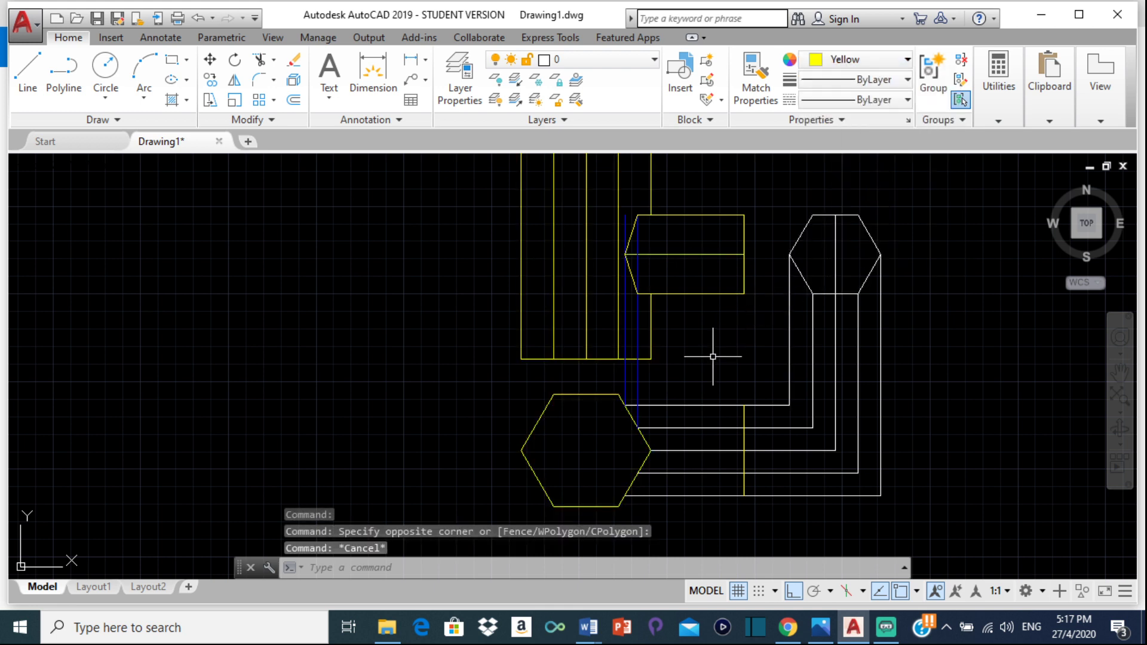
- Draw yellow lines over the plan's two uppermost projection lines, from the yellow end line to the hexagon's slanted edge
{"action": "left_click", "coordinate": [27, 71]}
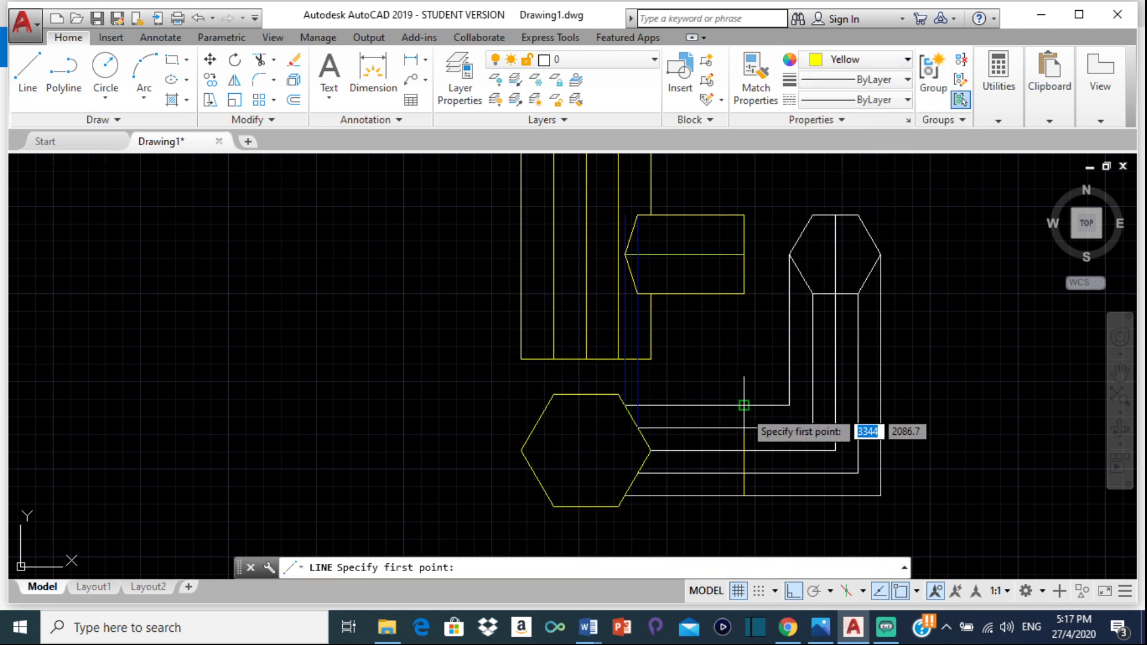
{"action": "left_click", "coordinate": [745, 404]}
{"action": "scroll", "coordinate": [628, 402], "scroll_direction": "up", "scroll_amount": 2}
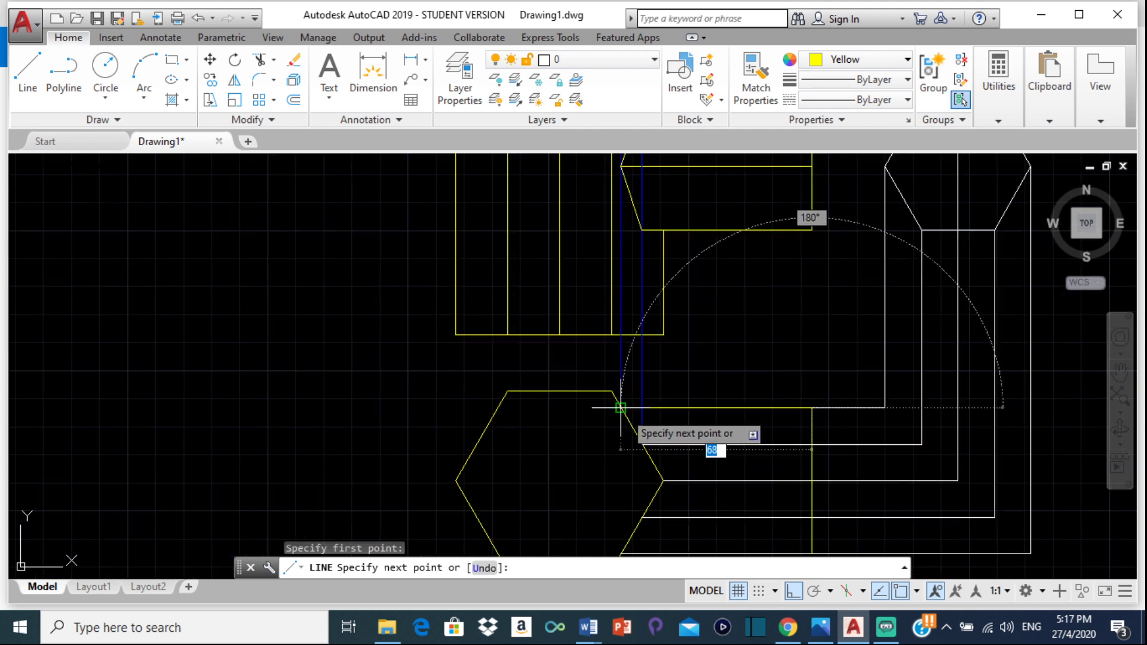
{"action": "left_click", "coordinate": [622, 408]}
{"action": "left_click", "coordinate": [811, 445]}
{"action": "key", "text": "Return"}
{"action": "key", "text": "Return"}
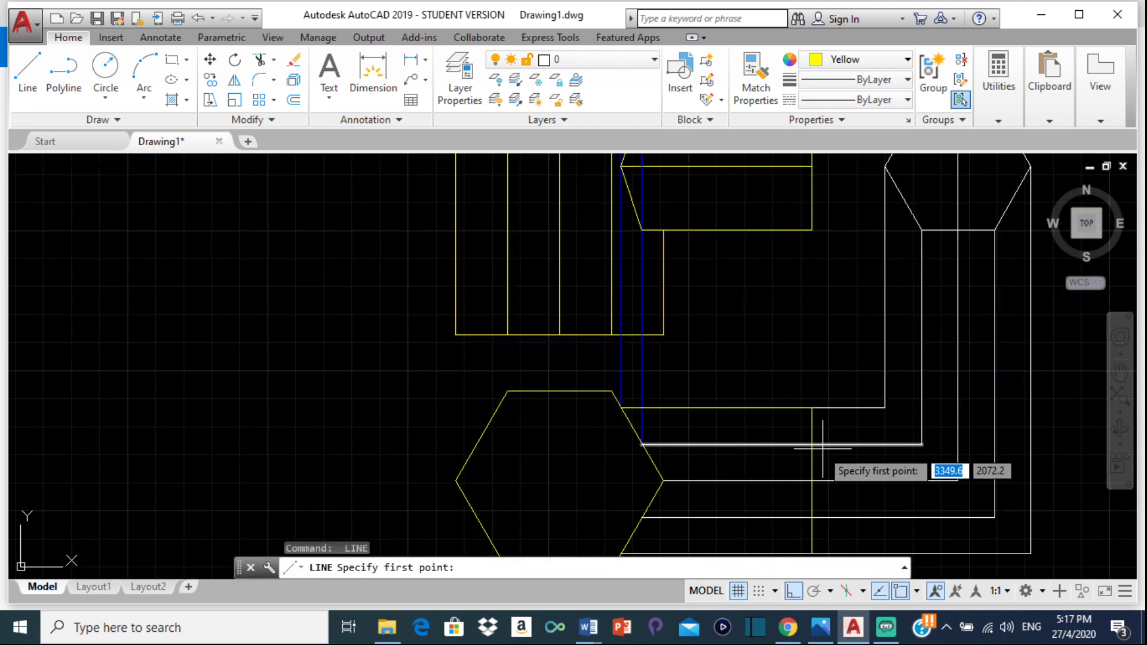
{"action": "left_click", "coordinate": [811, 445]}
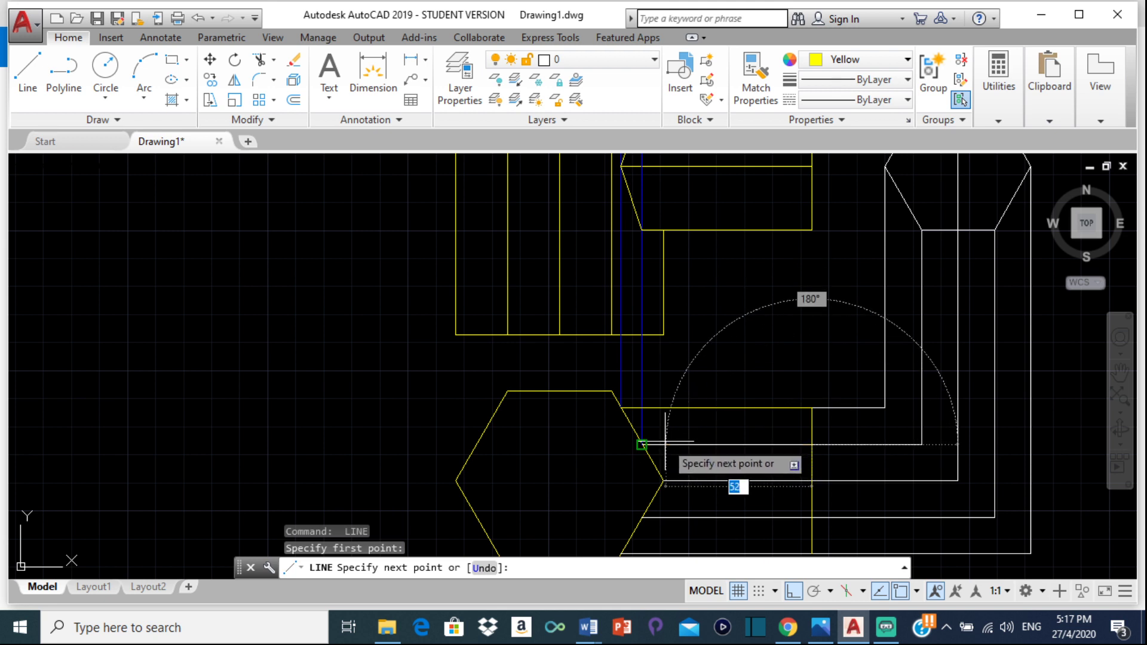
{"action": "left_click", "coordinate": [643, 445]}
{"action": "key", "text": "Return"}
- Draw a yellow line over the plan's middle projection line, from the end line to the hexagon's corner
{"action": "key", "text": "Return"}
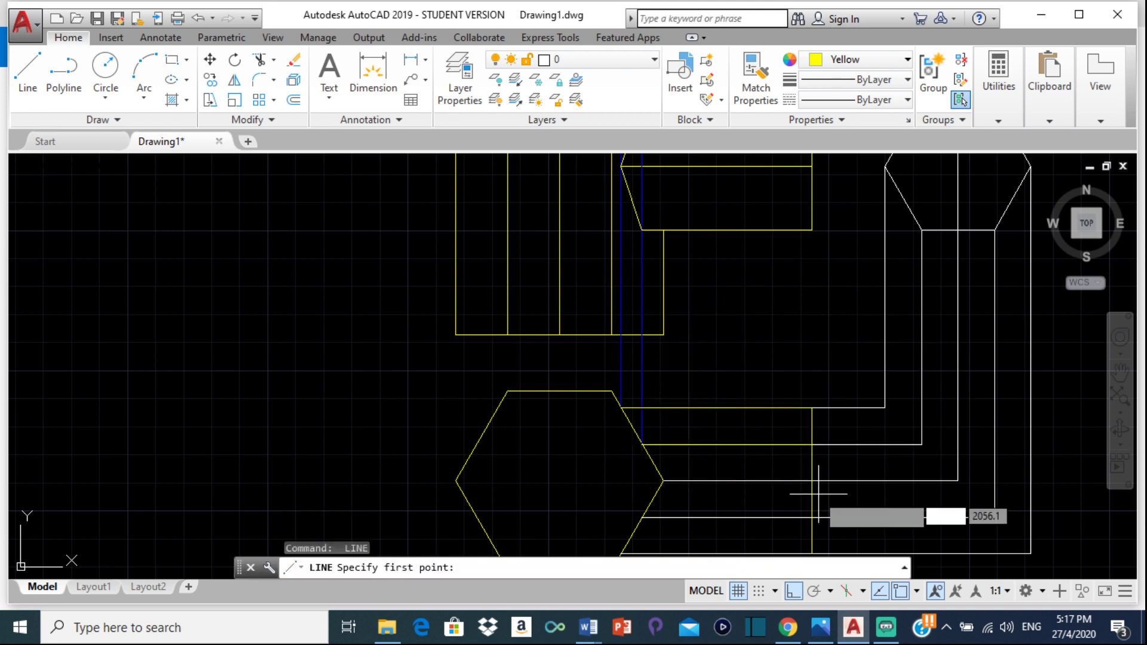
{"action": "left_click", "coordinate": [811, 481]}
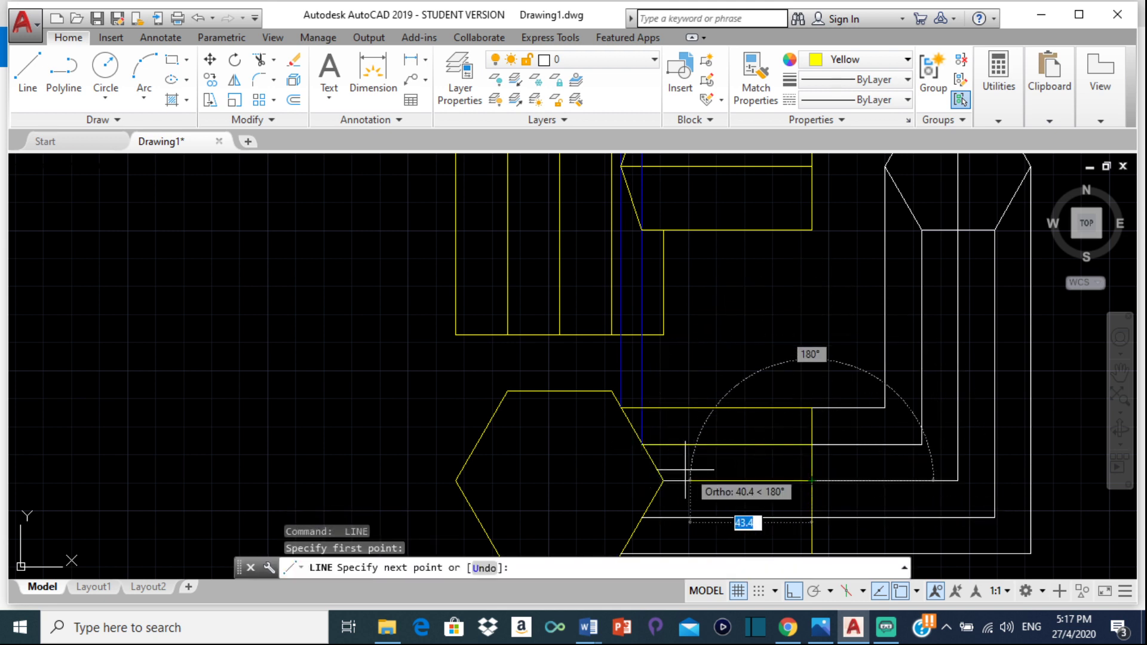
{"action": "left_click", "coordinate": [663, 481]}
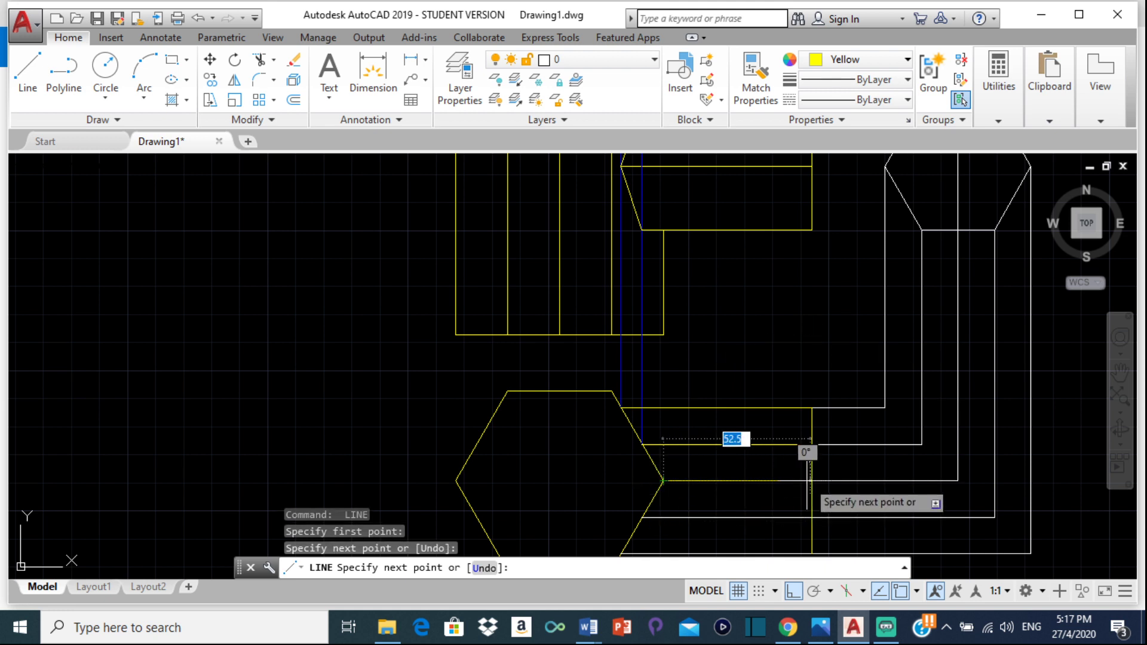
{"action": "middle_click_drag", "start_coordinate": [807, 469], "coordinate": [795, 381]}
{"action": "key", "text": "Return"}
- Draw yellow lines over the plan's two lowest projection lines, from the end line to the hexagon's lower slanted edge
{"action": "key", "text": "Return"}
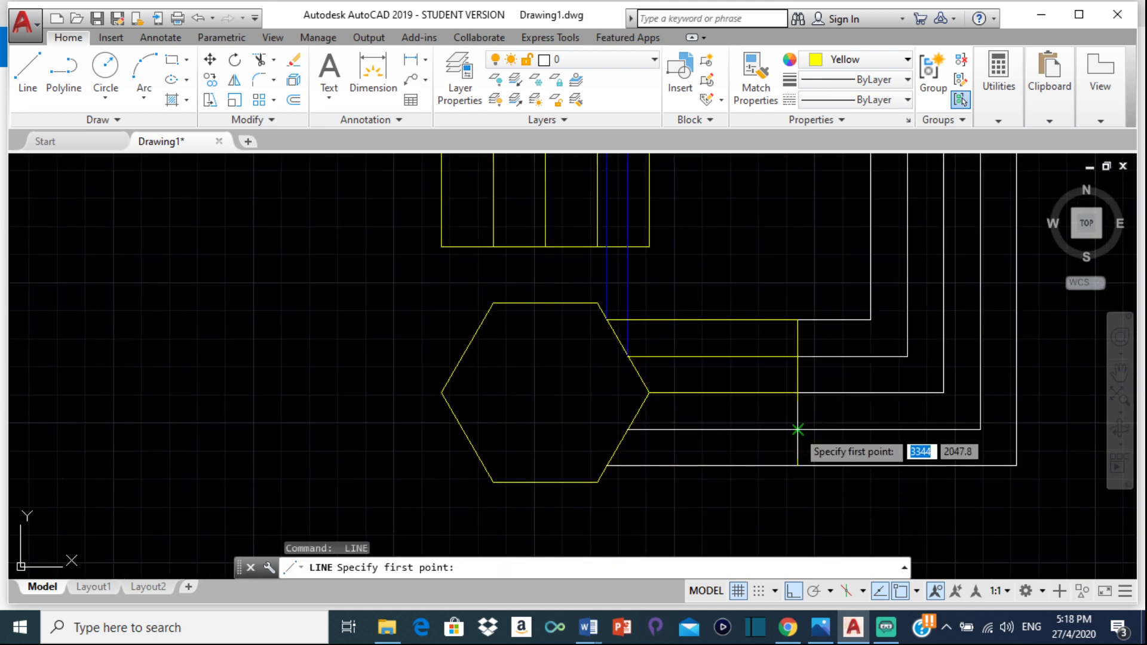
{"action": "left_click", "coordinate": [798, 429]}
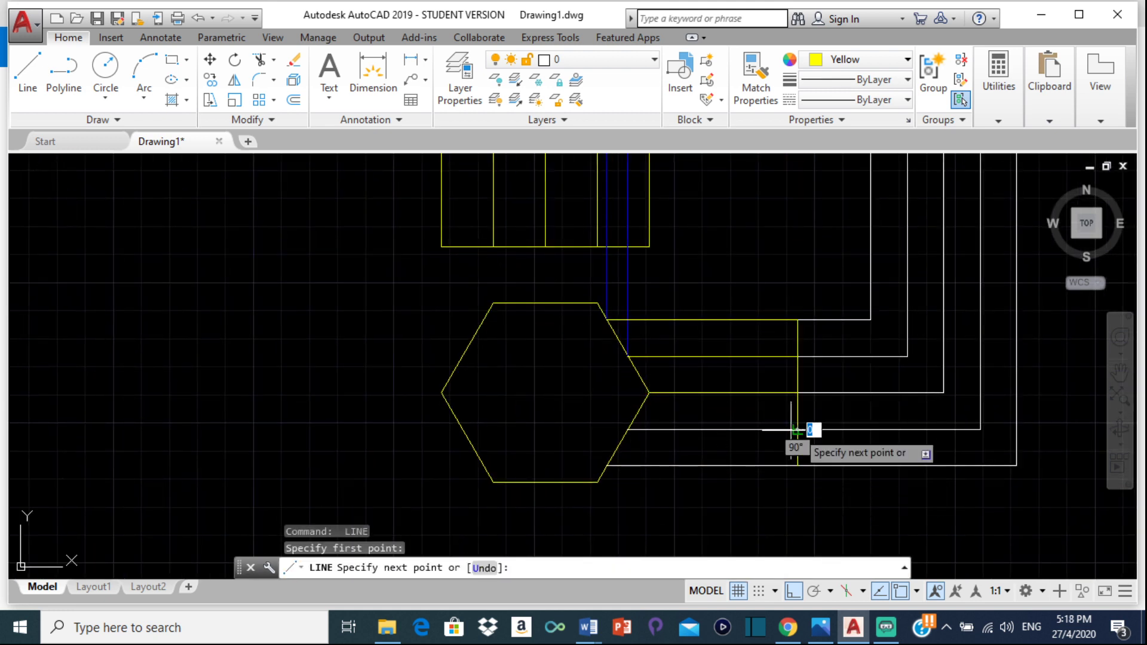
{"action": "left_click", "coordinate": [631, 429]}
{"action": "key", "text": "Return"}
{"action": "key", "text": "Return"}
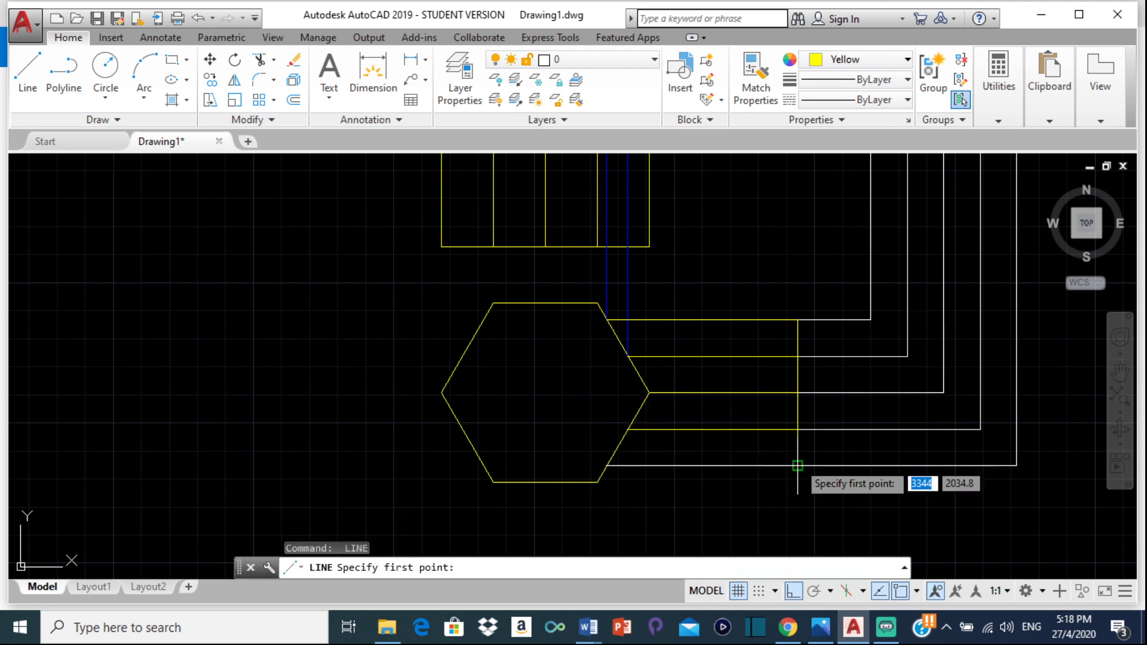
{"action": "left_click", "coordinate": [798, 466]}
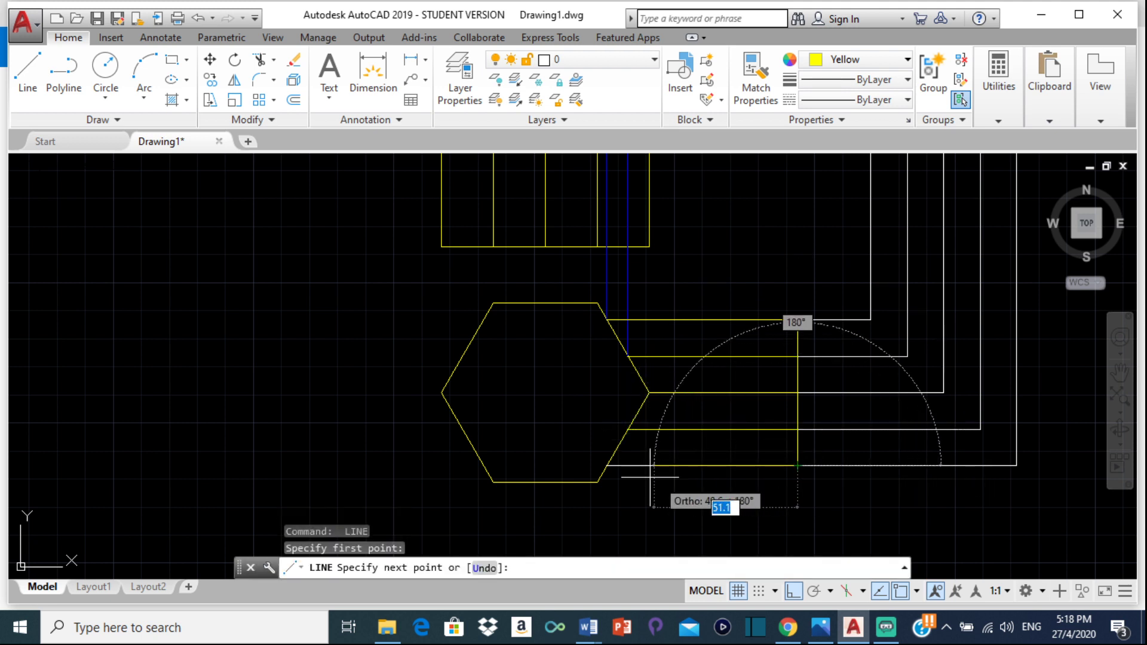
{"action": "left_click", "coordinate": [606, 465]}
{"action": "key", "text": "Return"}
- Change the side view's hexagon, beside the horizontal prism's elevation, to yellow
{"action": "scroll", "coordinate": [684, 532], "scroll_direction": "down", "scroll_amount": 4}
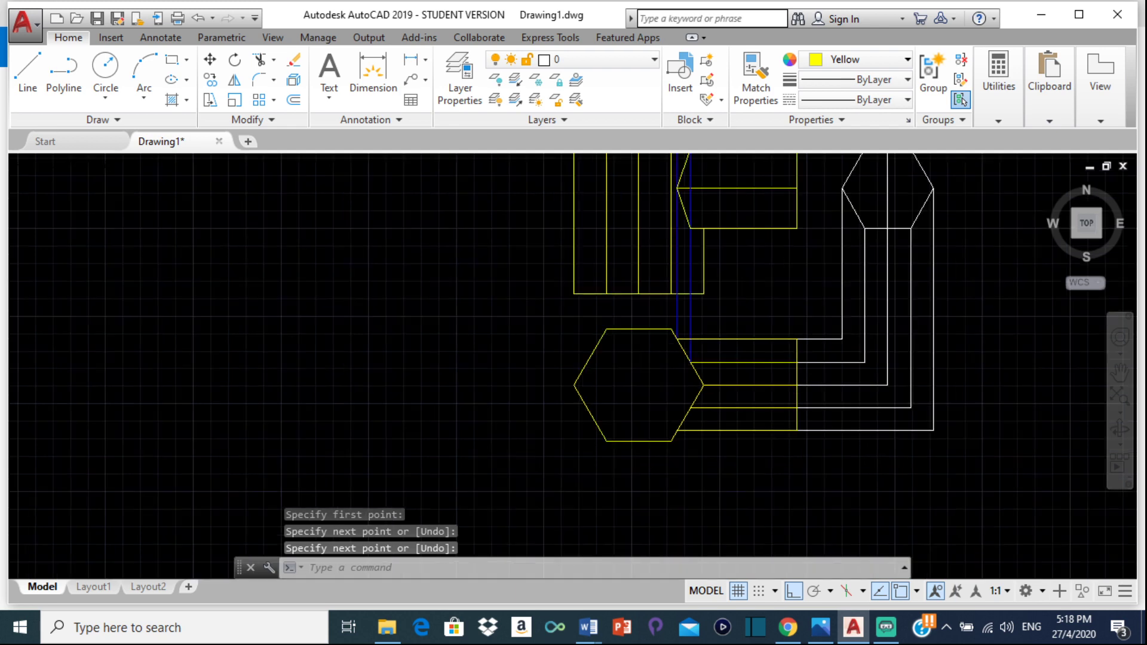
{"action": "middle_click_drag", "start_coordinate": [782, 352], "coordinate": [749, 304]}
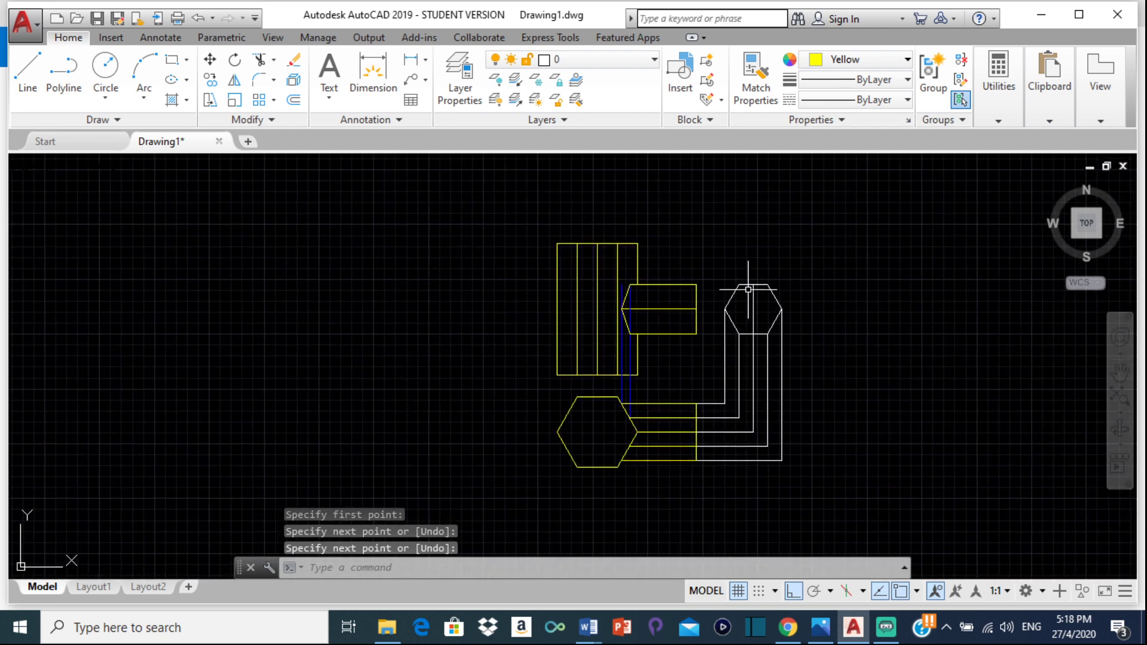
{"action": "left_click", "coordinate": [746, 283]}
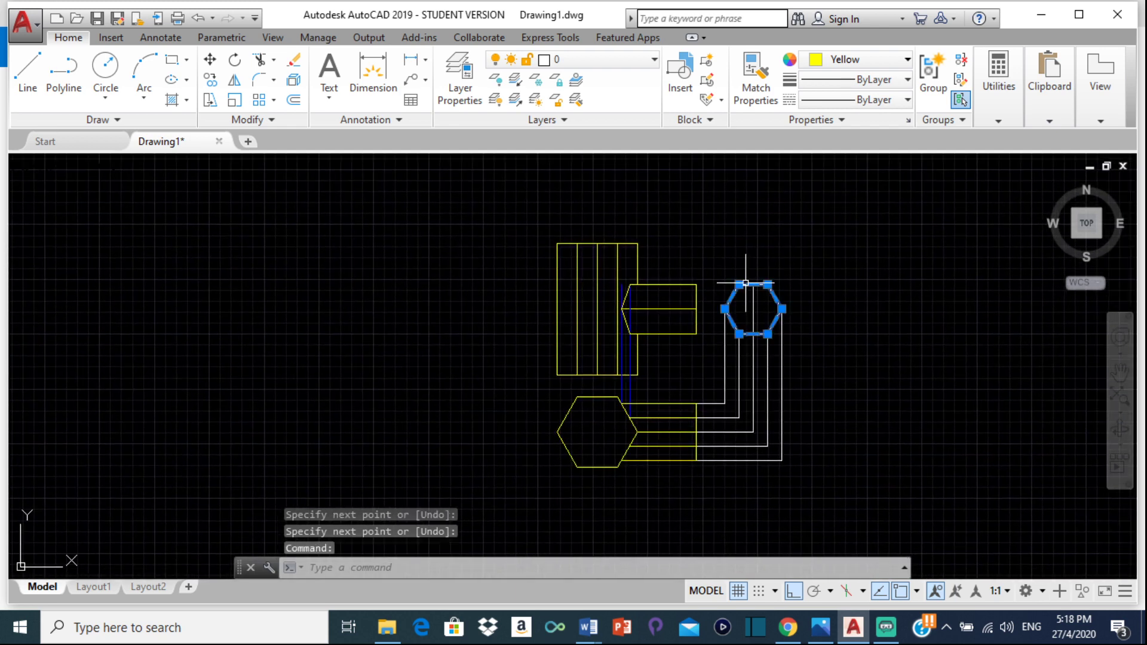
{"action": "left_click", "coordinate": [851, 59]}
{"action": "left_click", "coordinate": [828, 231]}
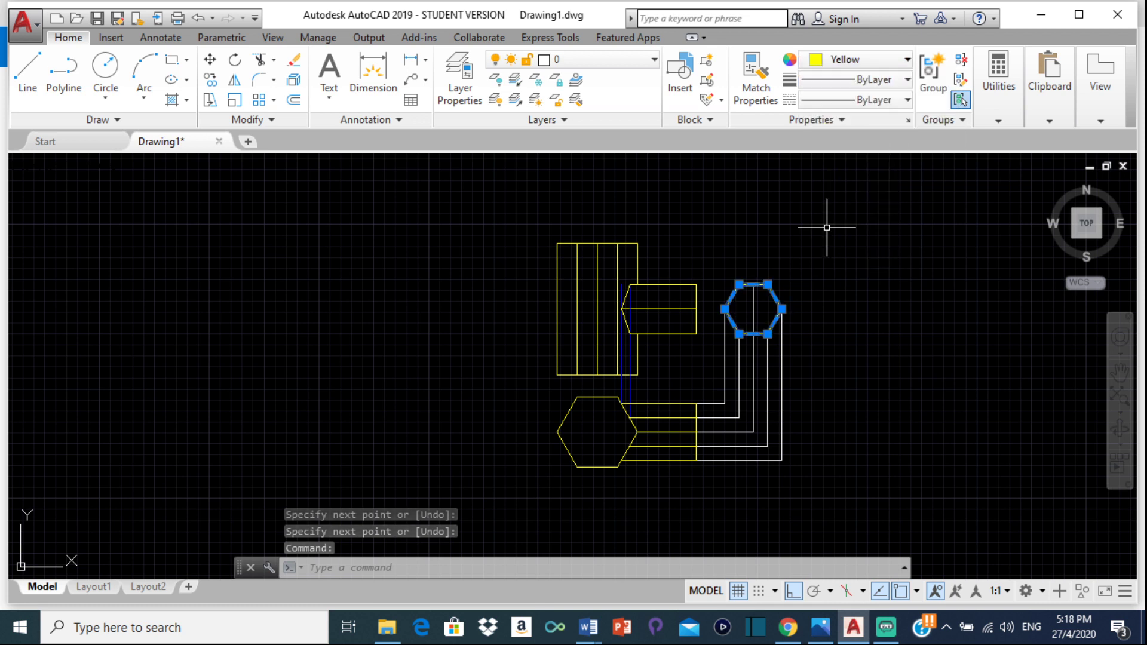
{"action": "key", "text": "Escape"}
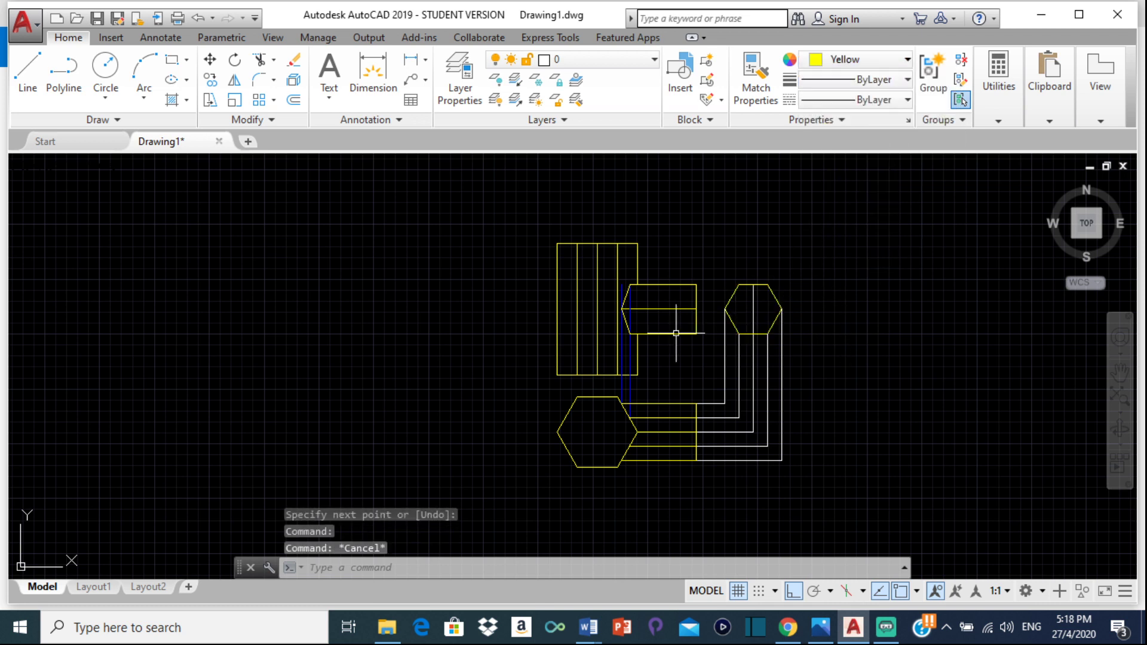
{"action": "scroll", "coordinate": [686, 332], "scroll_direction": "up", "scroll_amount": 4}
{"action": "scroll", "coordinate": [658, 351], "scroll_direction": "down", "scroll_amount": 2}
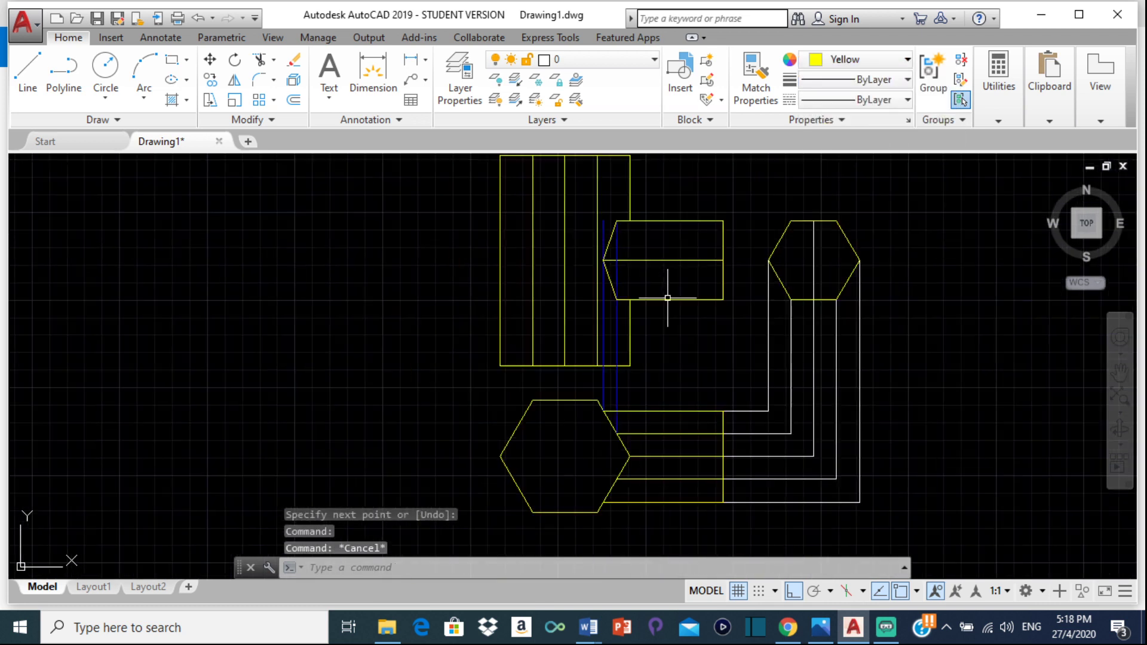
{"action": "middle_click_drag", "start_coordinate": [668, 300], "coordinate": [659, 350]}
{"action": "middle_click_drag", "start_coordinate": [695, 481], "coordinate": [674, 415]}
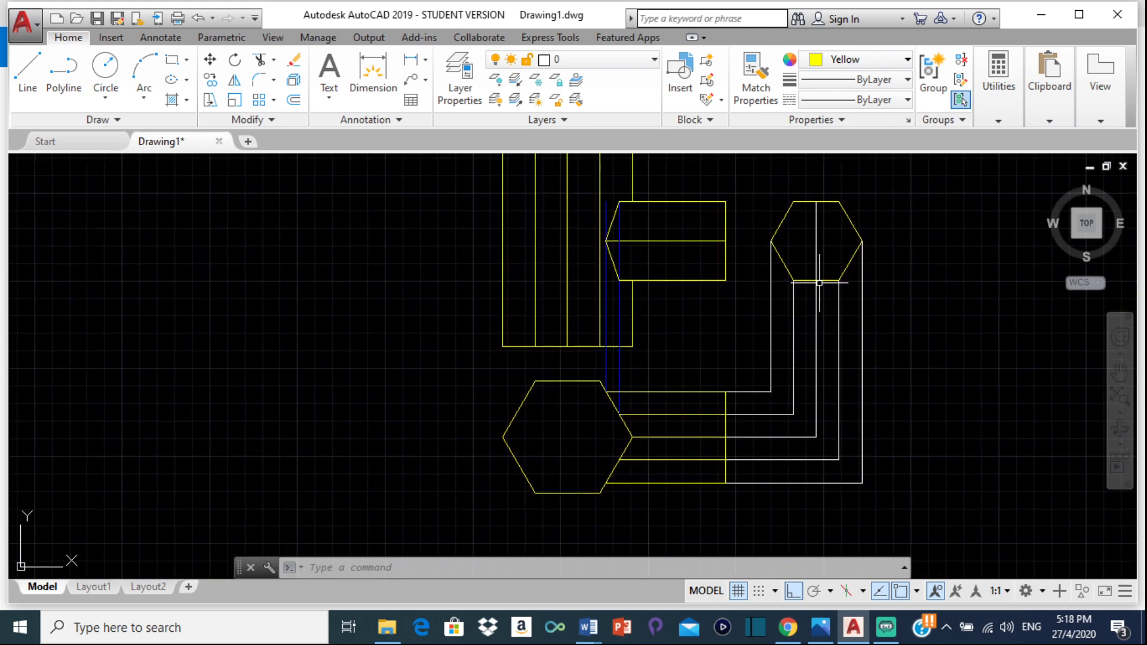
{"action": "middle_click_drag", "start_coordinate": [819, 282], "coordinate": [818, 317]}
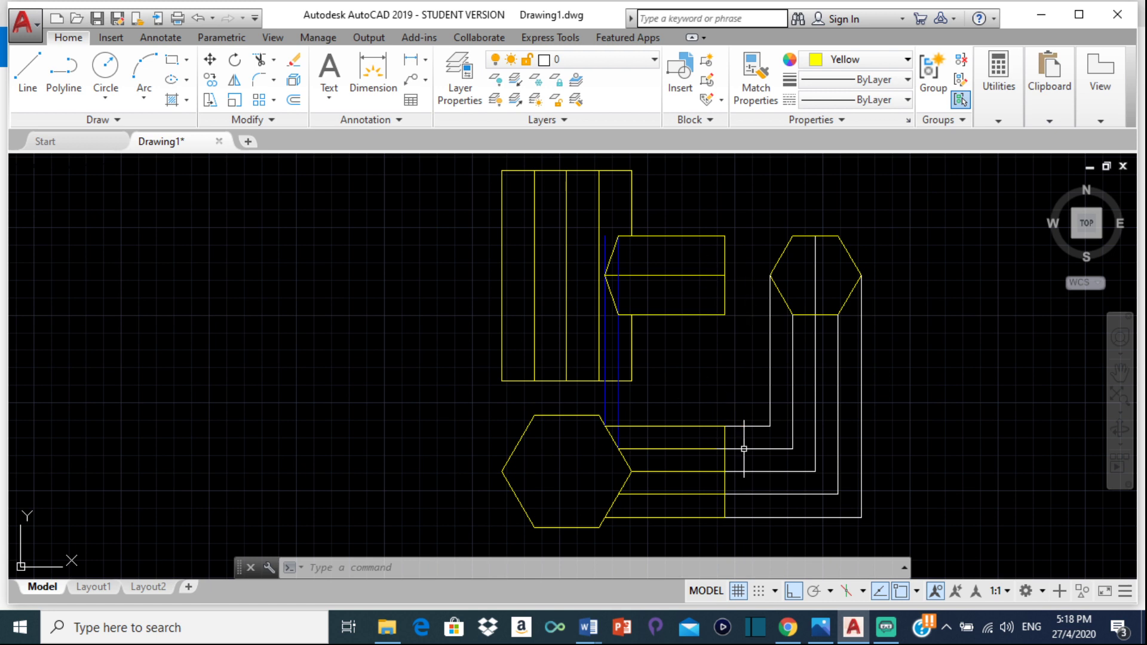